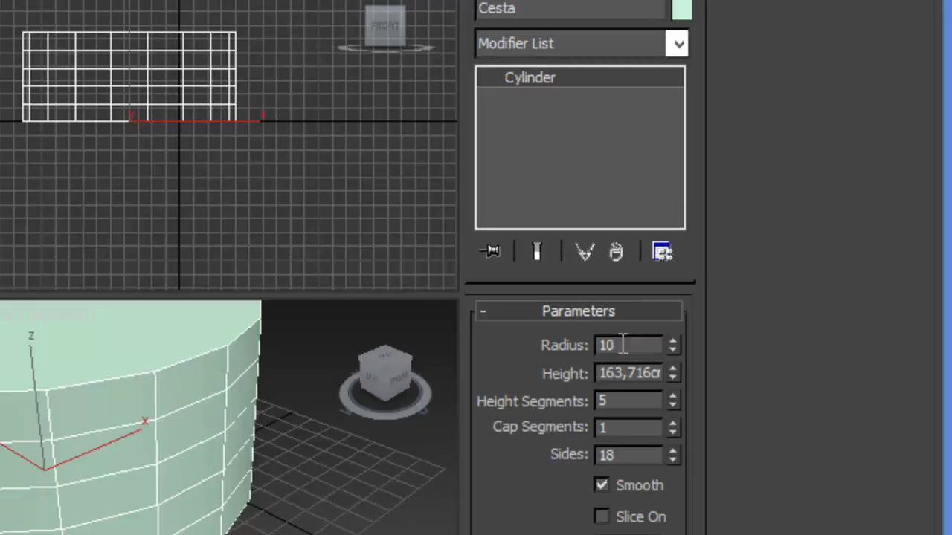
- Set the cylinder's radius to 10 cm, height to 20 cm, height segments to 1 and sides to 24
{"action": "key", "text": "Tab"}
{"action": "type", "text": "20"}
{"action": "key", "text": "Tab"}
{"action": "type", "text": "1"}
{"action": "key", "text": "Tab"}
{"action": "type", "text": "24"}
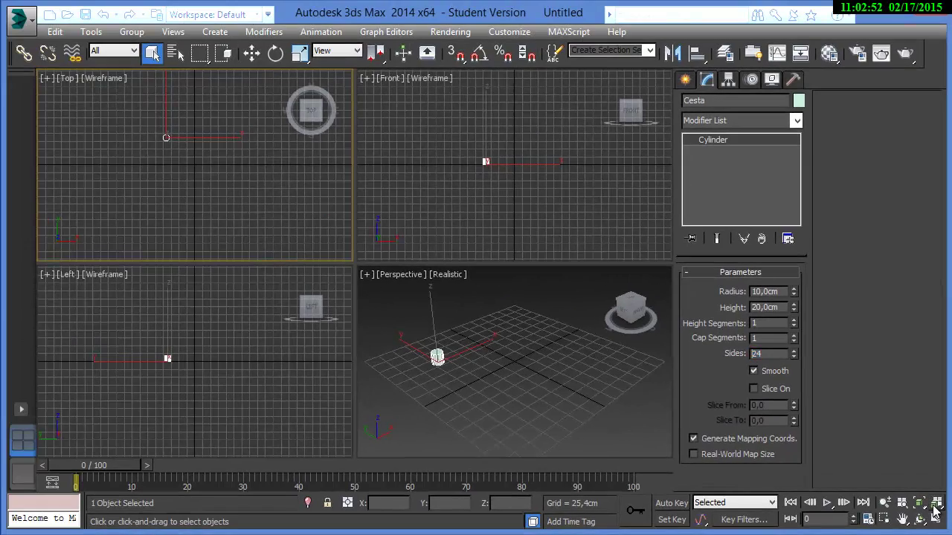
{"action": "left_click", "coordinate": [936, 511]}
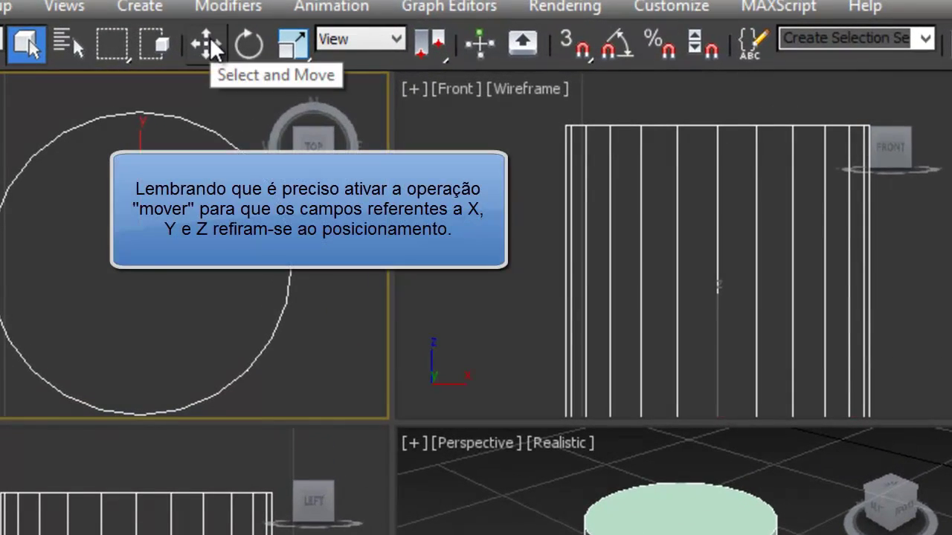
- Move the cylinder to the world origin by setting its X, Y and Z position to 0
{"action": "left_click", "coordinate": [206, 43]}
{"action": "double_click", "coordinate": [305, 487]}
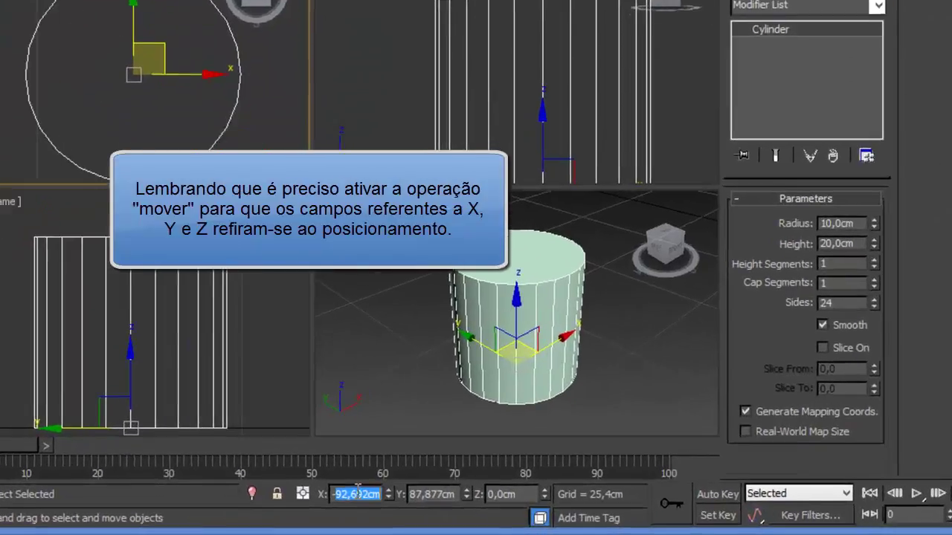
{"action": "type", "text": "0"}
{"action": "key", "text": "Tab"}
{"action": "type", "text": "0"}
{"action": "key", "text": "Tab"}
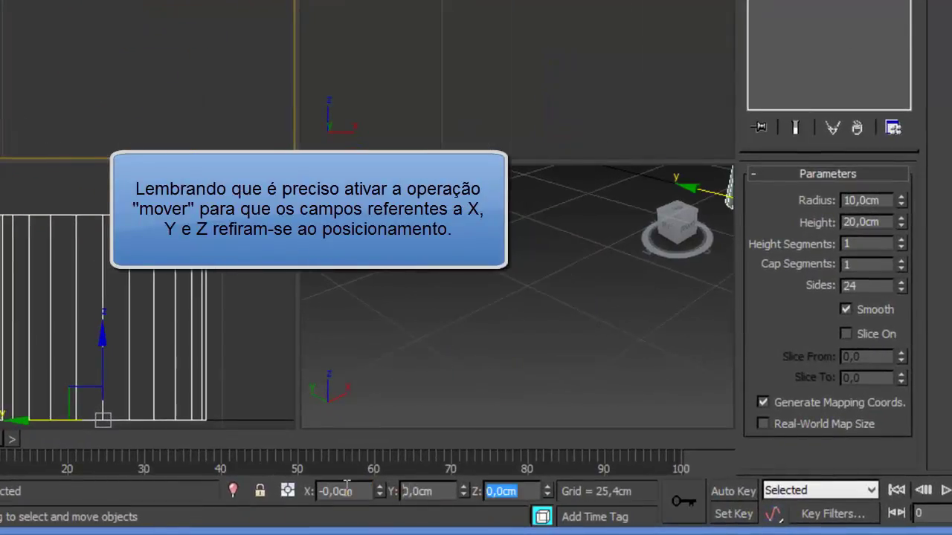
{"action": "type", "text": "0"}
{"action": "key", "text": "Return"}
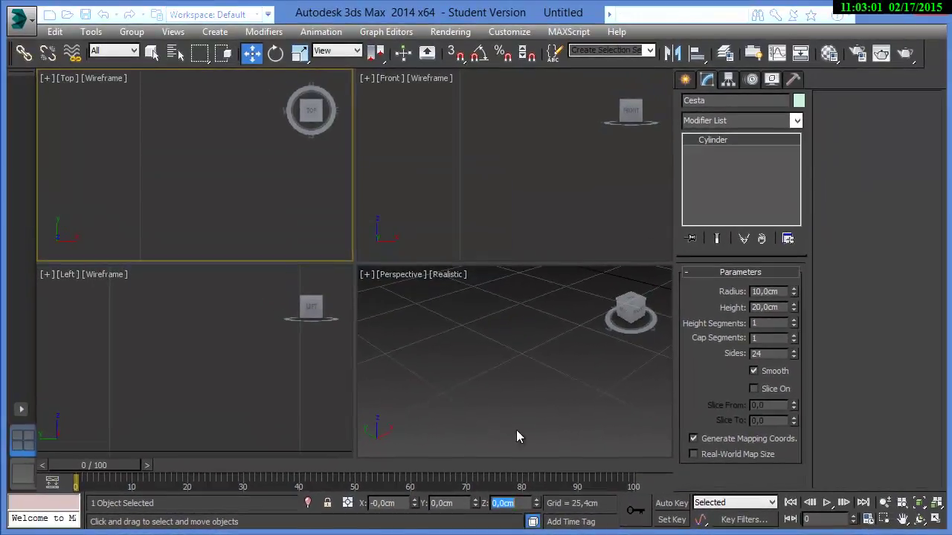
{"action": "left_click", "coordinate": [936, 505]}
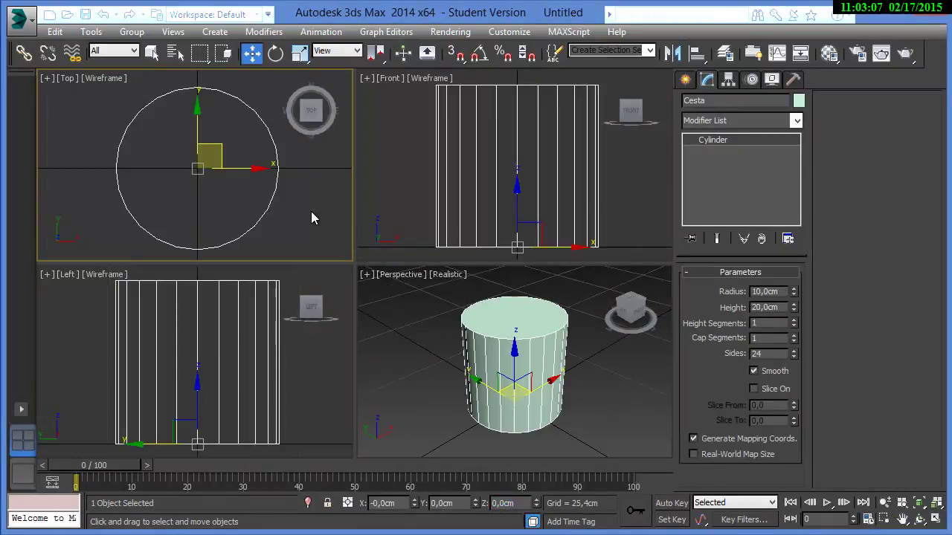
- Add an Edit Poly modifier to the cylinder and maximize the Perspective viewport
{"action": "right_click", "coordinate": [414, 236]}
{"action": "right_click", "coordinate": [319, 388]}
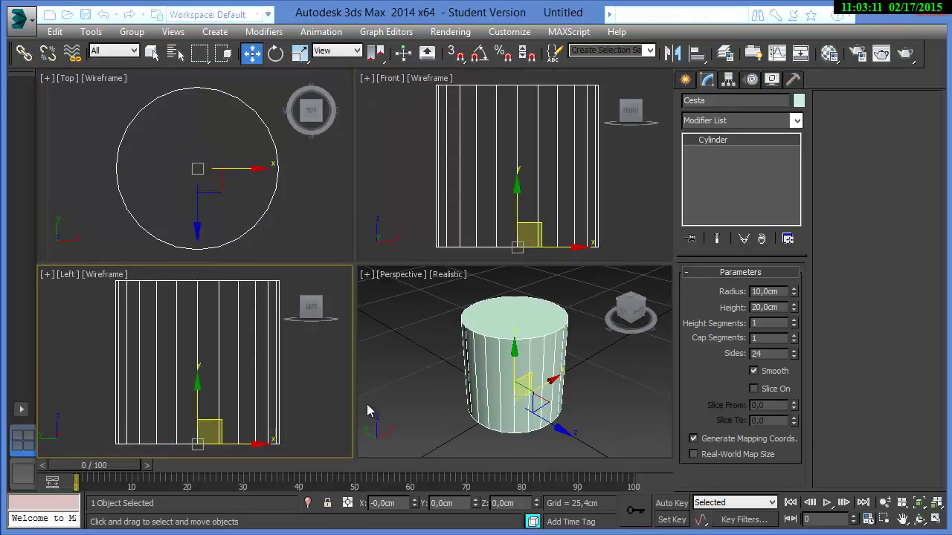
{"action": "right_click", "coordinate": [376, 408]}
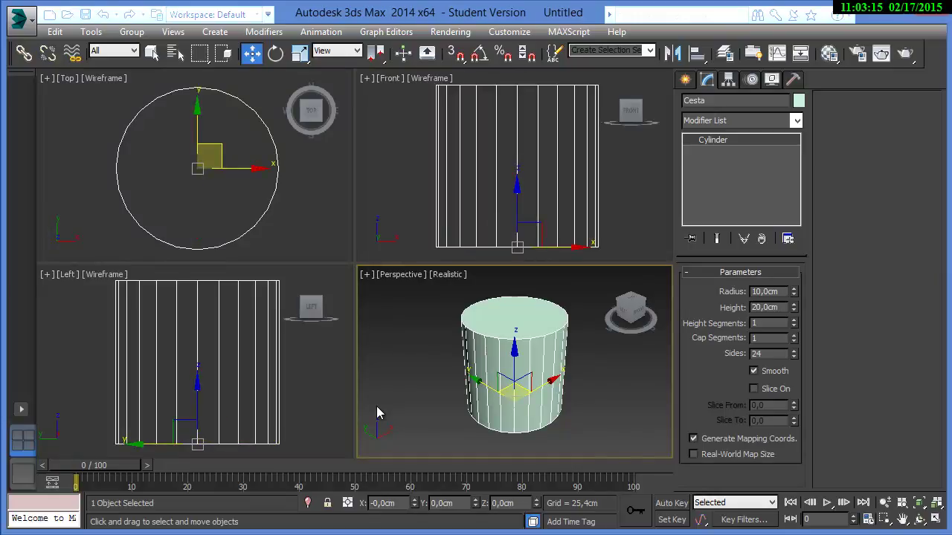
{"action": "left_click", "coordinate": [797, 121]}
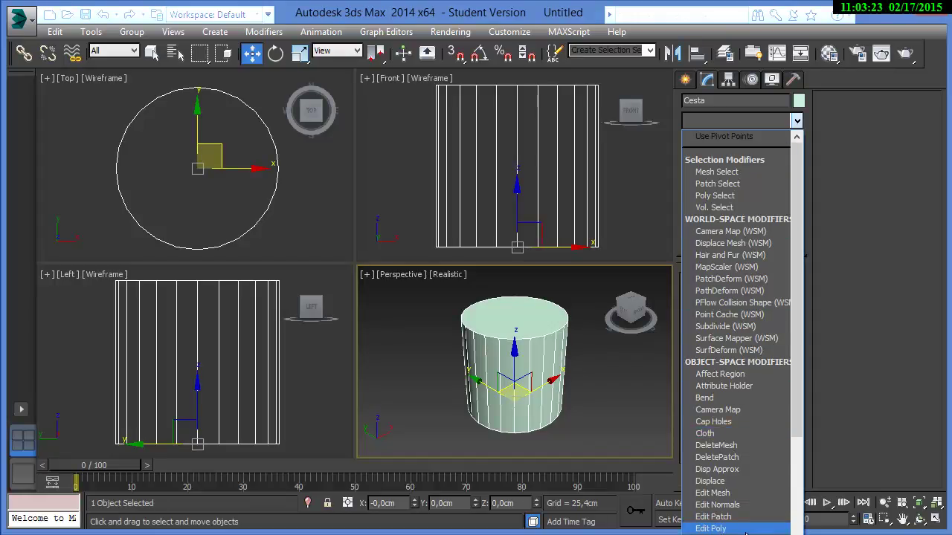
{"action": "left_click", "coordinate": [711, 529]}
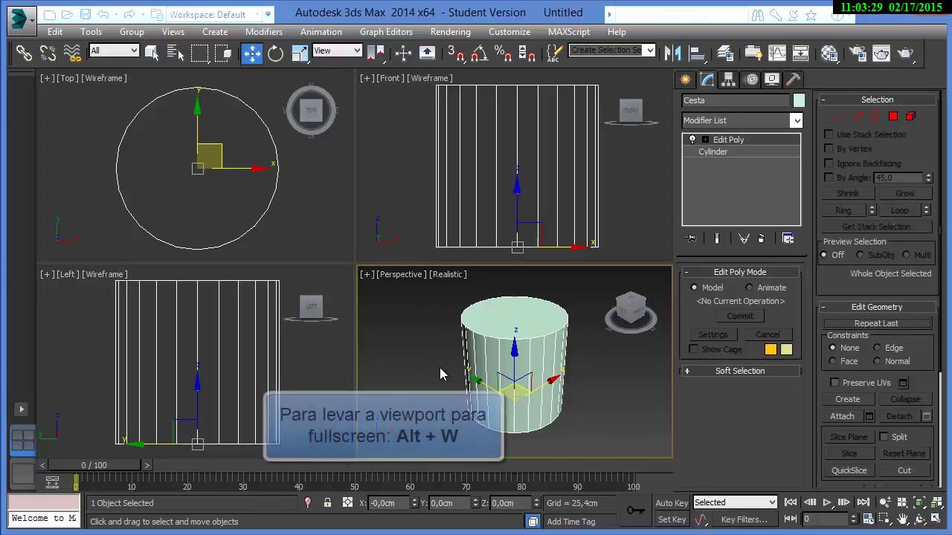
{"action": "key", "text": "alt+w"}
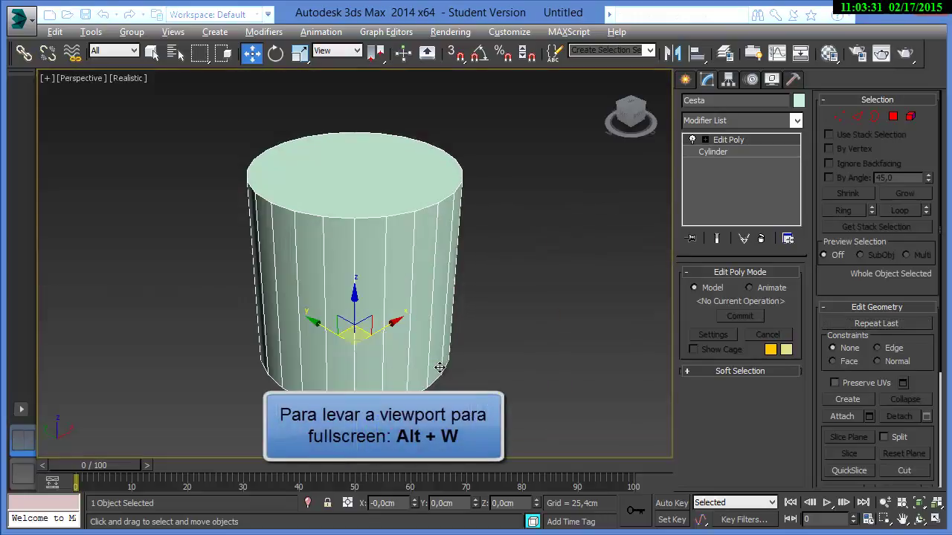
- Select the cylinder's top polygon and scale it up uniformly so the walls flare outward like a basket
{"action": "left_click", "coordinate": [890, 122]}
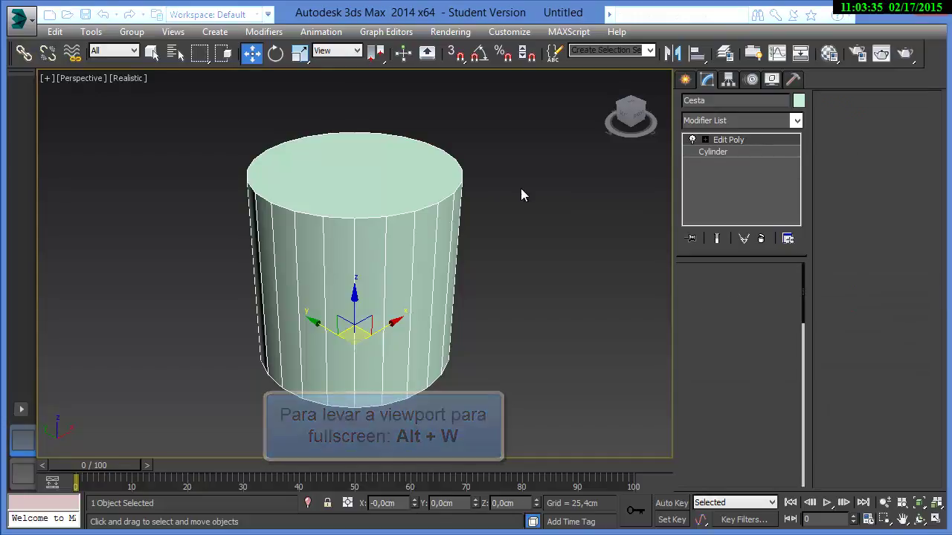
{"action": "left_click", "coordinate": [381, 184]}
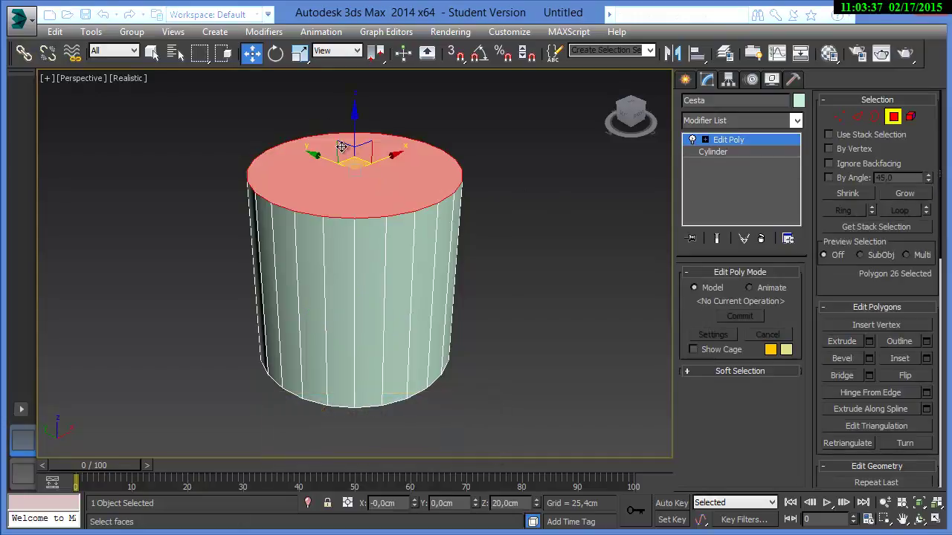
{"action": "left_click", "coordinate": [299, 53]}
{"action": "left_click_drag", "start_coordinate": [356, 153], "coordinate": [385, 134]}
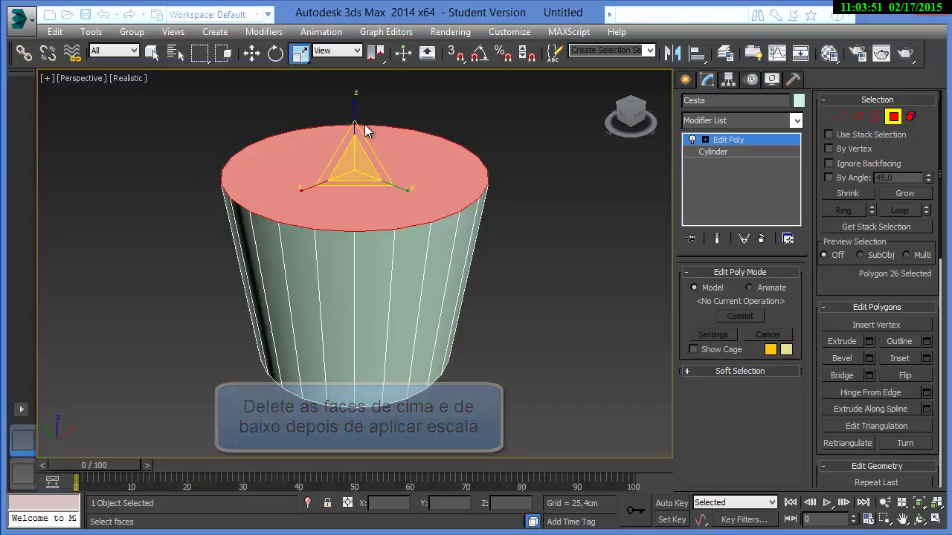
- Delete the basket's top and bottom polygons, leaving only the side wall
{"action": "key", "text": "Delete"}
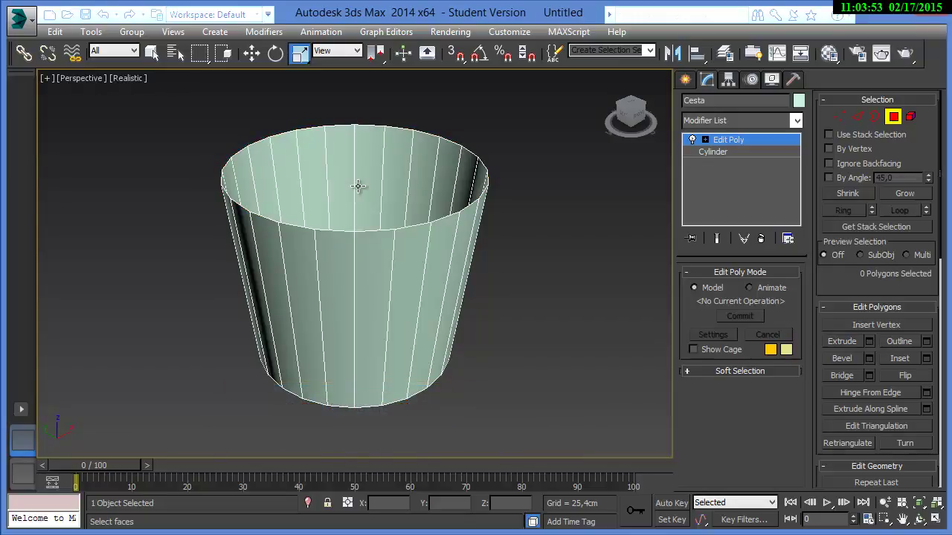
{"action": "middle_click_drag", "start_coordinate": [349, 213], "coordinate": [351, 236], "text": "alt"}
{"action": "left_click", "coordinate": [350, 250]}
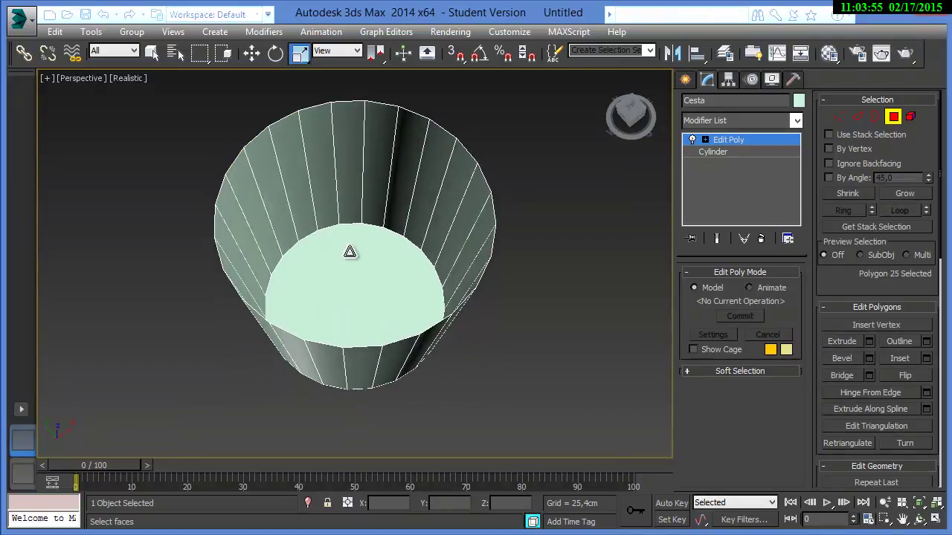
{"action": "key", "text": "Delete"}
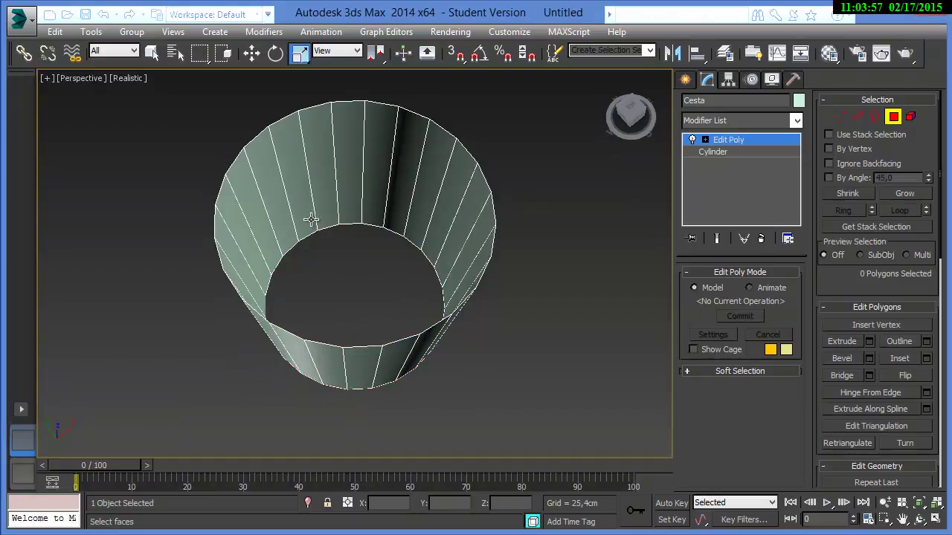
{"action": "key", "text": "w"}
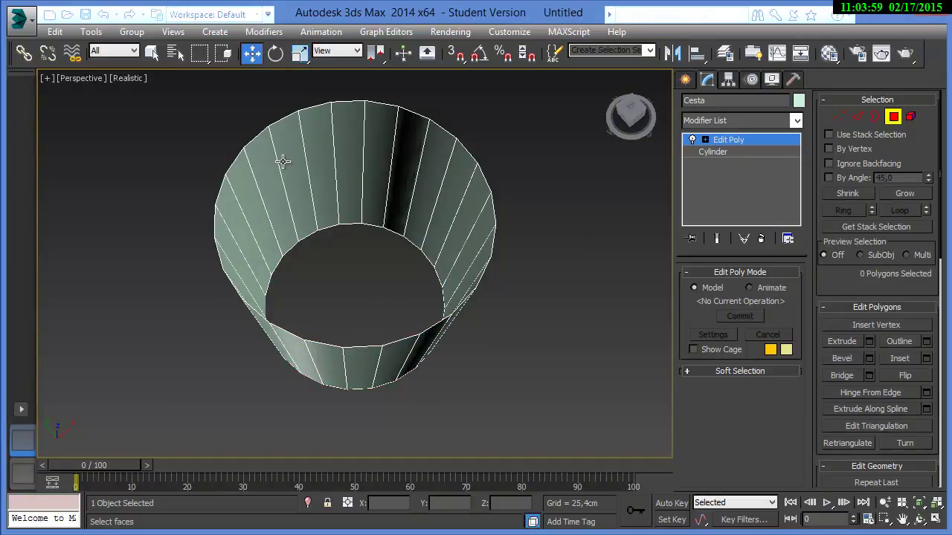
{"action": "middle_click_drag", "start_coordinate": [299, 255], "coordinate": [299, 228], "text": "alt"}
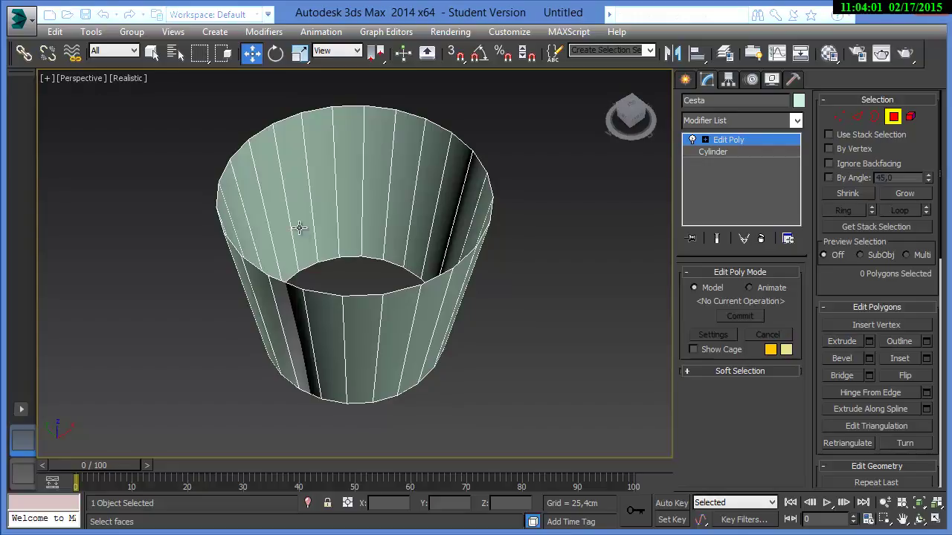
- Switch to a layout of two side-by-side viewports and display the second as an orbited 3D view with Facets shading
{"action": "left_click", "coordinate": [21, 410]}
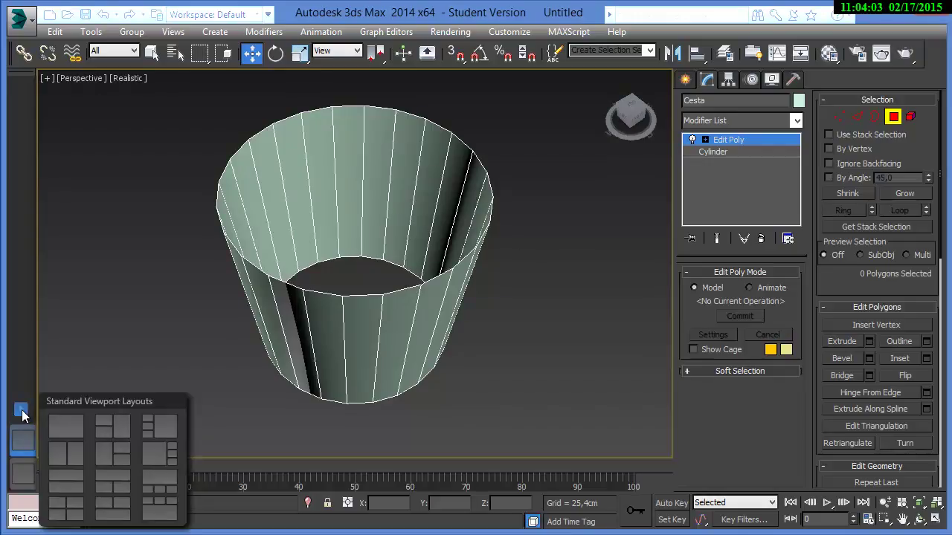
{"action": "left_click", "coordinate": [58, 454]}
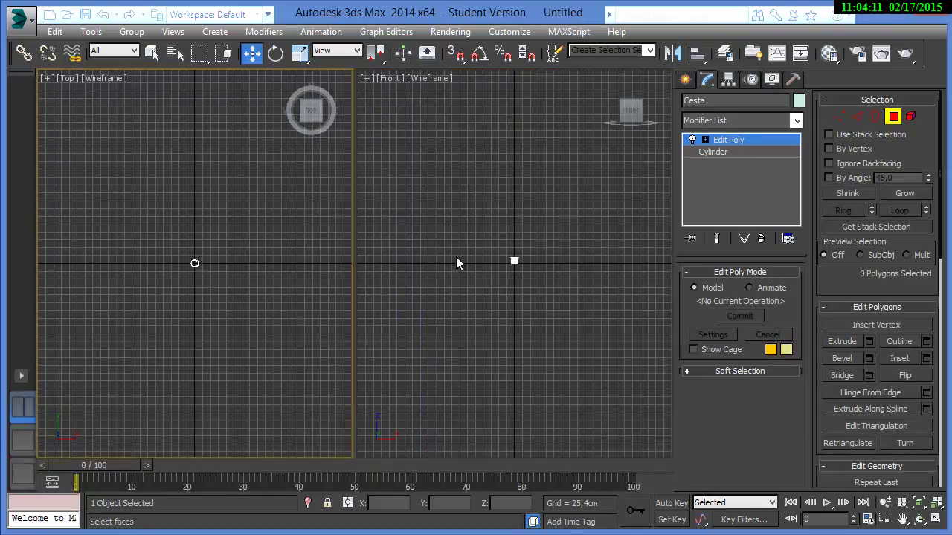
{"action": "left_click", "coordinate": [938, 506]}
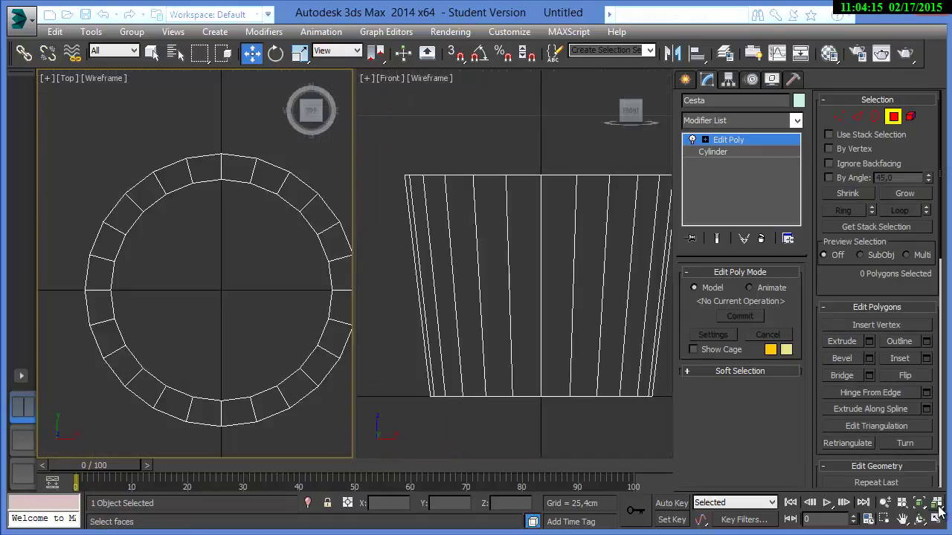
{"action": "middle_click_drag", "start_coordinate": [554, 282], "coordinate": [569, 335], "text": "alt"}
{"action": "left_click", "coordinate": [462, 78]}
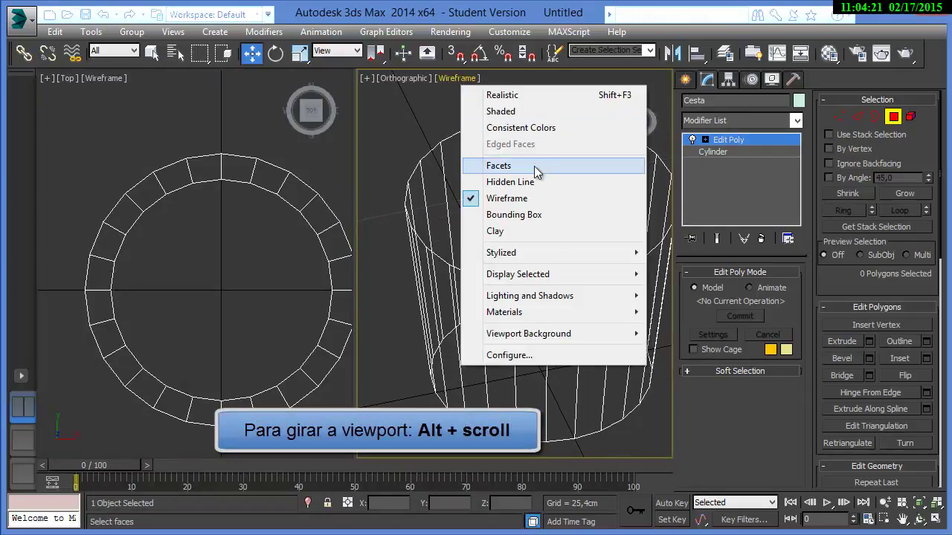
{"action": "left_click", "coordinate": [537, 168]}
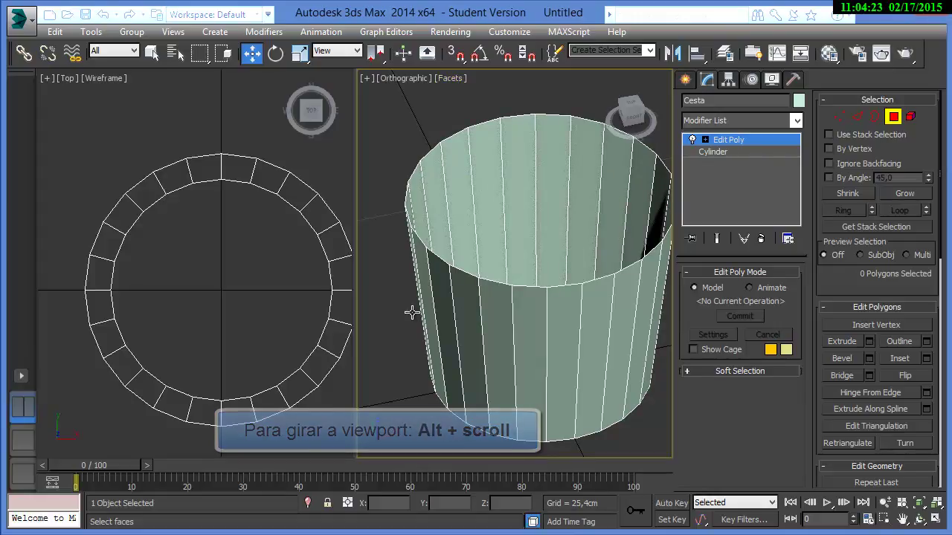
- Add a Shell modifier to the basket and reduce its outer amount to about 1.98 cm
{"action": "left_click", "coordinate": [794, 121]}
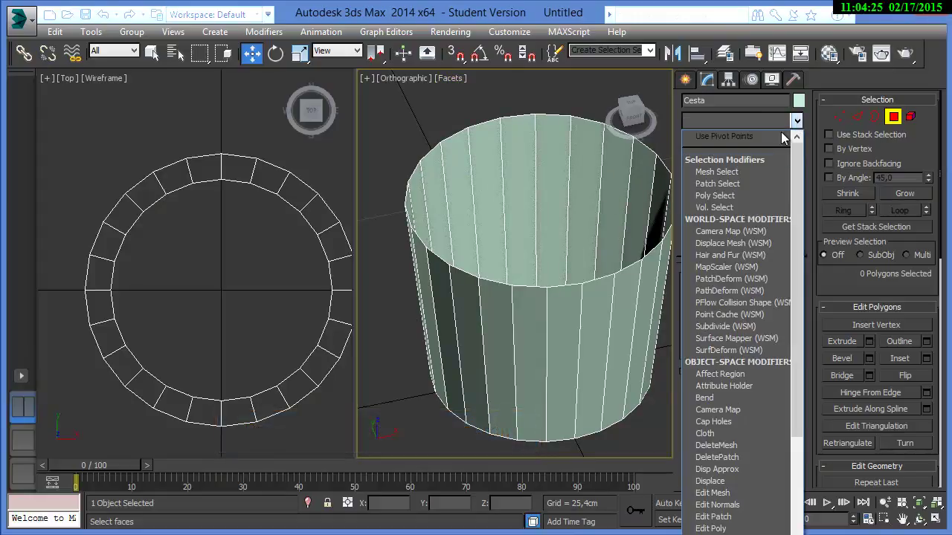
{"action": "scroll", "coordinate": [747, 186], "scroll_direction": "down", "scroll_amount": 6}
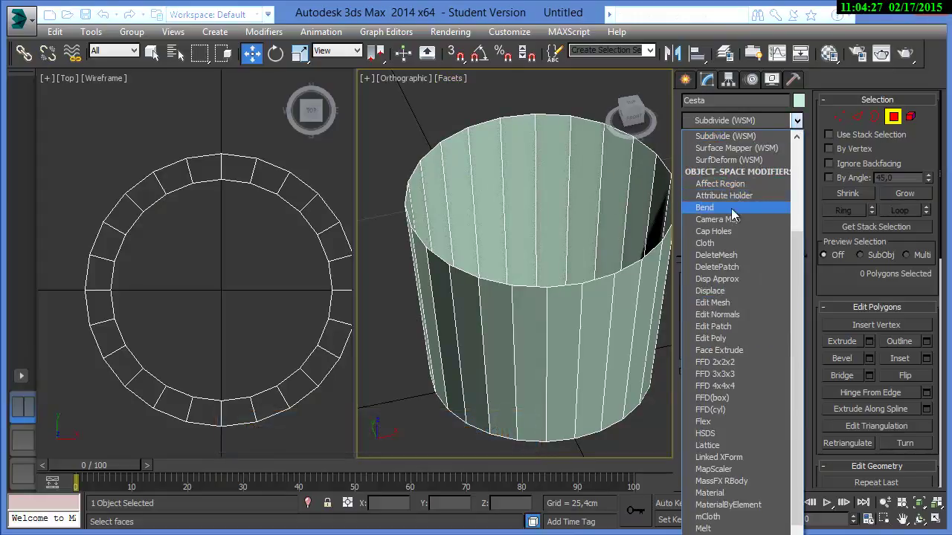
{"action": "type", "text": "sh"}
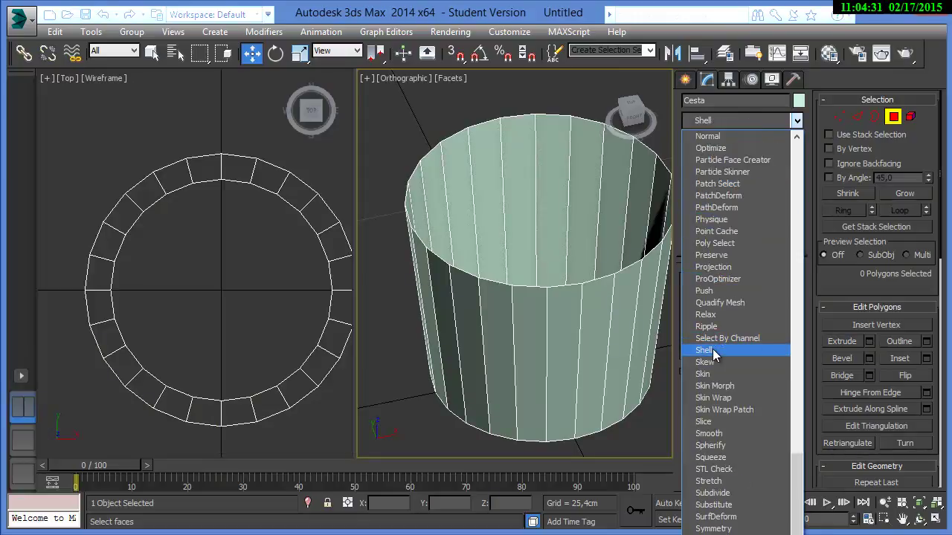
{"action": "left_click", "coordinate": [737, 351]}
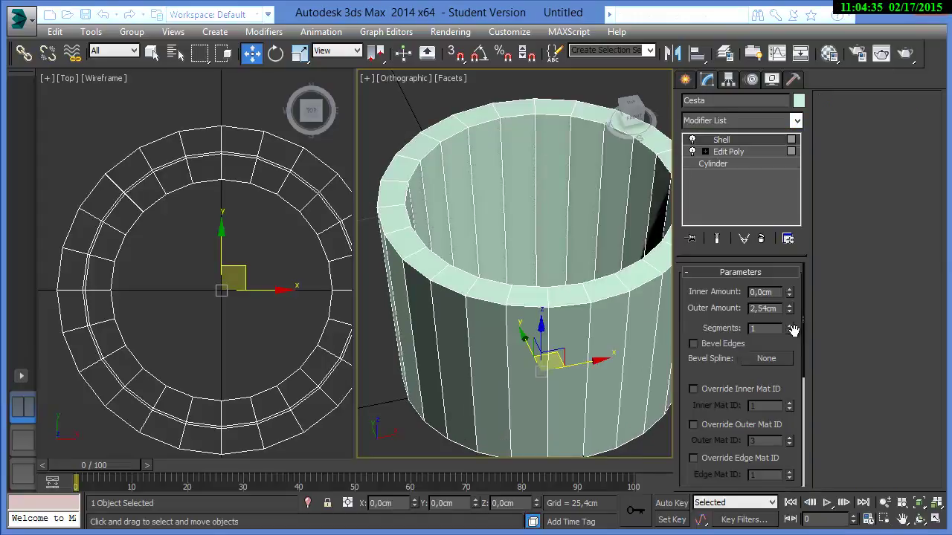
{"action": "left_click_drag", "start_coordinate": [791, 316], "coordinate": [786, 326]}
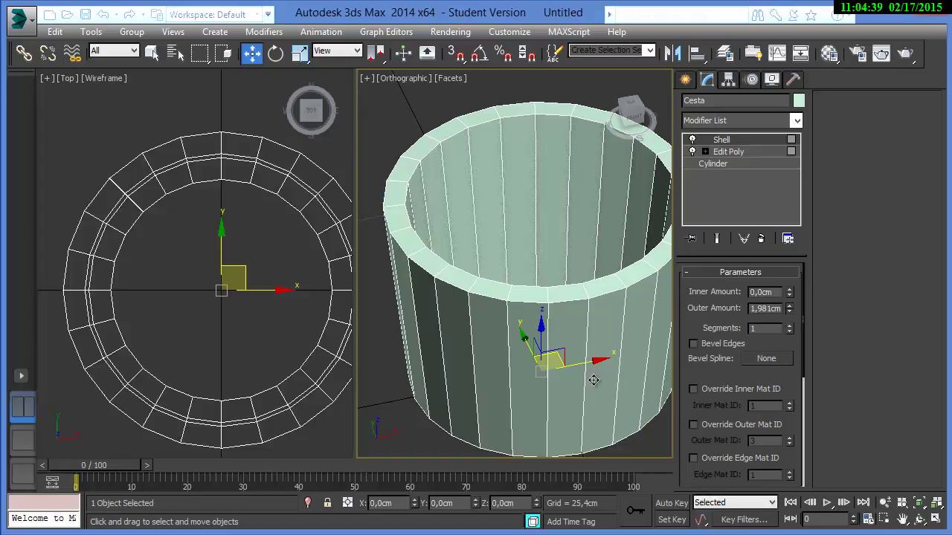
{"action": "middle_click_drag", "start_coordinate": [539, 252], "coordinate": [553, 291], "text": "alt"}
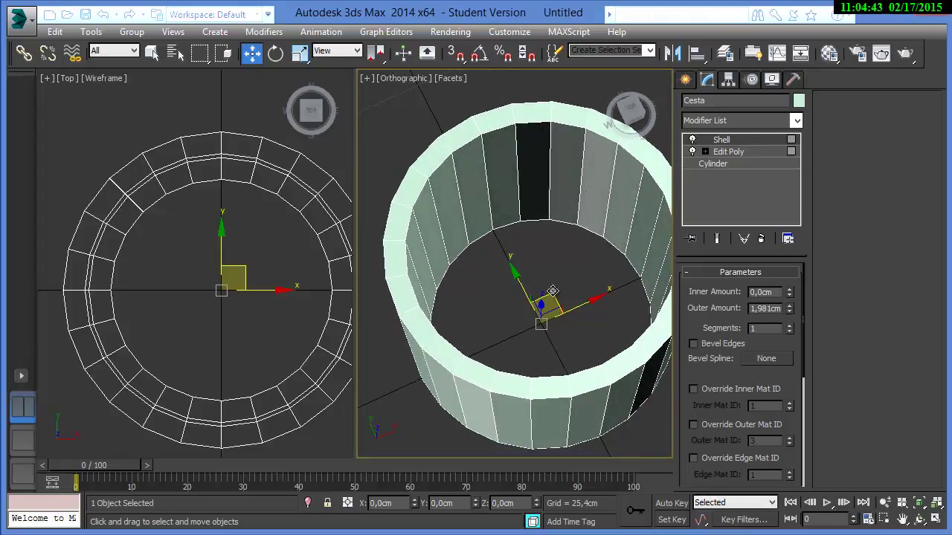
- Collapse the basket's whole modifier stack into an Editable Mesh and widen the Top viewport
{"action": "right_click", "coordinate": [722, 143]}
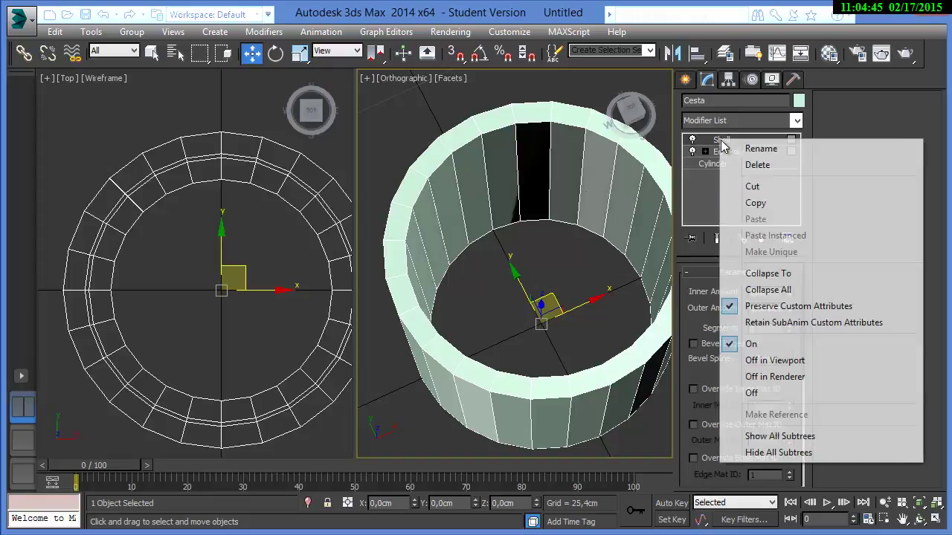
{"action": "left_click", "coordinate": [822, 292]}
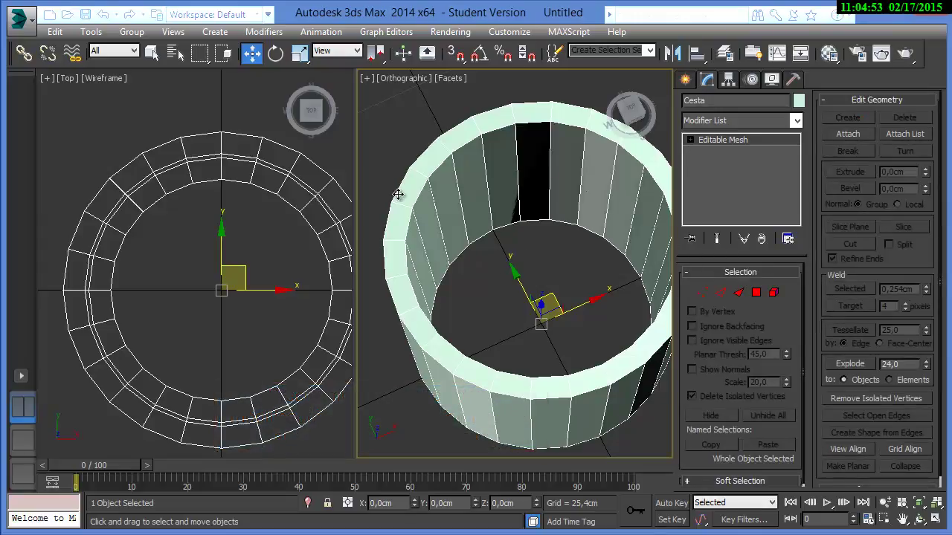
{"action": "left_click_drag", "start_coordinate": [355, 165], "coordinate": [445, 184]}
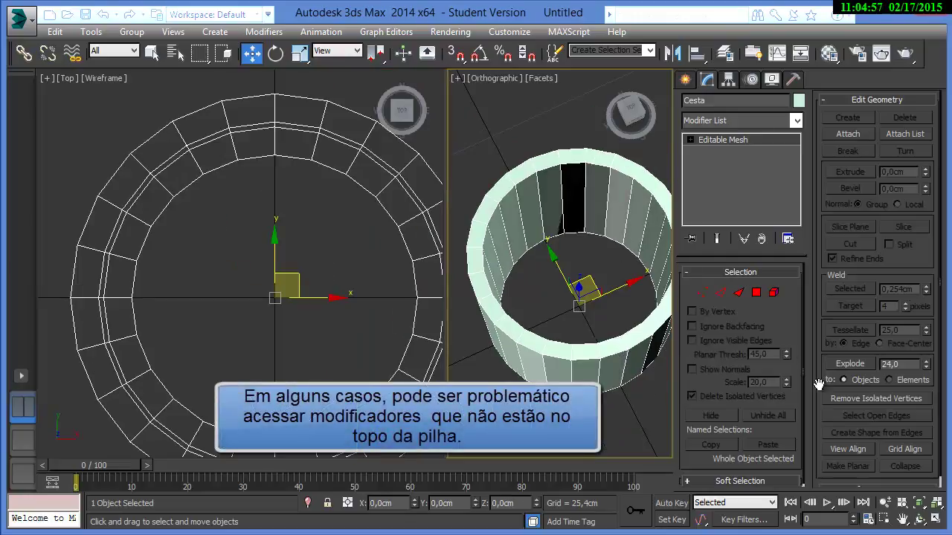
{"action": "left_click", "coordinate": [936, 503]}
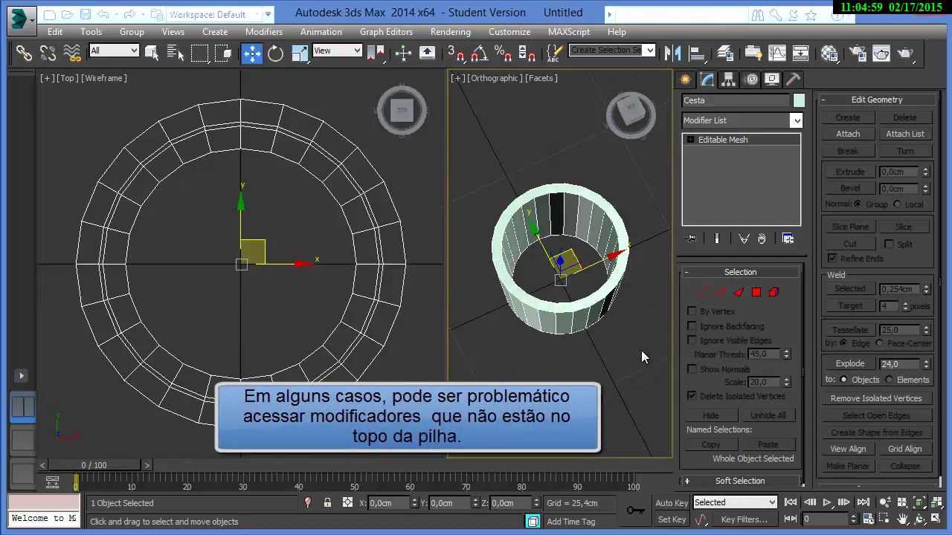
- Extrude three adjacent rim polygons on each of two opposite sides of the basket upward to form two raised tabs
{"action": "left_click", "coordinate": [762, 296]}
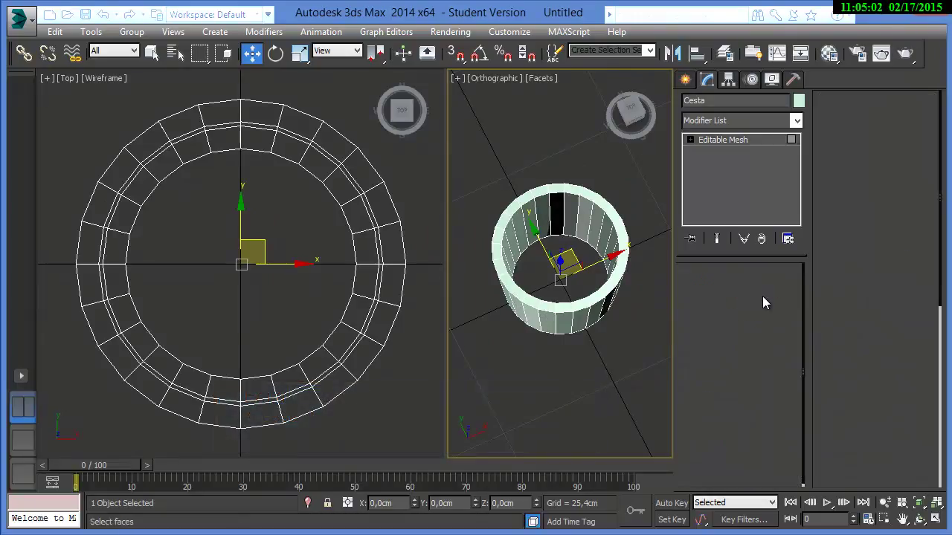
{"action": "left_click", "coordinate": [91, 238]}
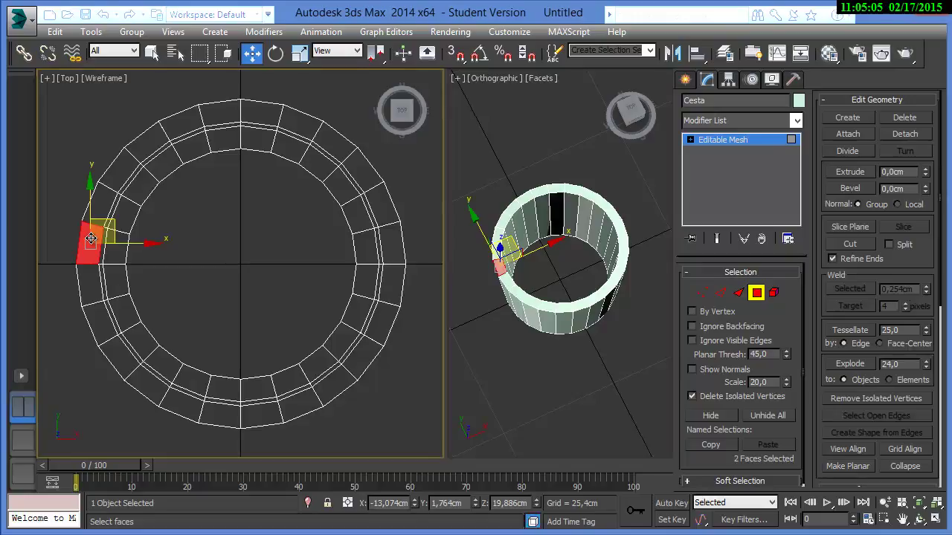
{"action": "left_click", "coordinate": [88, 287], "text": "ctrl"}
{"action": "left_click", "coordinate": [94, 328], "text": "ctrl"}
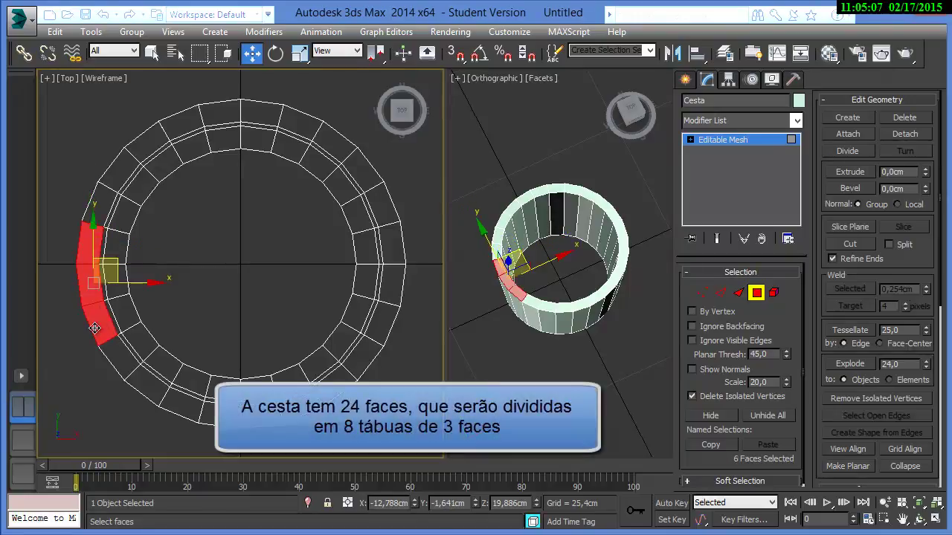
{"action": "left_click", "coordinate": [388, 249], "text": "ctrl"}
{"action": "left_click", "coordinate": [382, 210], "text": "ctrl"}
{"action": "left_click", "coordinate": [386, 281], "text": "ctrl"}
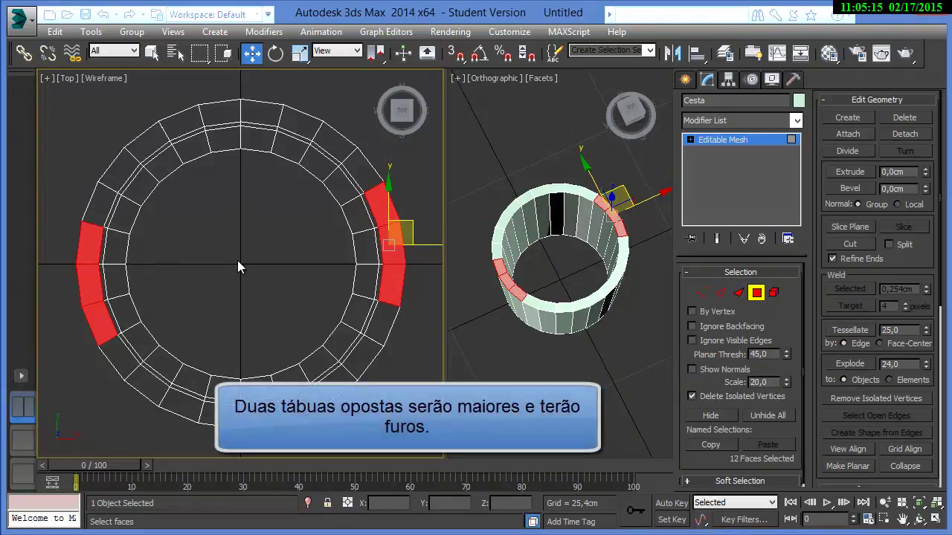
{"action": "key", "text": "f"}
{"action": "middle_click_drag", "start_coordinate": [265, 158], "coordinate": [260, 319]}
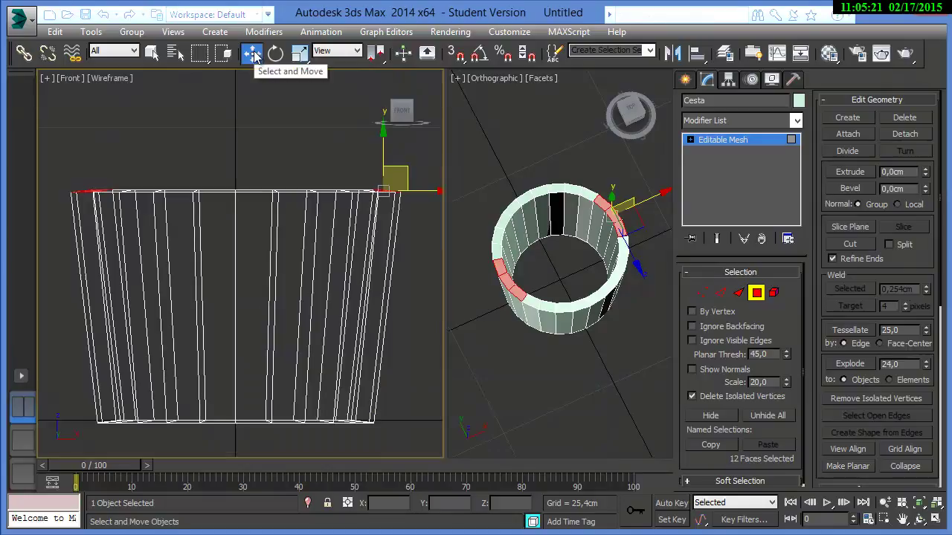
{"action": "left_click", "coordinate": [849, 173]}
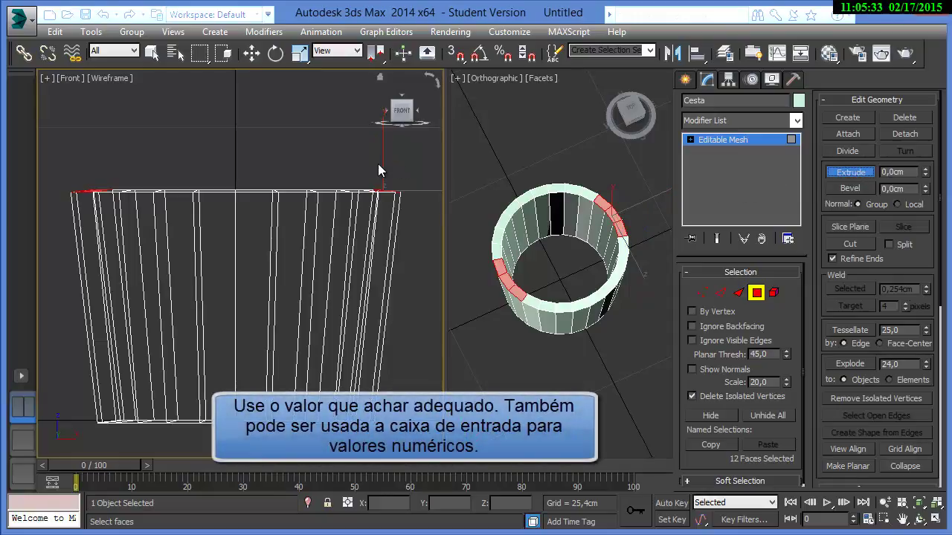
{"action": "left_click", "coordinate": [616, 212]}
{"action": "left_click_drag", "start_coordinate": [616, 211], "coordinate": [615, 184]}
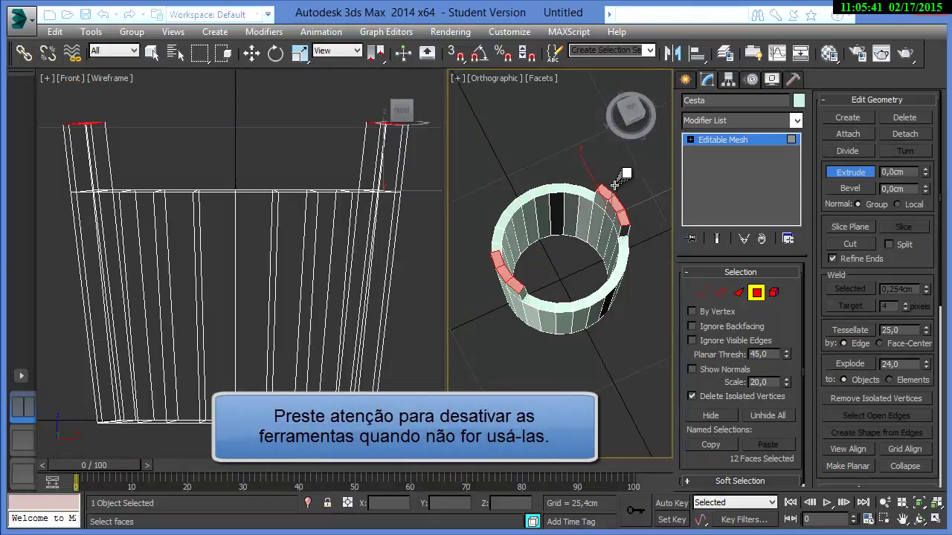
{"action": "left_click", "coordinate": [849, 172]}
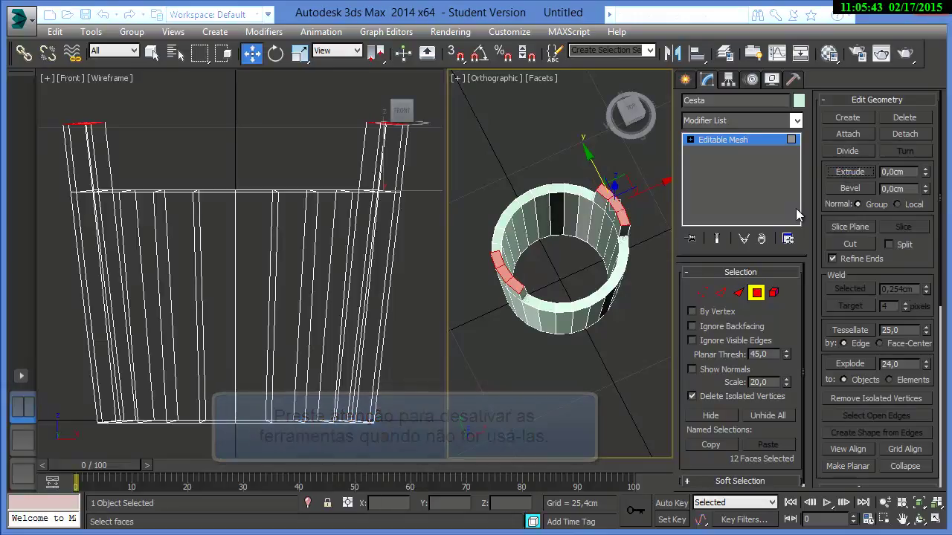
- Select the two outer end edges on top of each raised tab and move all four down along Z to slope the corners
{"action": "left_click", "coordinate": [720, 293]}
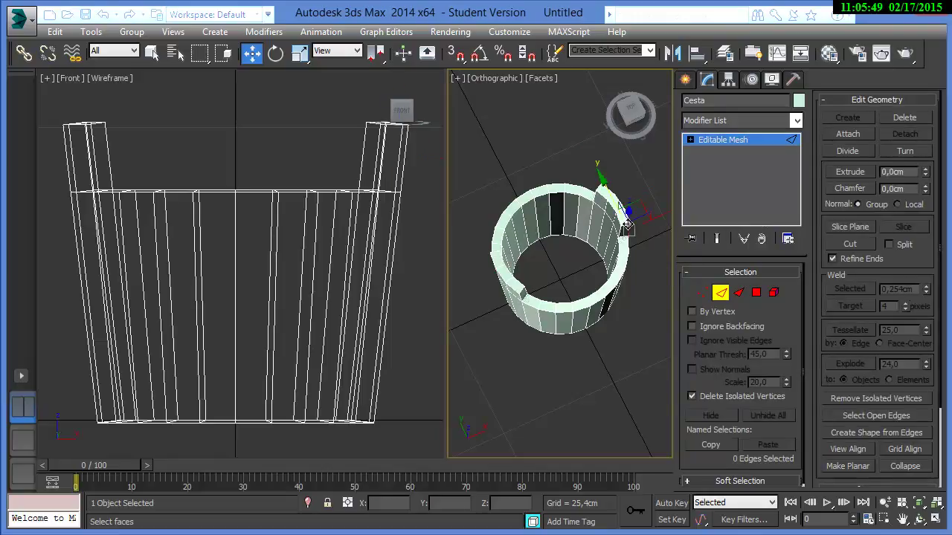
{"action": "left_click", "coordinate": [629, 224]}
{"action": "scroll", "coordinate": [635, 269], "scroll_direction": "up", "scroll_amount": 2}
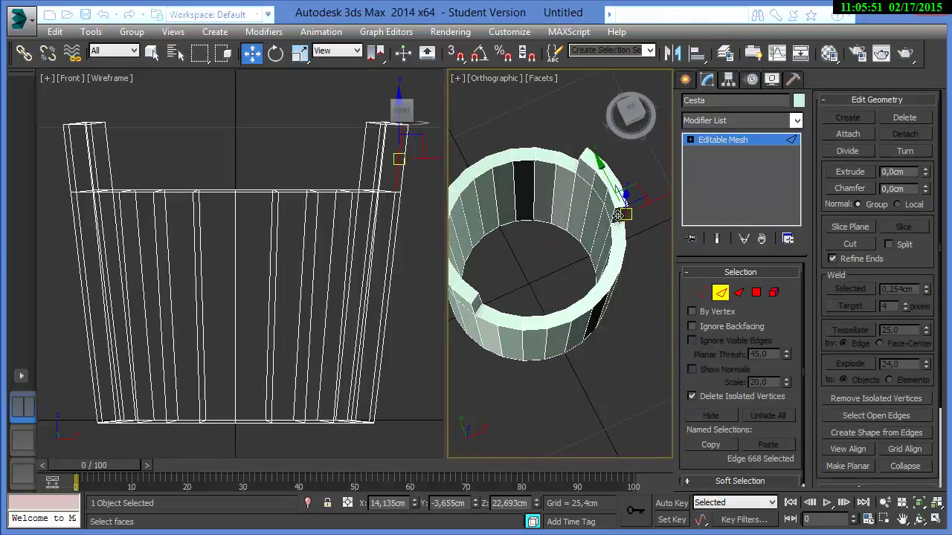
{"action": "left_click", "coordinate": [616, 178]}
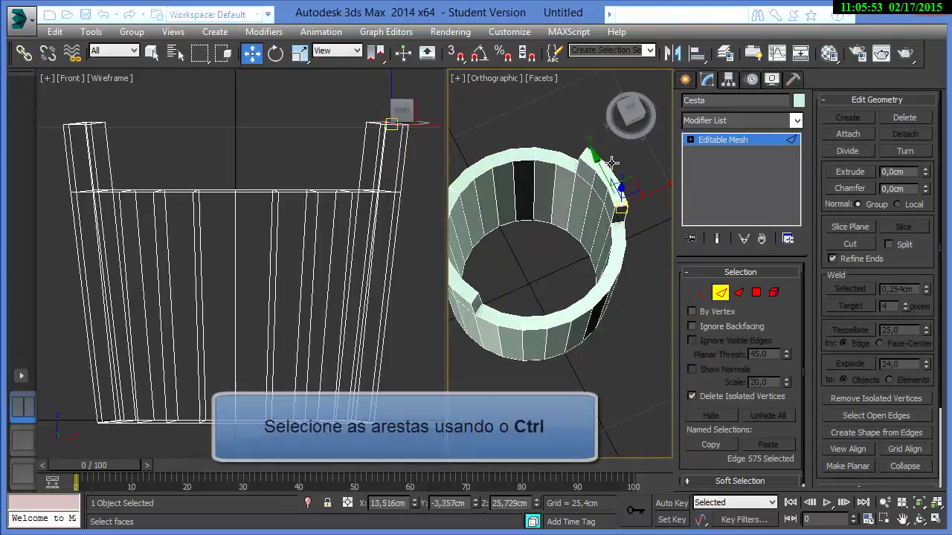
{"action": "left_click", "coordinate": [583, 153], "text": "ctrl"}
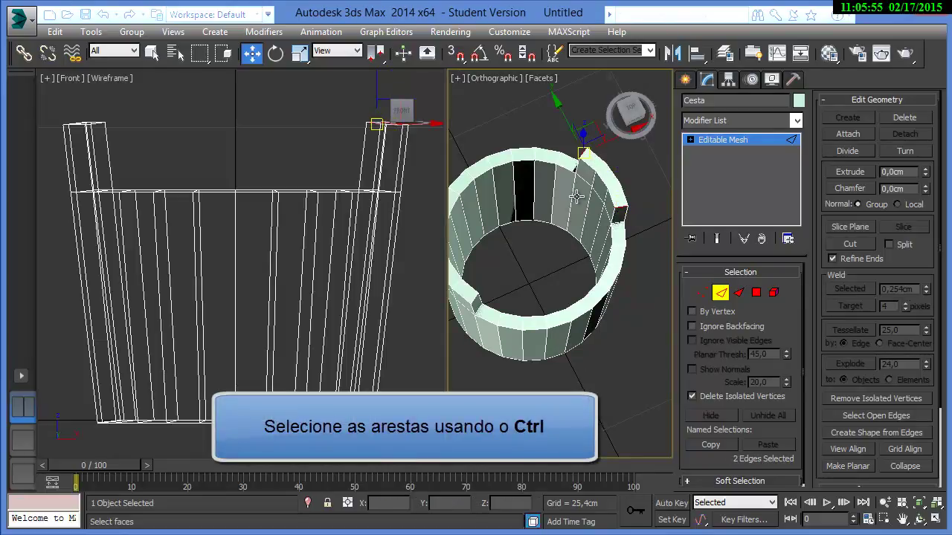
{"action": "middle_click_drag", "start_coordinate": [508, 289], "coordinate": [602, 289], "text": "alt"}
{"action": "scroll", "coordinate": [534, 285], "scroll_direction": "up", "scroll_amount": 5}
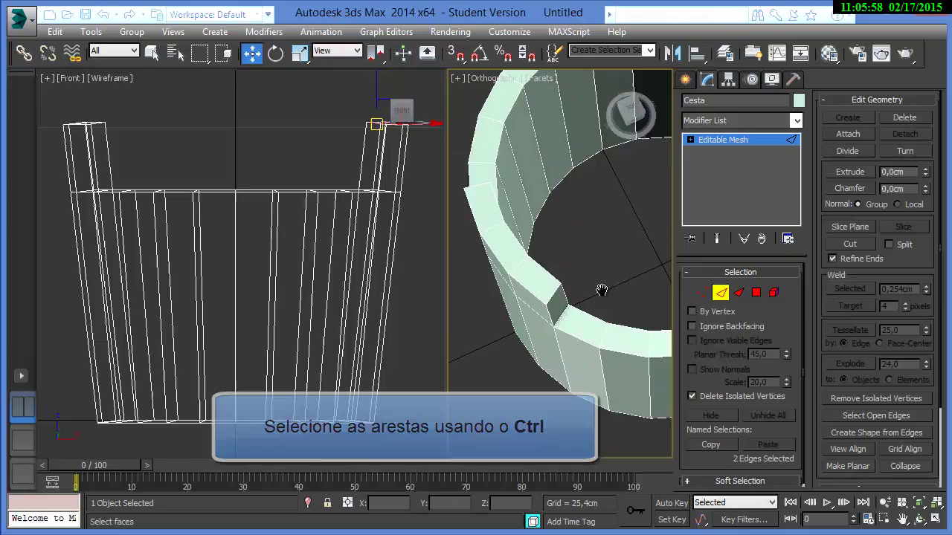
{"action": "left_click", "coordinate": [547, 292], "text": "ctrl"}
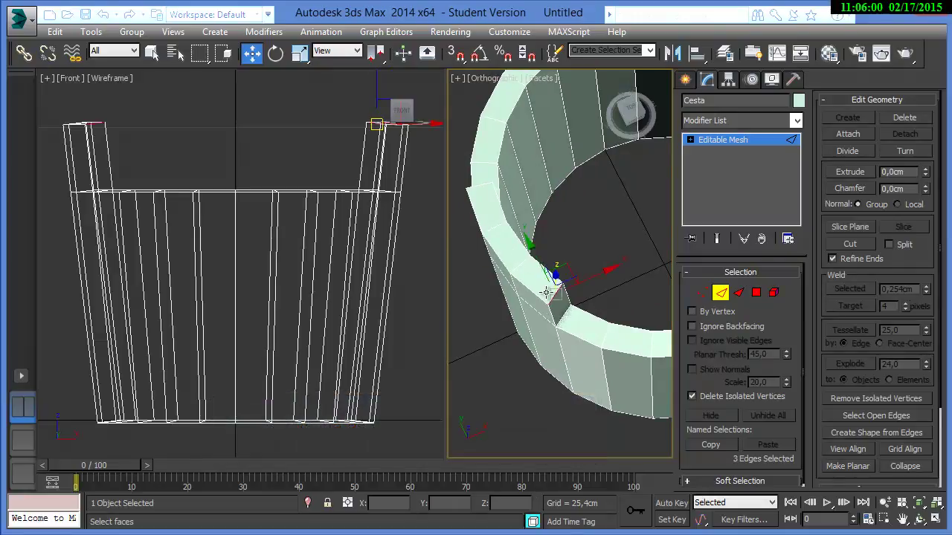
{"action": "left_click", "coordinate": [476, 185], "text": "ctrl"}
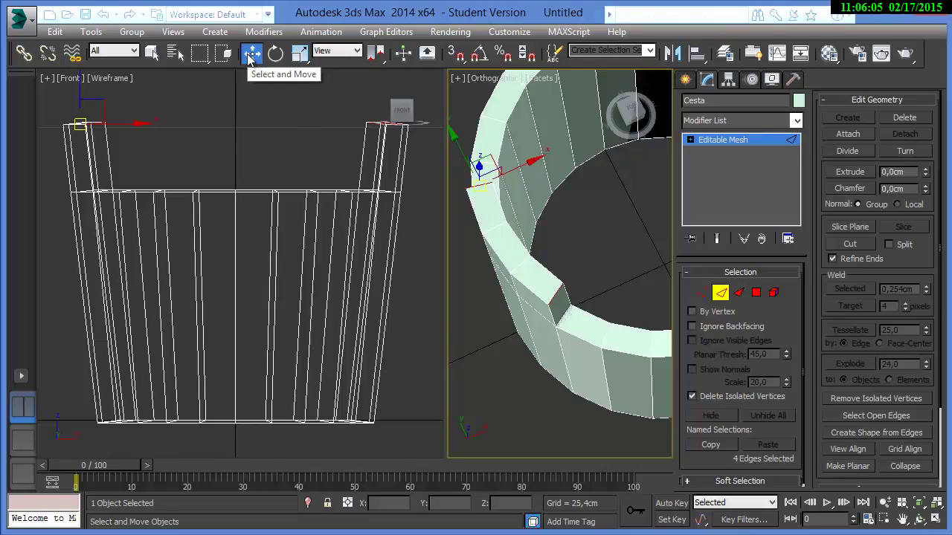
{"action": "middle_click_drag", "start_coordinate": [246, 170], "coordinate": [267, 210]}
{"action": "scroll", "coordinate": [625, 260], "scroll_direction": "down", "scroll_amount": 3}
{"action": "scroll", "coordinate": [623, 255], "scroll_direction": "down", "scroll_amount": 3}
{"action": "middle_click_drag", "start_coordinate": [623, 259], "coordinate": [572, 242], "text": "alt"}
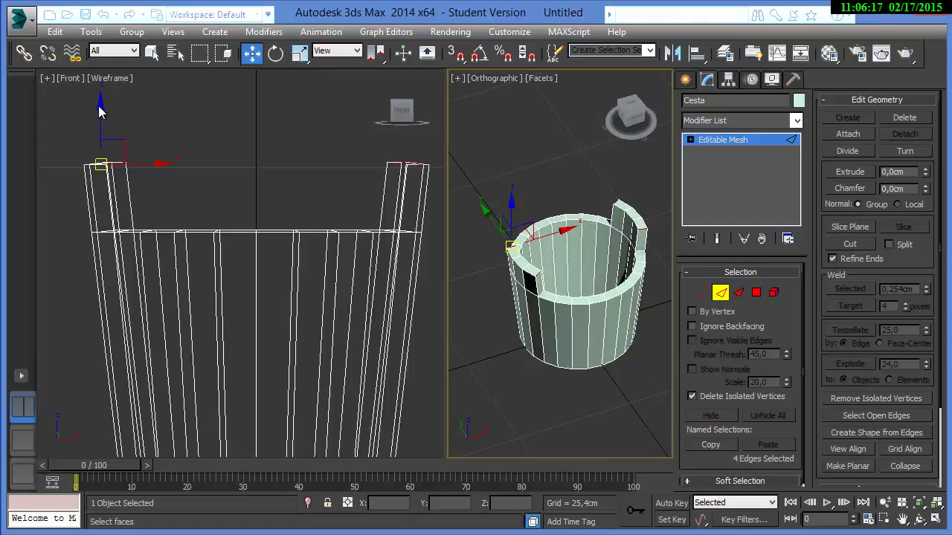
{"action": "left_click_drag", "start_coordinate": [102, 112], "coordinate": [104, 158]}
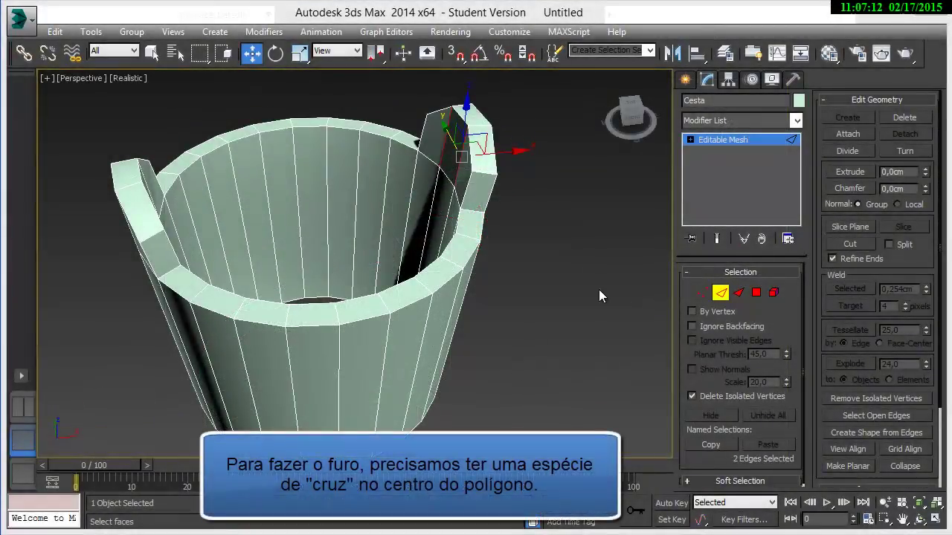
- Add an Edit Poly modifier on top of the basket's Editable Mesh
{"action": "left_click", "coordinate": [796, 120]}
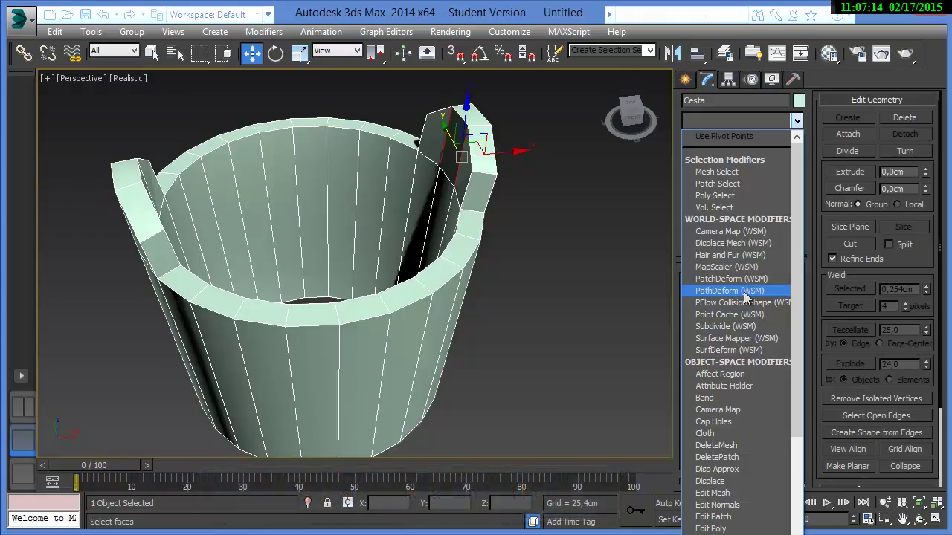
{"action": "key", "text": "e"}
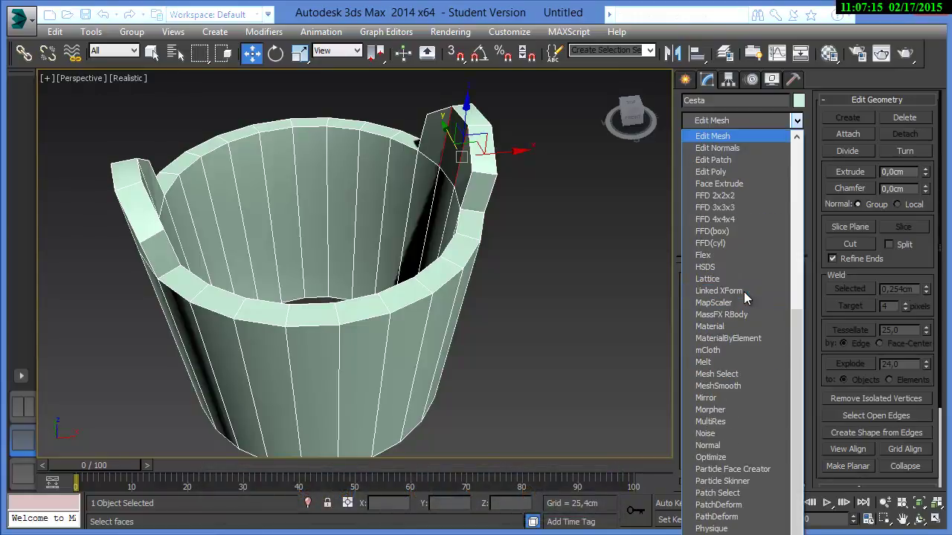
{"action": "left_click", "coordinate": [732, 172]}
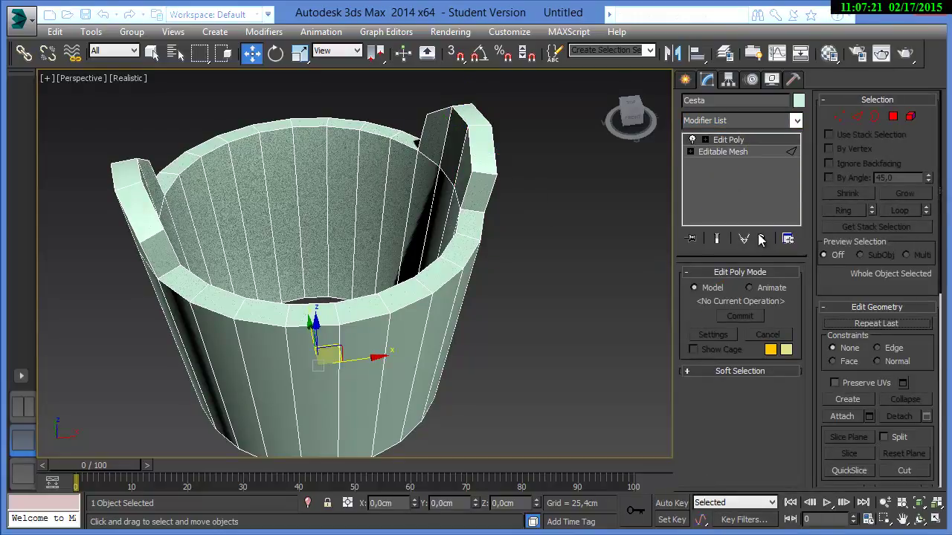
- Select the ring of upright edges around one raised tab and connect them to add a horizontal edge loop
{"action": "left_click", "coordinate": [858, 116]}
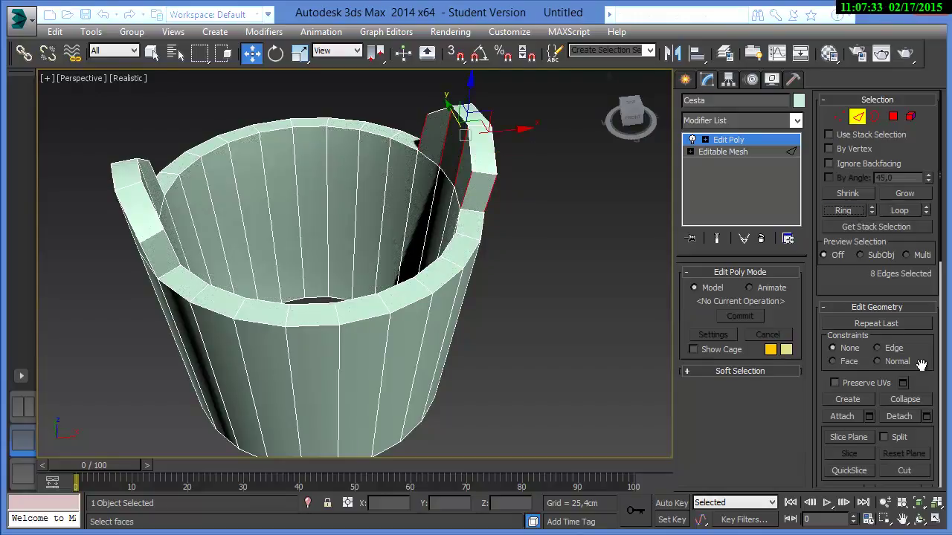
{"action": "left_click_drag", "start_coordinate": [920, 363], "coordinate": [892, 79]}
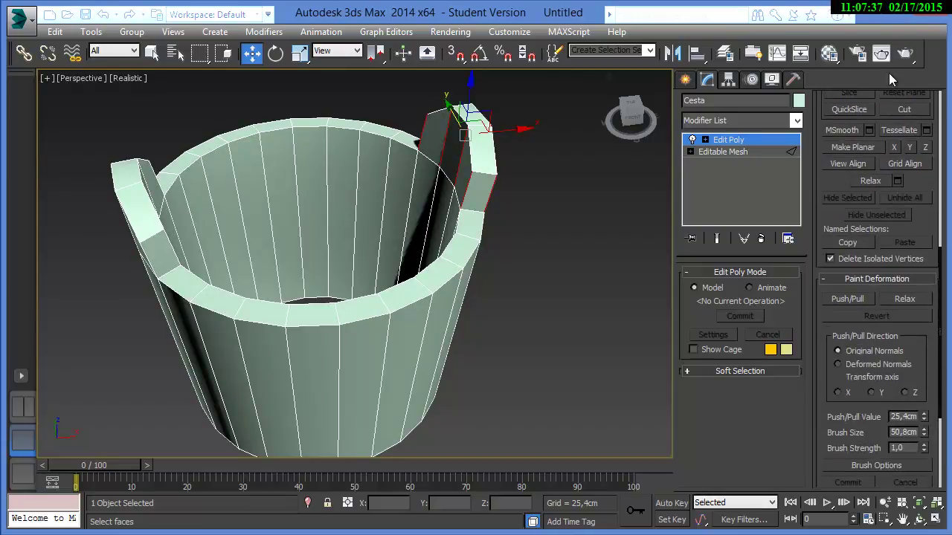
{"action": "left_click", "coordinate": [848, 278]}
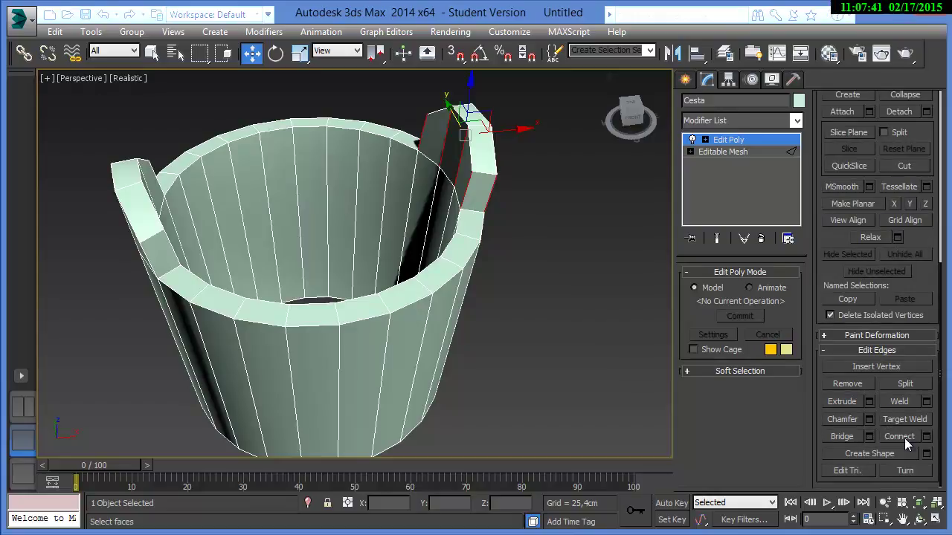
{"action": "left_click", "coordinate": [904, 438]}
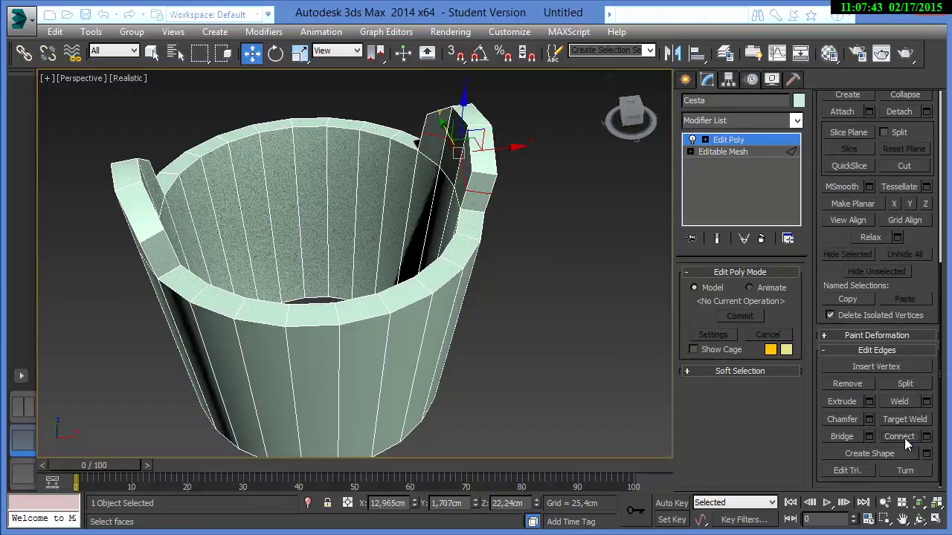
- Select the ring of horizontal edges through the tab's middle polygons and connect them to add a vertical center loop
{"action": "left_click_drag", "start_coordinate": [444, 173], "coordinate": [432, 197]}
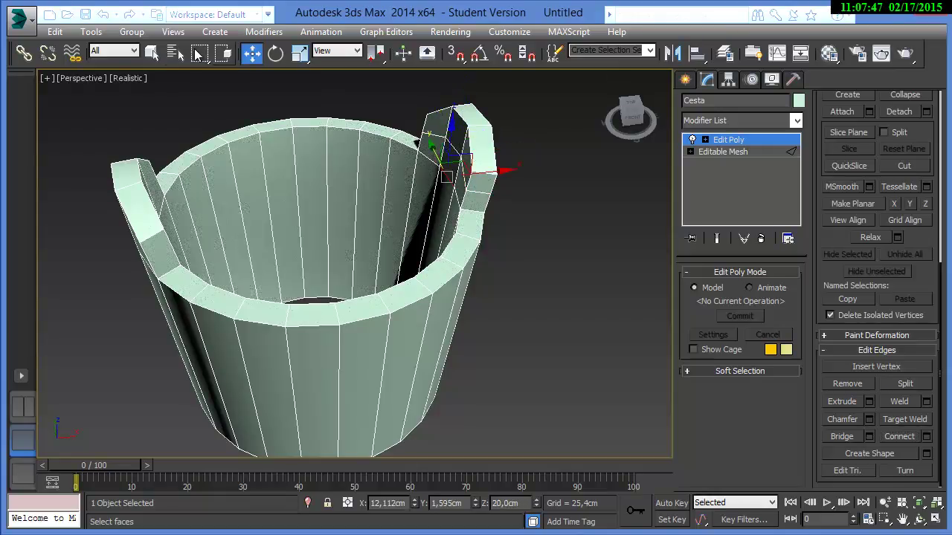
{"action": "left_click", "coordinate": [152, 50]}
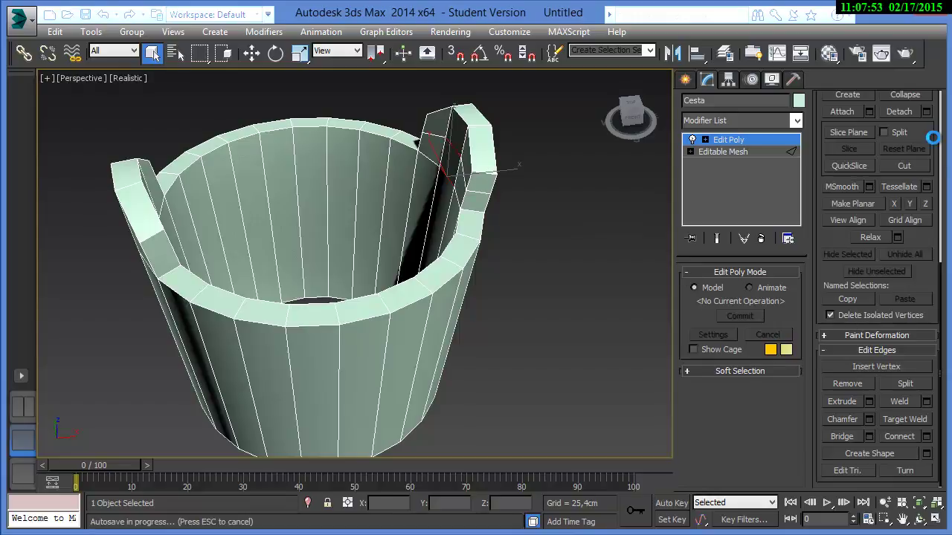
{"action": "scroll", "coordinate": [929, 294], "scroll_direction": "up", "scroll_amount": 5}
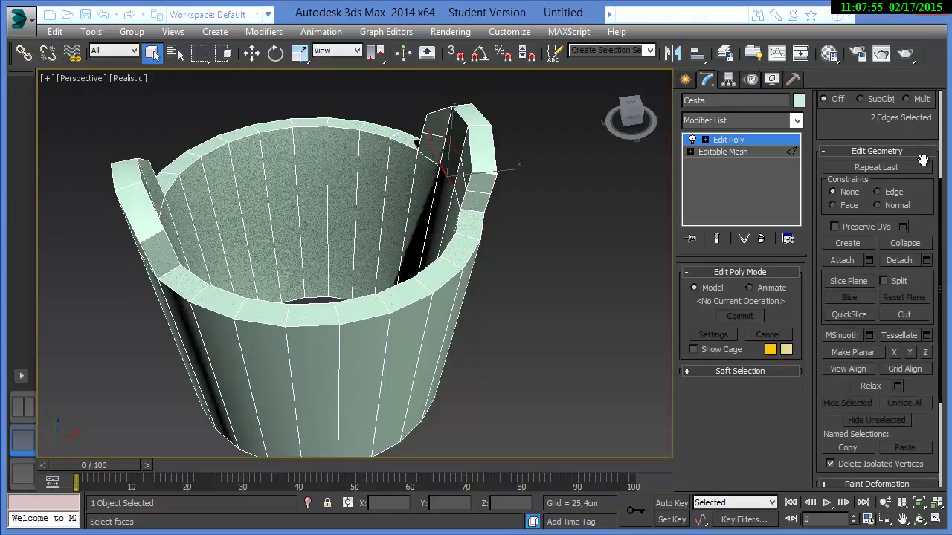
{"action": "left_click_drag", "start_coordinate": [922, 154], "coordinate": [922, 341]}
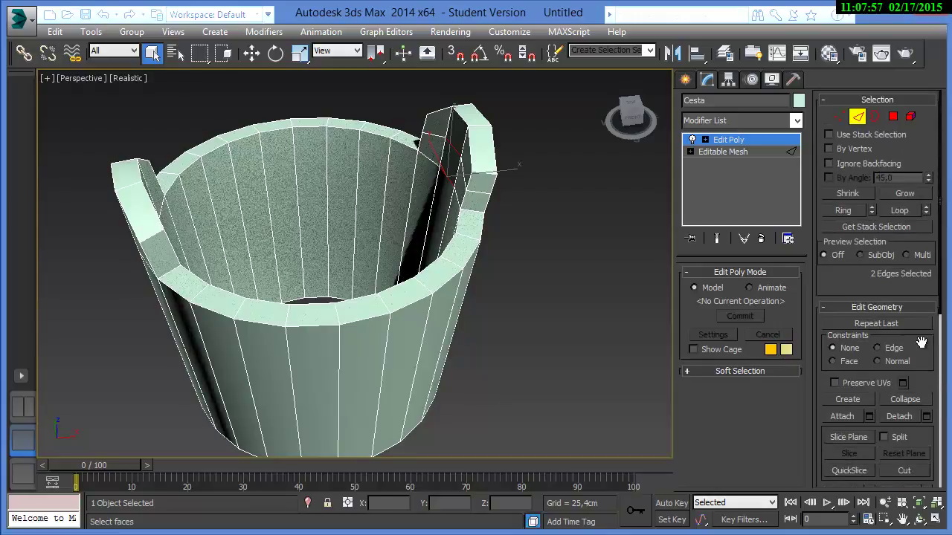
{"action": "left_click", "coordinate": [843, 211]}
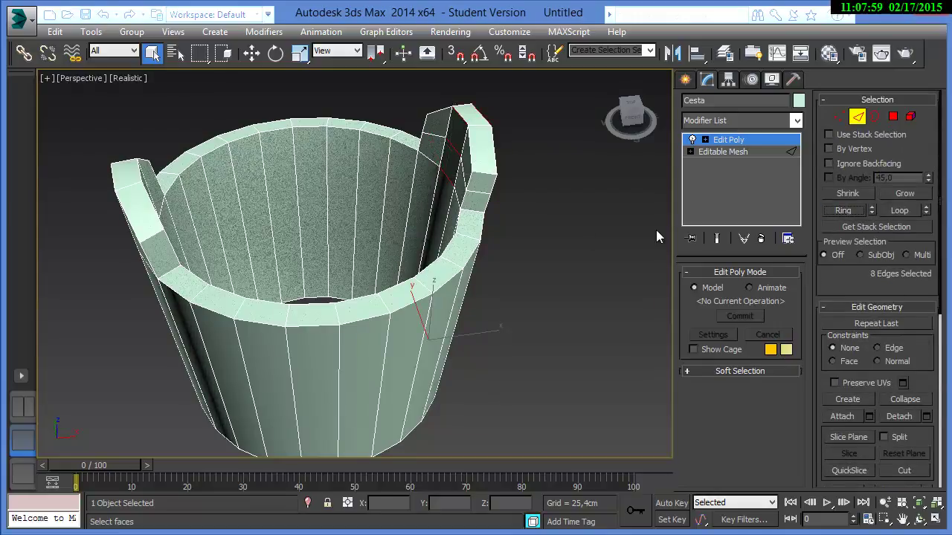
{"action": "middle_click_drag", "start_coordinate": [511, 235], "coordinate": [518, 293], "text": "alt"}
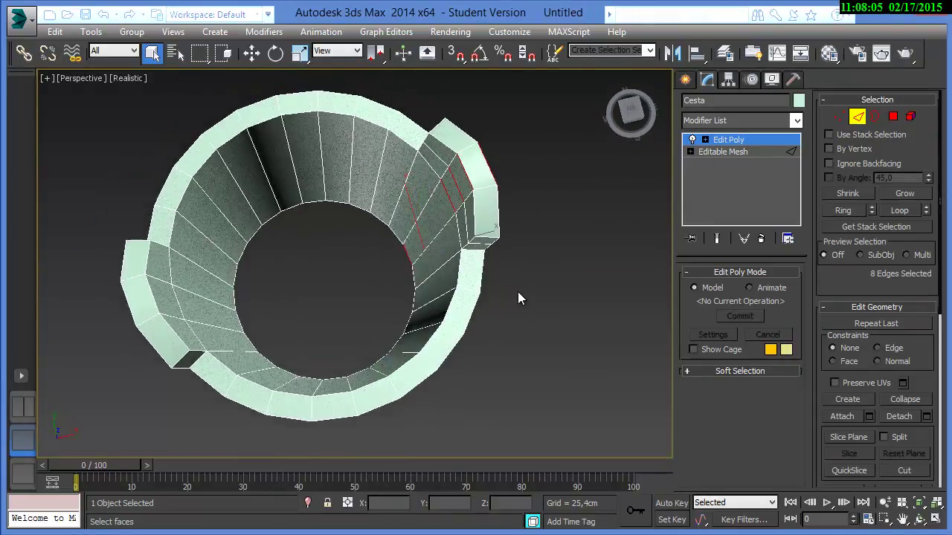
{"action": "left_click_drag", "start_coordinate": [867, 418], "coordinate": [874, 77]}
{"action": "left_click", "coordinate": [905, 438]}
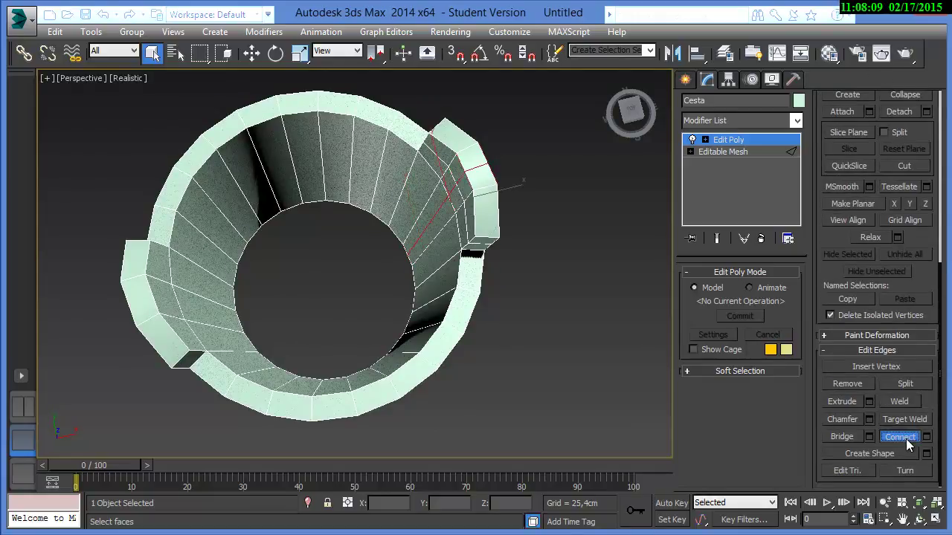
- Select the four edges forming a cross on the raised tab's inner face and connect them into a diamond
{"action": "middle_click_drag", "start_coordinate": [492, 337], "coordinate": [350, 267], "text": "alt"}
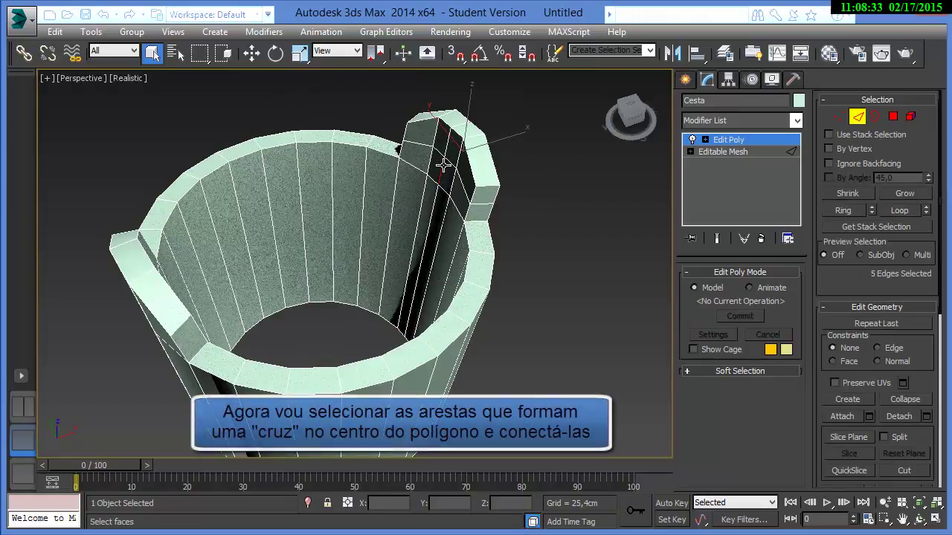
{"action": "left_click", "coordinate": [444, 155], "text": "ctrl"}
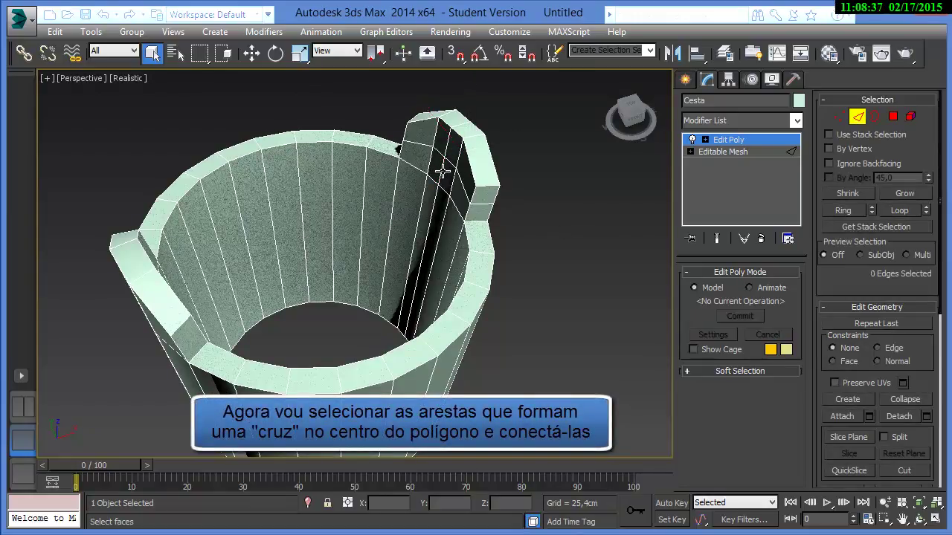
{"action": "left_click", "coordinate": [441, 171]}
{"action": "left_click", "coordinate": [435, 154], "text": "ctrl"}
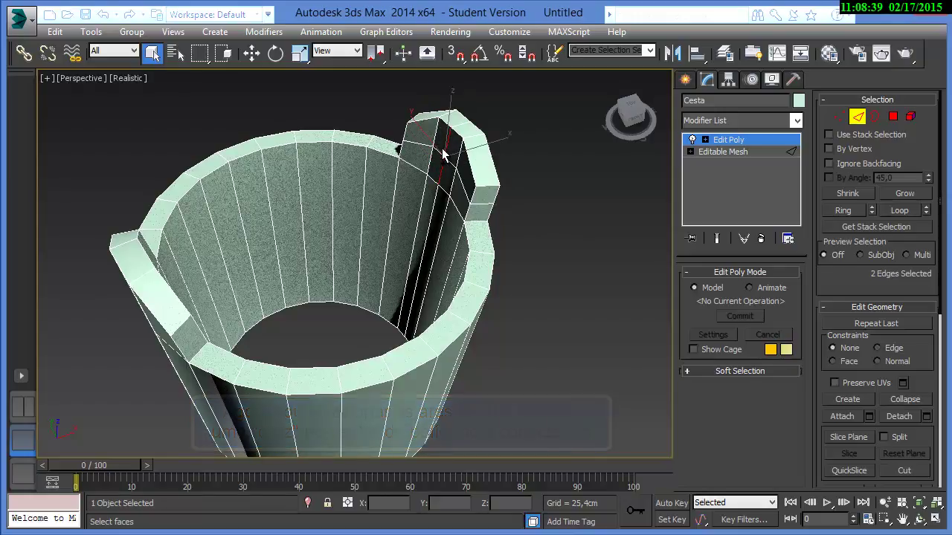
{"action": "left_click", "coordinate": [450, 162], "text": "ctrl"}
{"action": "left_click", "coordinate": [456, 171], "text": "ctrl"}
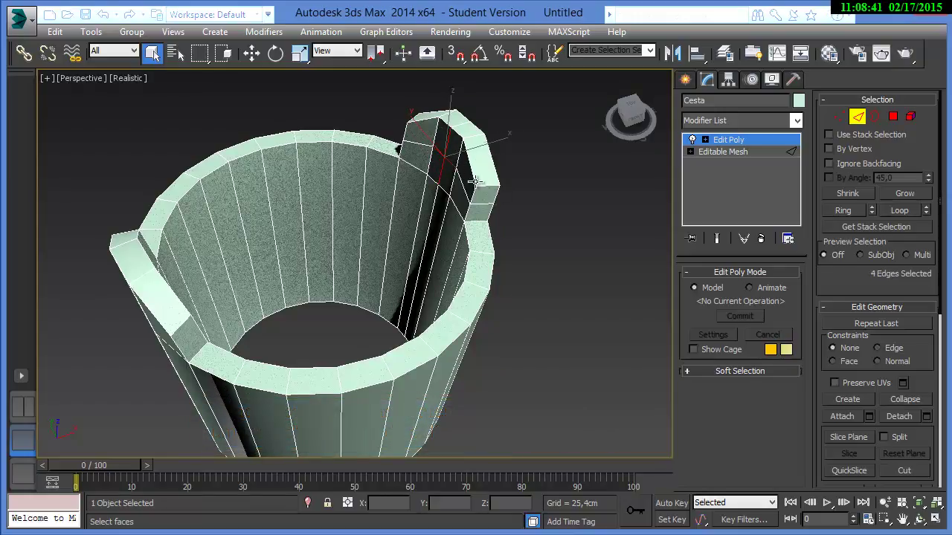
{"action": "mouse_move", "coordinate": [507, 247]}
{"action": "middle_mouse_down", "text": "alt"}
{"action": "mouse_move", "coordinate": [347, 221]}
{"action": "mouse_move", "coordinate": [410, 265]}
{"action": "mouse_move", "coordinate": [512, 249]}
{"action": "middle_mouse_up", "text": "alt"}
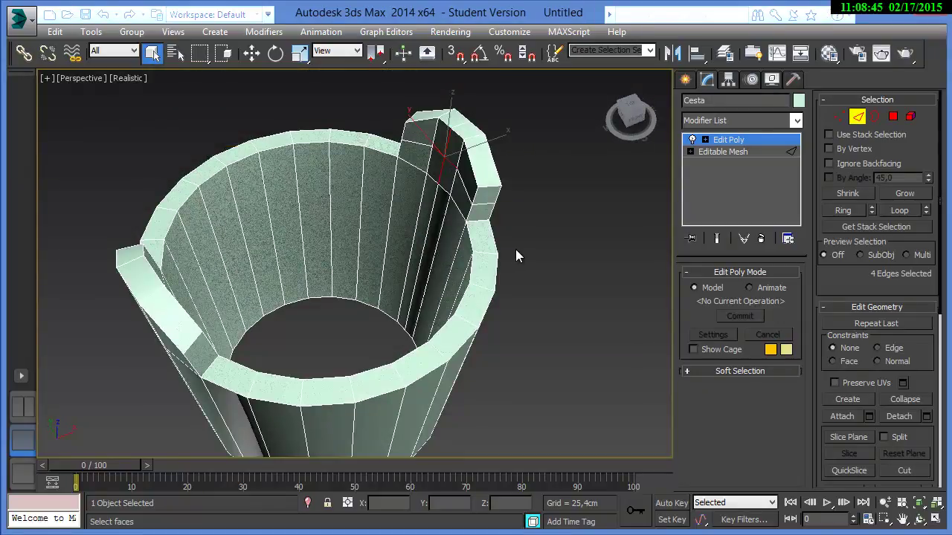
{"action": "scroll", "coordinate": [915, 424], "scroll_direction": "down", "scroll_amount": 5}
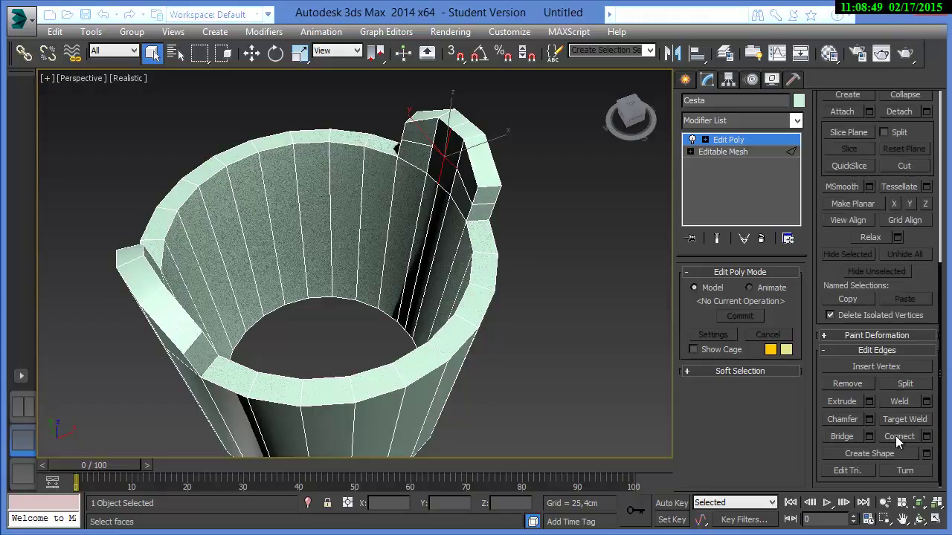
{"action": "left_click", "coordinate": [899, 438]}
{"action": "left_click", "coordinate": [398, 199]}
- Select the four edges forming a cross on the same tab's outer face and connect them into a matching diamond
{"action": "scroll", "coordinate": [399, 198], "scroll_direction": "up", "scroll_amount": 3}
{"action": "scroll", "coordinate": [395, 242], "scroll_direction": "up", "scroll_amount": 4}
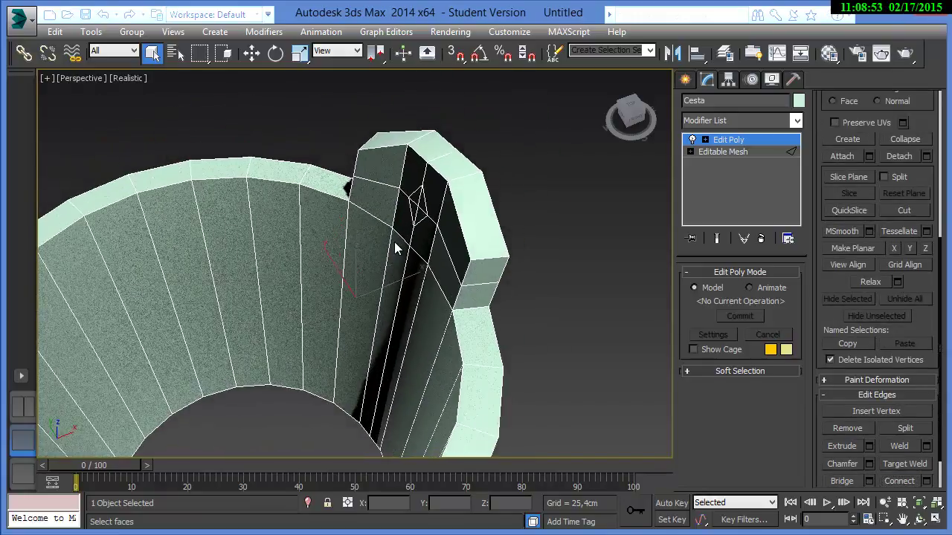
{"action": "middle_click_drag", "start_coordinate": [515, 264], "coordinate": [376, 260], "text": "alt"}
{"action": "left_click", "coordinate": [254, 164]}
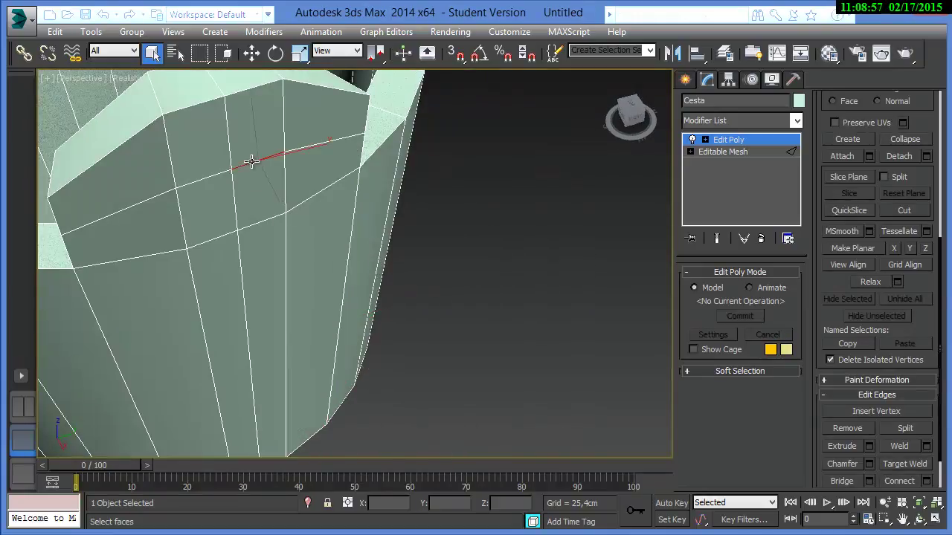
{"action": "left_click", "coordinate": [247, 222]}
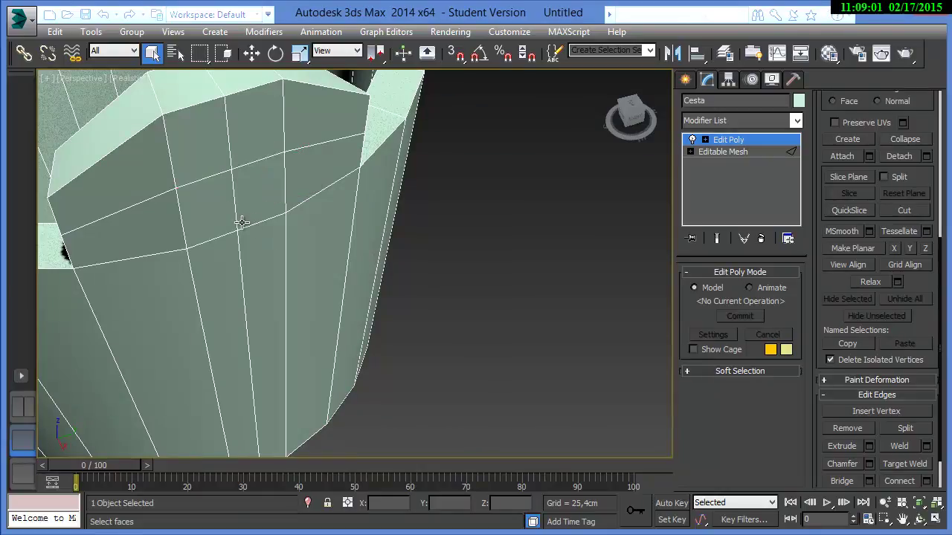
{"action": "left_click", "coordinate": [237, 218]}
{"action": "left_click", "coordinate": [202, 182], "text": "ctrl"}
{"action": "left_click", "coordinate": [230, 151], "text": "ctrl"}
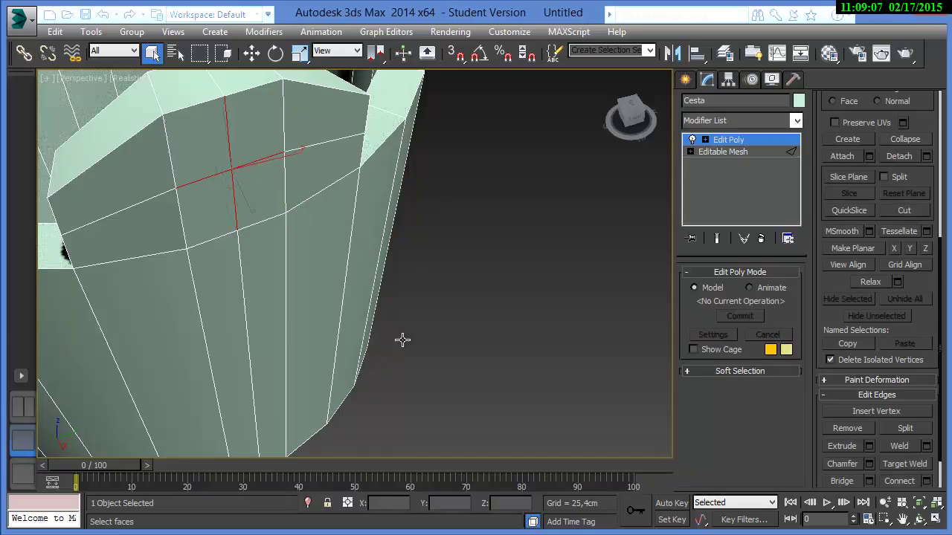
{"action": "left_click", "coordinate": [894, 481]}
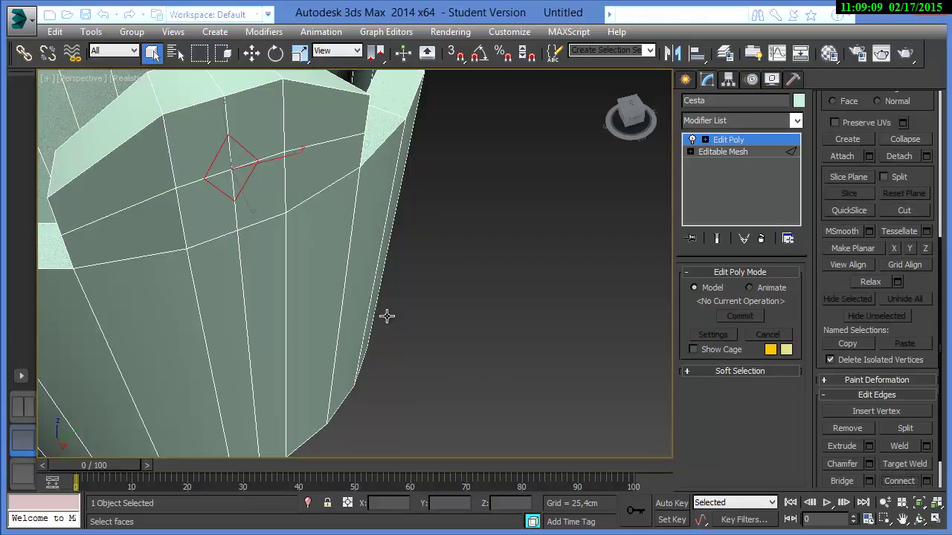
{"action": "left_click", "coordinate": [402, 293]}
- Turn on 2D snapping with only the Vertex and Midpoint snap types enabled
{"action": "middle_click_drag", "start_coordinate": [276, 264], "coordinate": [364, 216], "text": "alt"}
{"action": "scroll", "coordinate": [360, 247], "scroll_direction": "down", "scroll_amount": 5}
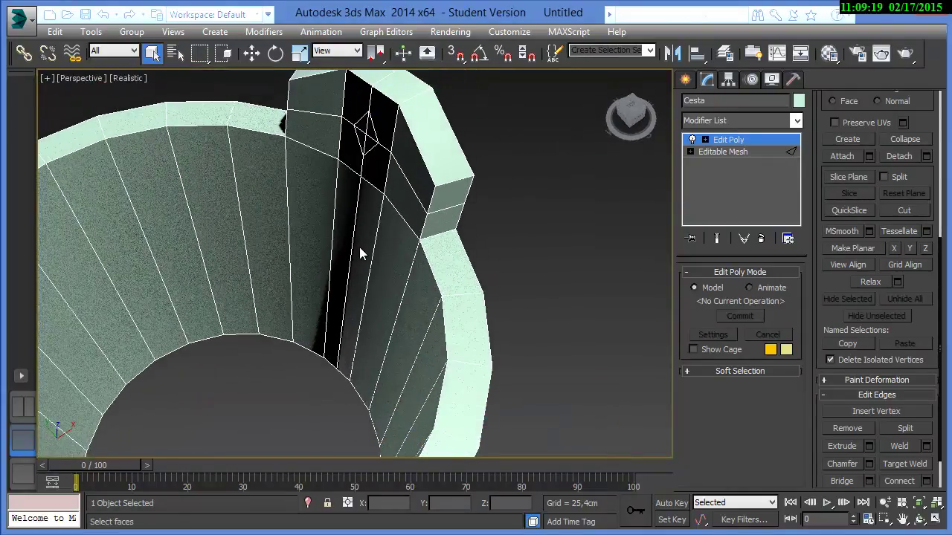
{"action": "middle_click_drag", "start_coordinate": [233, 315], "coordinate": [223, 294], "text": "alt"}
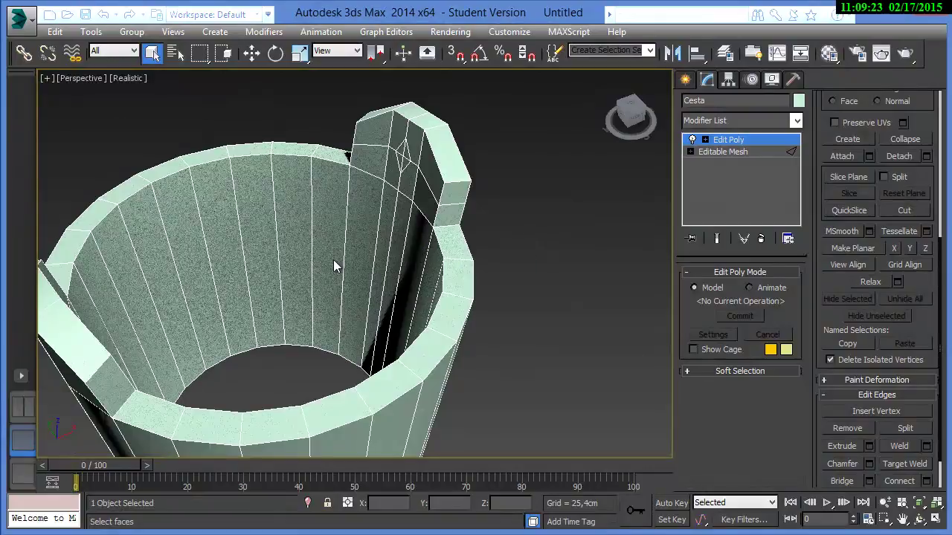
{"action": "scroll", "coordinate": [387, 175], "scroll_direction": "up", "scroll_amount": 3}
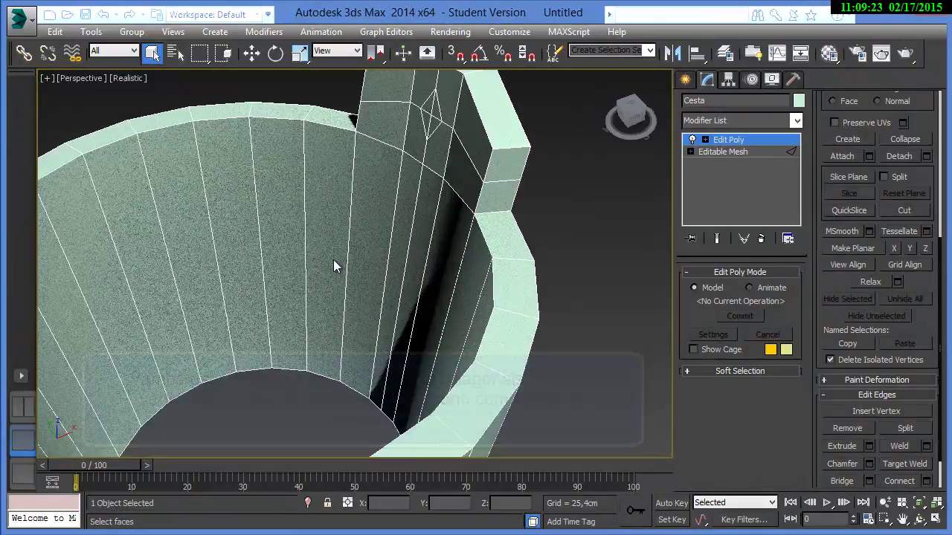
{"action": "scroll", "coordinate": [352, 202], "scroll_direction": "down", "scroll_amount": 1}
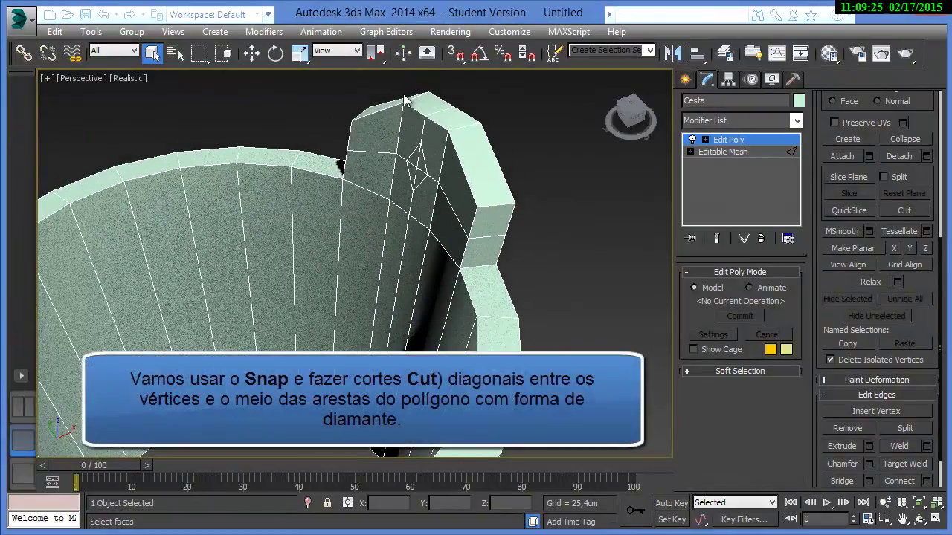
{"action": "left_click", "coordinate": [455, 56]}
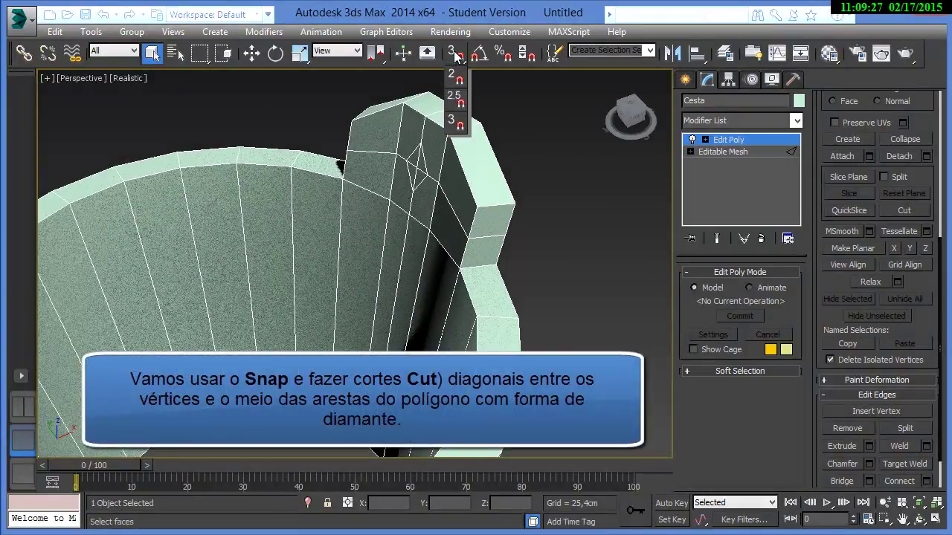
{"action": "left_click_drag", "start_coordinate": [456, 58], "coordinate": [455, 76]}
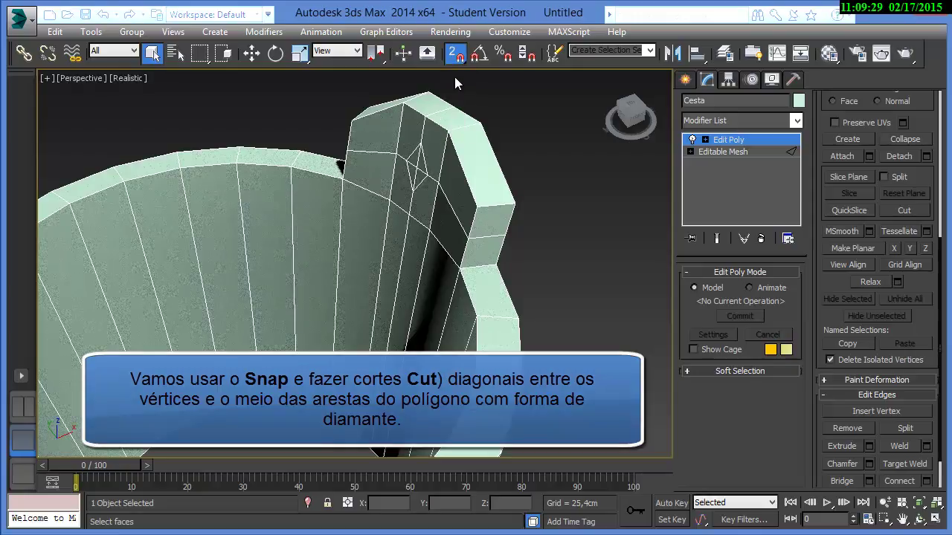
{"action": "middle_click_drag", "start_coordinate": [428, 151], "coordinate": [391, 218]}
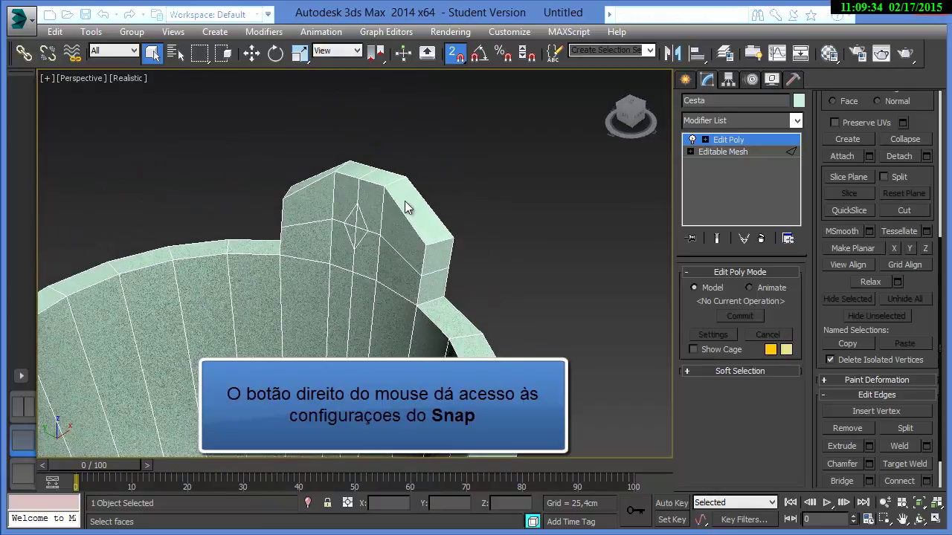
{"action": "right_click", "coordinate": [456, 53]}
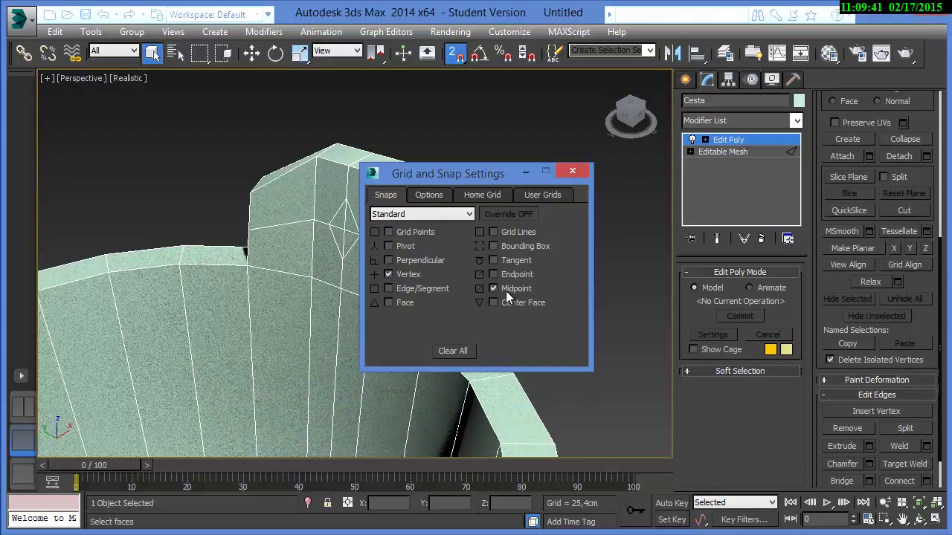
{"action": "left_click", "coordinate": [575, 171]}
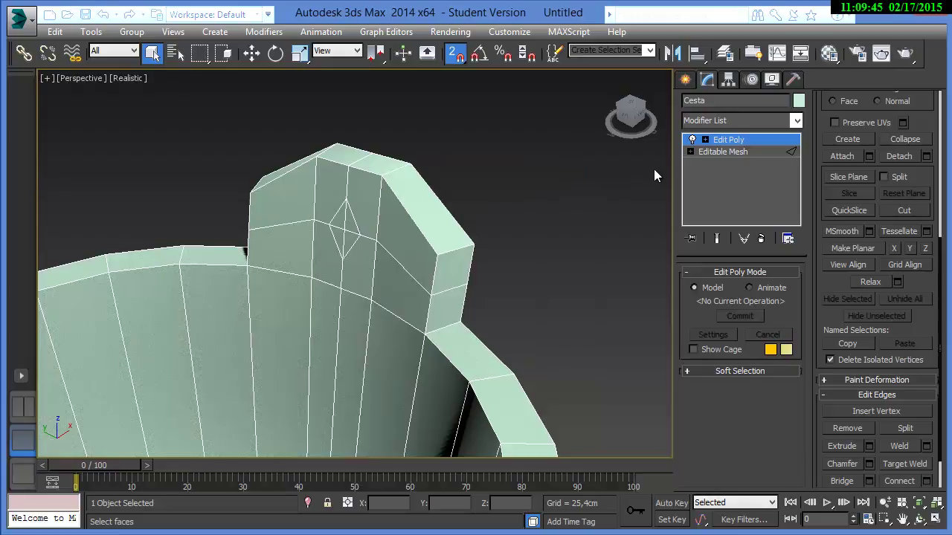
- Enable Ignore Backfacing for the edge selection
{"action": "left_click", "coordinate": [901, 212]}
{"action": "left_click_drag", "start_coordinate": [929, 177], "coordinate": [896, 503]}
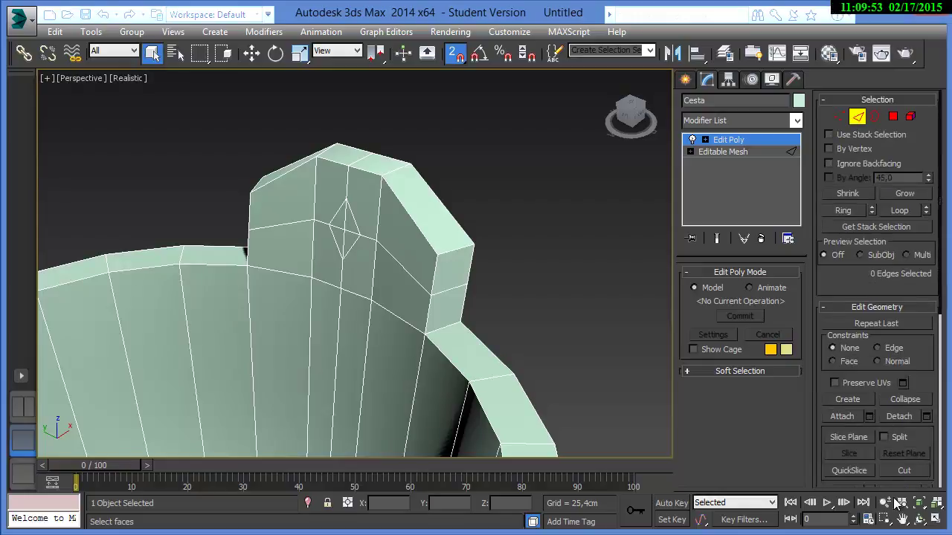
{"action": "left_click", "coordinate": [848, 163]}
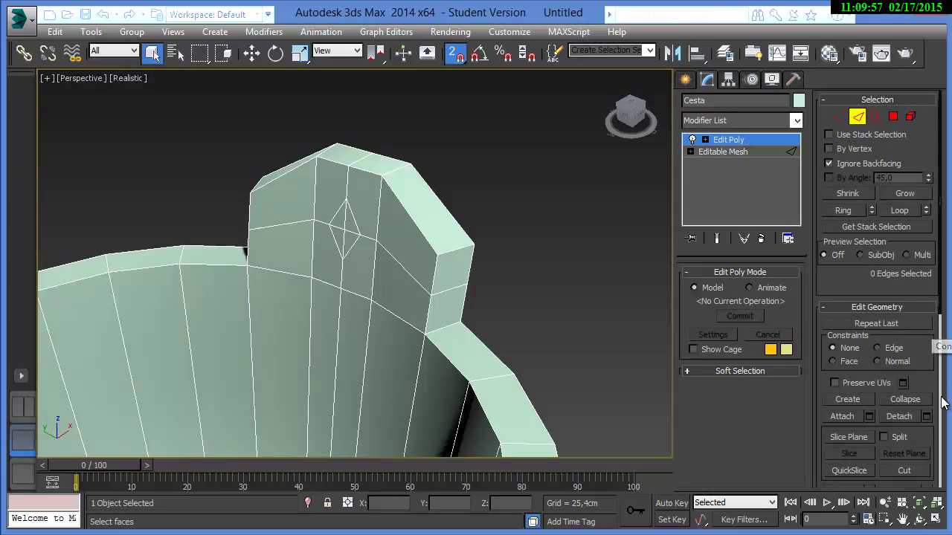
{"action": "left_click_drag", "start_coordinate": [930, 388], "coordinate": [893, 165]}
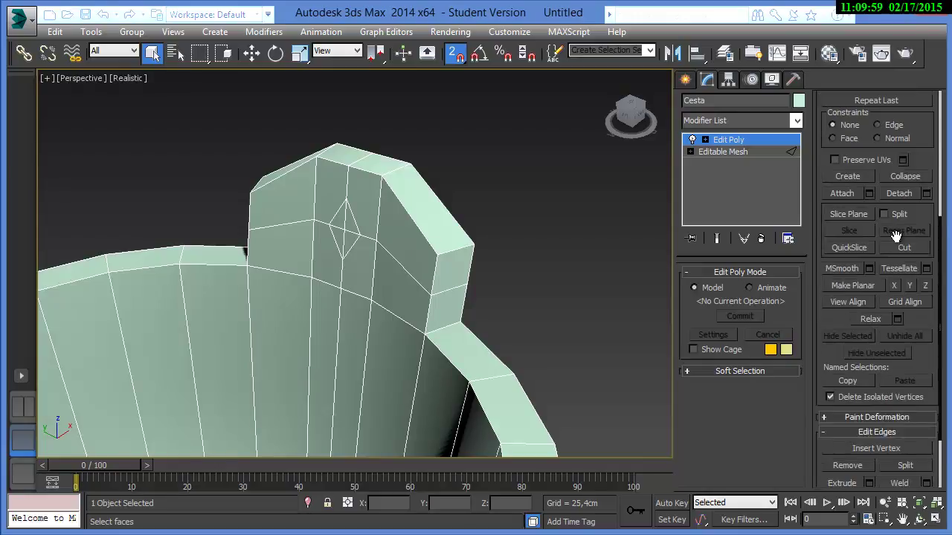
- Cut two diagonals on the tab's inner face, from the middle polygons' upper corners to the midpoints of the diamond's upper edges
{"action": "left_click", "coordinate": [903, 252]}
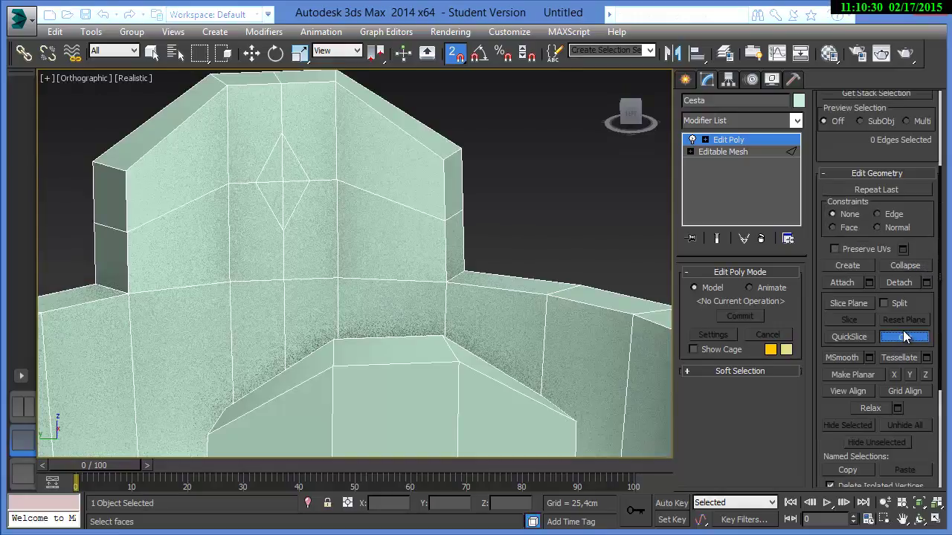
{"action": "left_click_drag", "start_coordinate": [924, 156], "coordinate": [912, 458]}
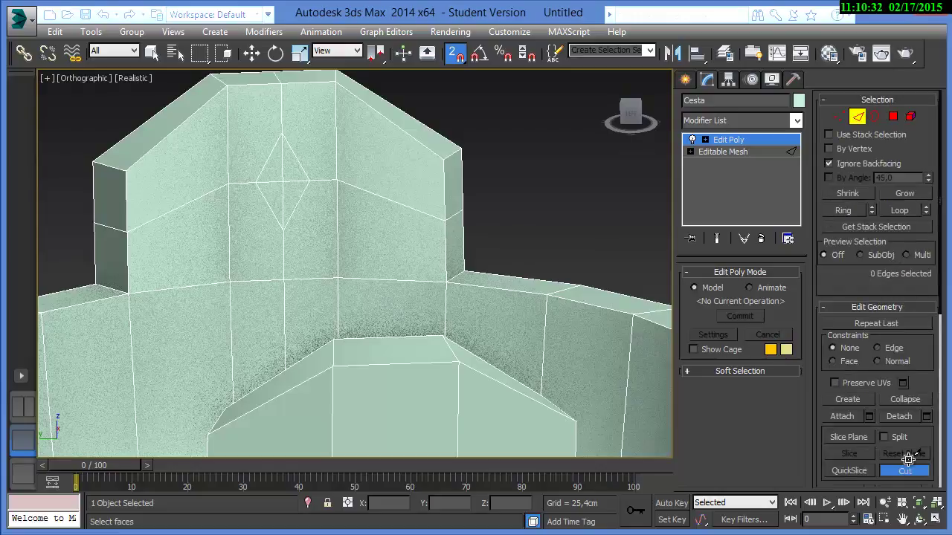
{"action": "left_click", "coordinate": [229, 86]}
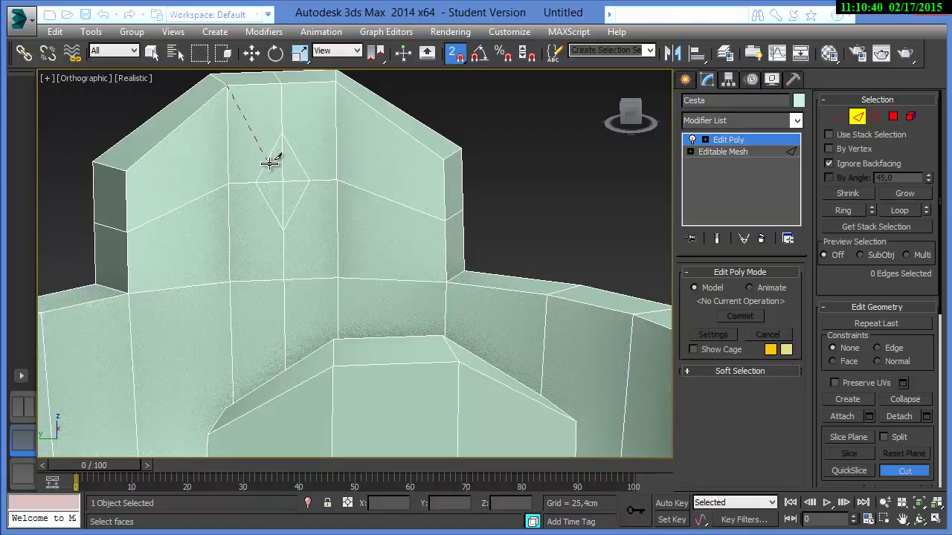
{"action": "left_click", "coordinate": [267, 159]}
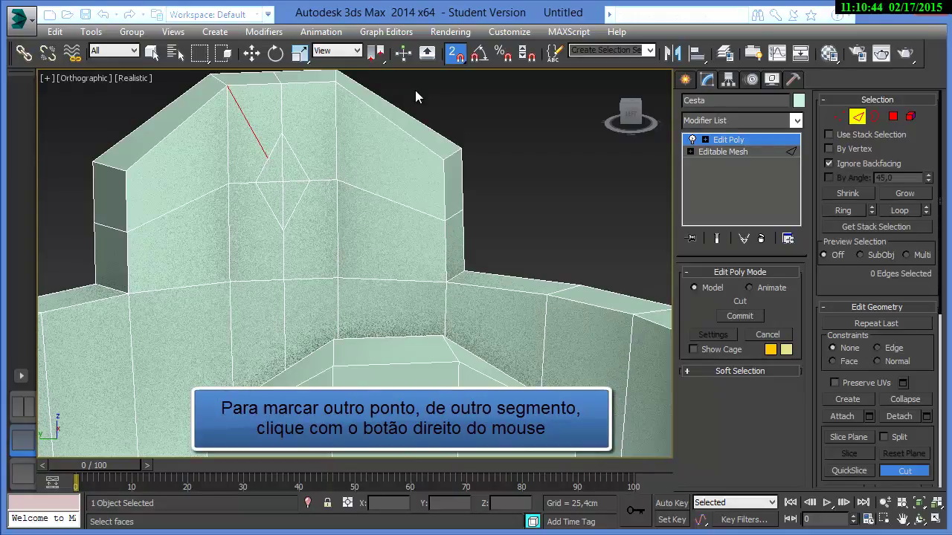
{"action": "left_click", "coordinate": [333, 84]}
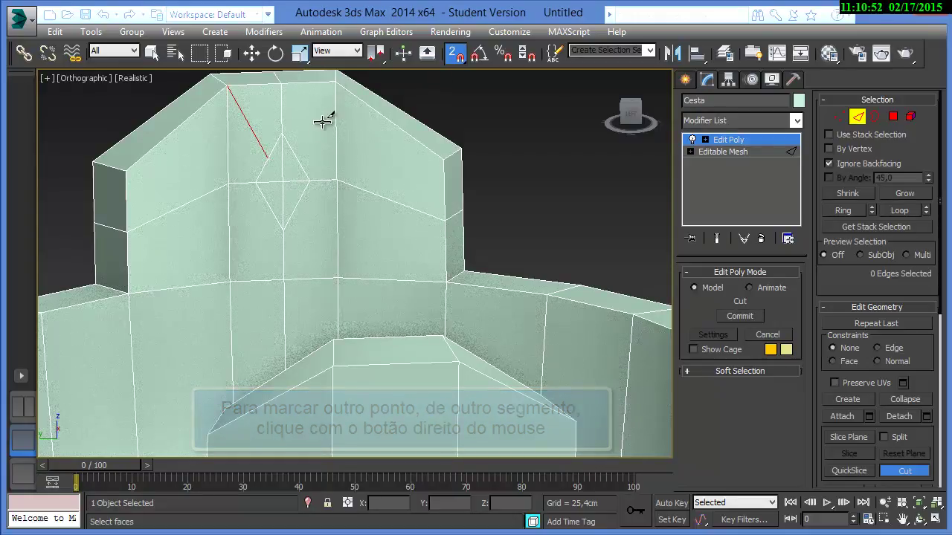
{"action": "left_click", "coordinate": [296, 156]}
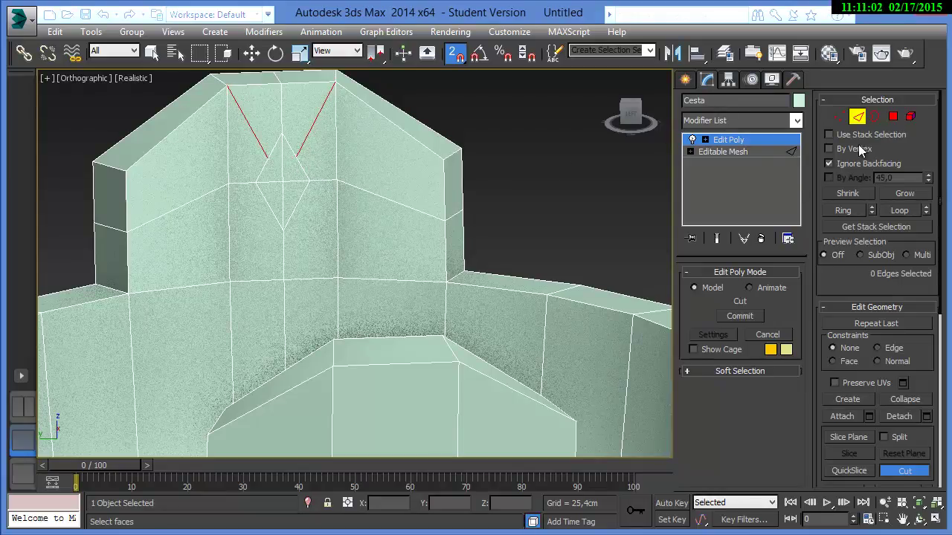
{"action": "left_click", "coordinate": [903, 473]}
- Check the two new diagonals and the diamond's split upper edges by selecting them one at a time
{"action": "left_click", "coordinate": [290, 149]}
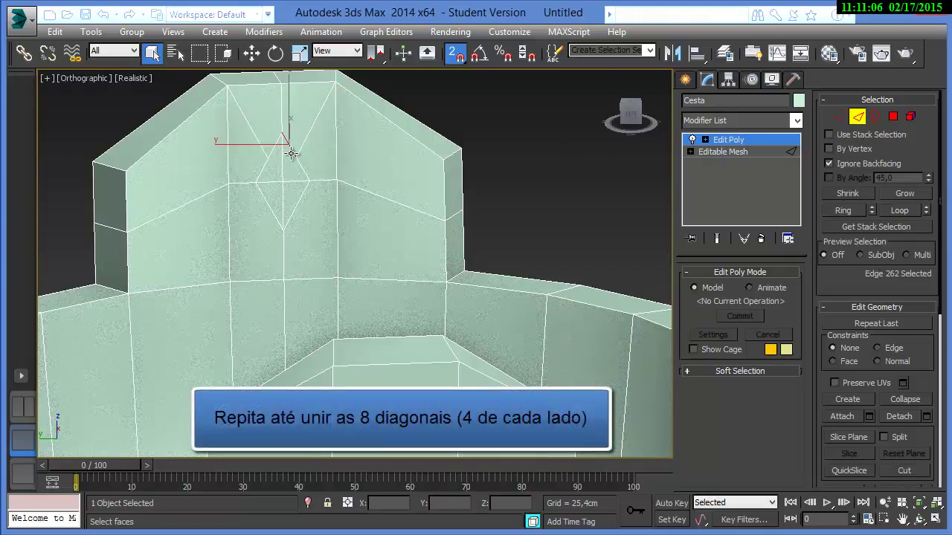
{"action": "left_click", "coordinate": [305, 143]}
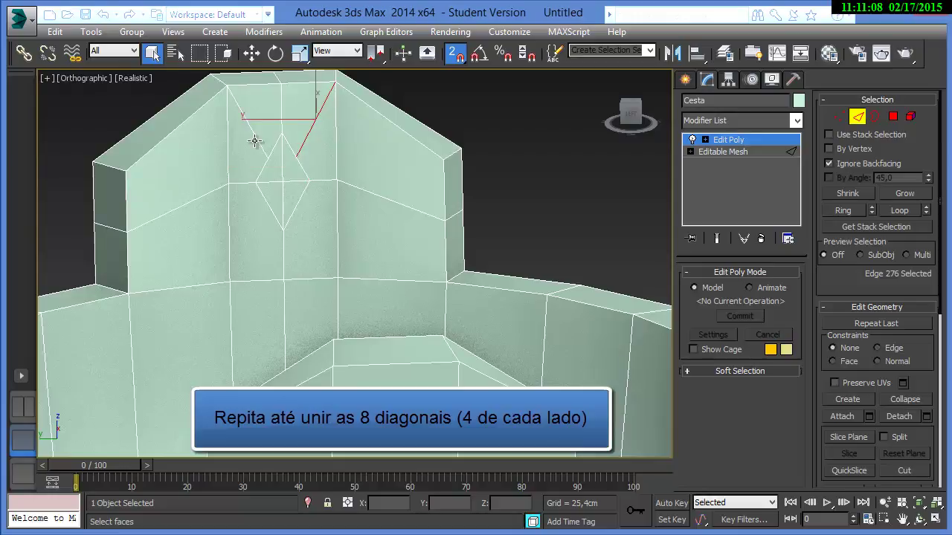
{"action": "left_click", "coordinate": [256, 135]}
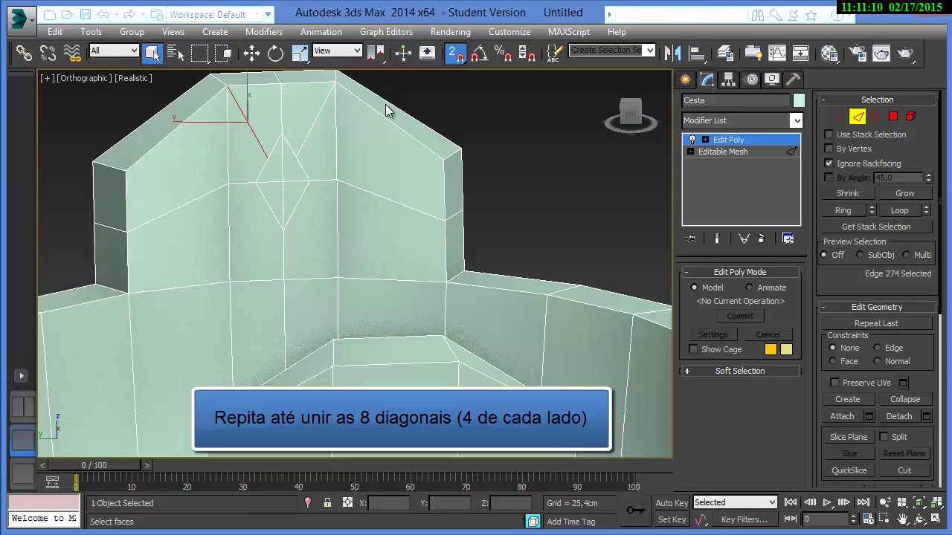
{"action": "left_click", "coordinate": [272, 151]}
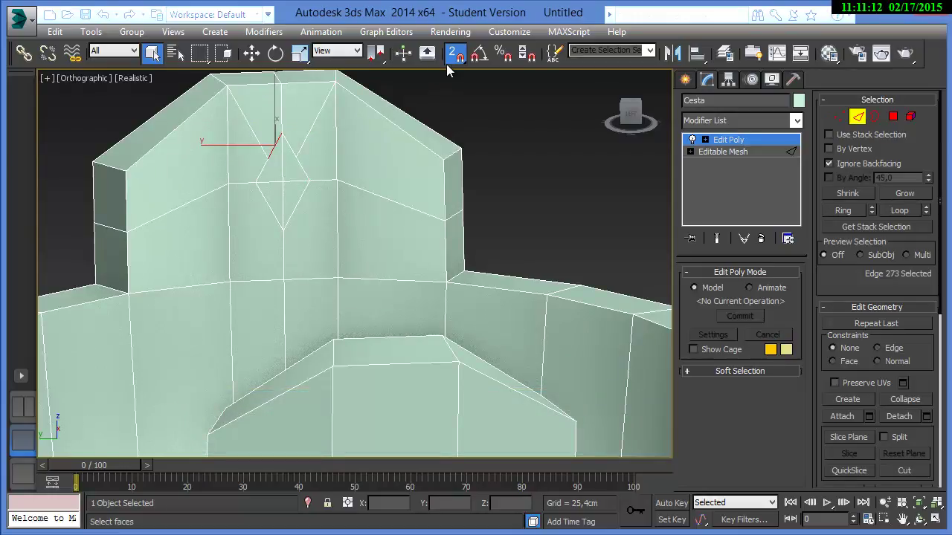
- Cut two diagonals on the tab's inner face, from the middle polygons' lower corners to the midpoints of the diamond's lower edges
{"action": "key", "text": "alt+c"}
{"action": "left_click", "coordinate": [338, 278]}
{"action": "left_click", "coordinate": [297, 206]}
{"action": "left_click", "coordinate": [230, 280]}
{"action": "left_click", "coordinate": [272, 213]}
- Cut four diagonals on the tab's outer face, from the middle polygons' outer corners to the midpoints of the diamond's edges
{"action": "middle_click_drag", "start_coordinate": [341, 260], "coordinate": [255, 230], "text": "alt"}
{"action": "left_click", "coordinate": [293, 230]}
{"action": "left_click", "coordinate": [338, 124]}
{"action": "left_click", "coordinate": [213, 128]}
{"action": "left_click", "coordinate": [257, 194]}
{"action": "right_click", "coordinate": [435, 299]}
{"action": "middle_click_drag", "start_coordinate": [435, 299], "coordinate": [521, 245], "text": "alt"}
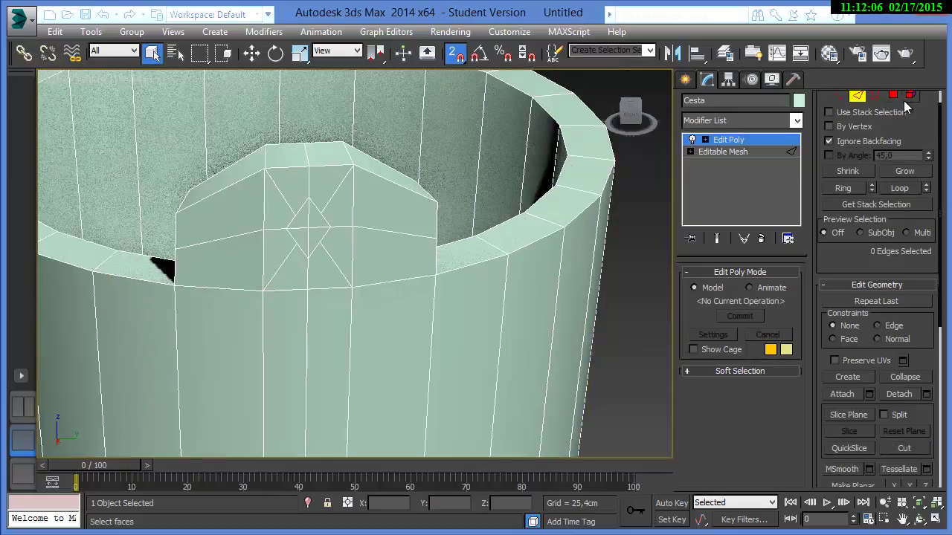
{"action": "scroll", "coordinate": [938, 97], "scroll_direction": "up", "scroll_amount": 1}
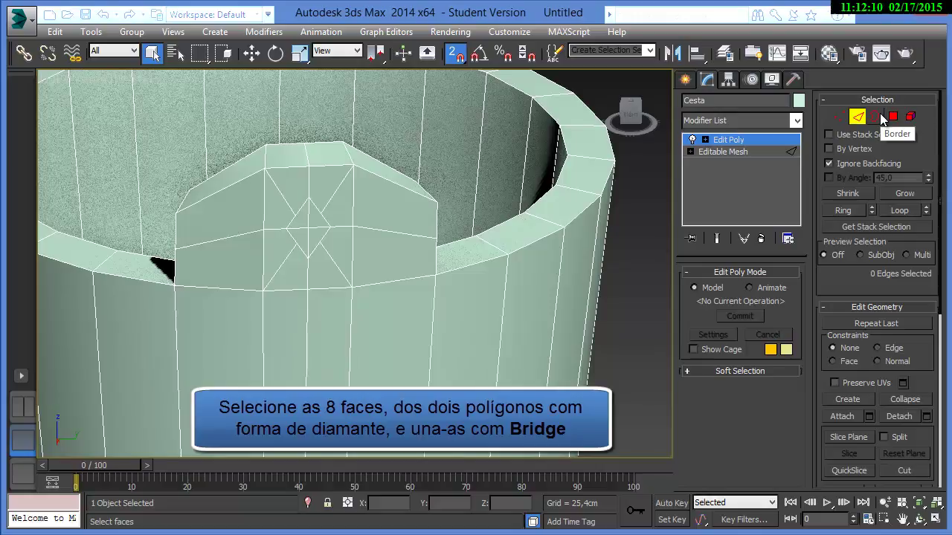
- Select the four diamond polygons on both the outer and inner faces of the tab and bridge them into a through hole
{"action": "left_click", "coordinate": [894, 116]}
{"action": "left_click", "coordinate": [318, 219]}
{"action": "left_click", "coordinate": [313, 235], "text": "ctrl"}
{"action": "left_click", "coordinate": [303, 239], "text": "ctrl"}
{"action": "left_click", "coordinate": [300, 219], "text": "ctrl"}
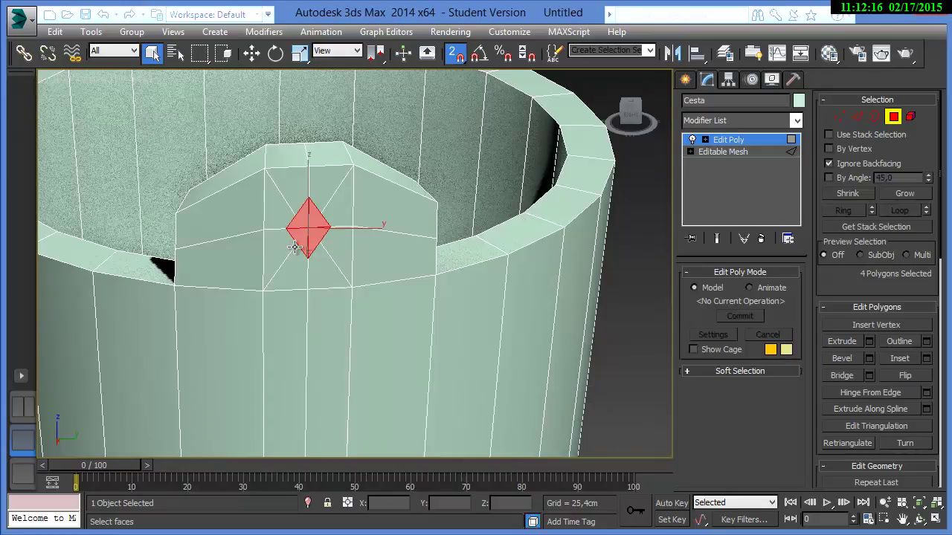
{"action": "mouse_move", "coordinate": [295, 247]}
{"action": "middle_mouse_down", "text": "alt"}
{"action": "mouse_move", "coordinate": [365, 264]}
{"action": "mouse_move", "coordinate": [457, 244]}
{"action": "mouse_move", "coordinate": [497, 251]}
{"action": "mouse_move", "coordinate": [304, 240]}
{"action": "middle_mouse_up", "text": "alt"}
{"action": "left_click", "coordinate": [288, 227], "text": "ctrl"}
{"action": "left_click", "coordinate": [286, 250], "text": "ctrl"}
{"action": "middle_click_drag", "start_coordinate": [330, 272], "coordinate": [365, 276], "text": "alt"}
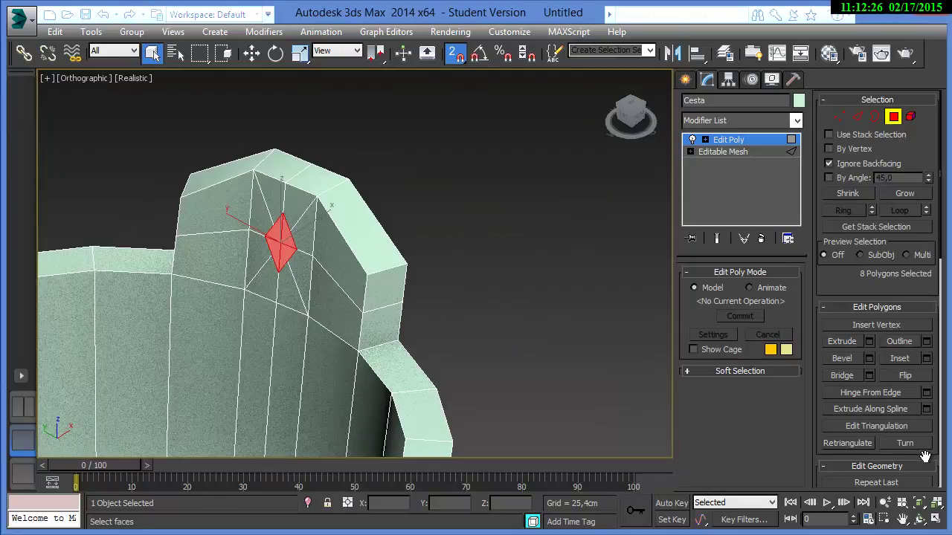
{"action": "left_click_drag", "start_coordinate": [922, 452], "coordinate": [922, 414]}
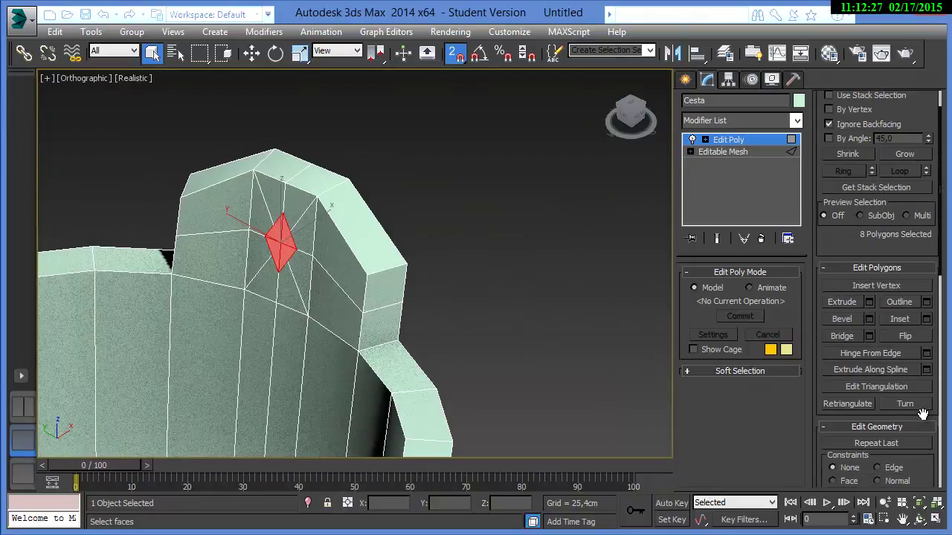
{"action": "left_click", "coordinate": [838, 337]}
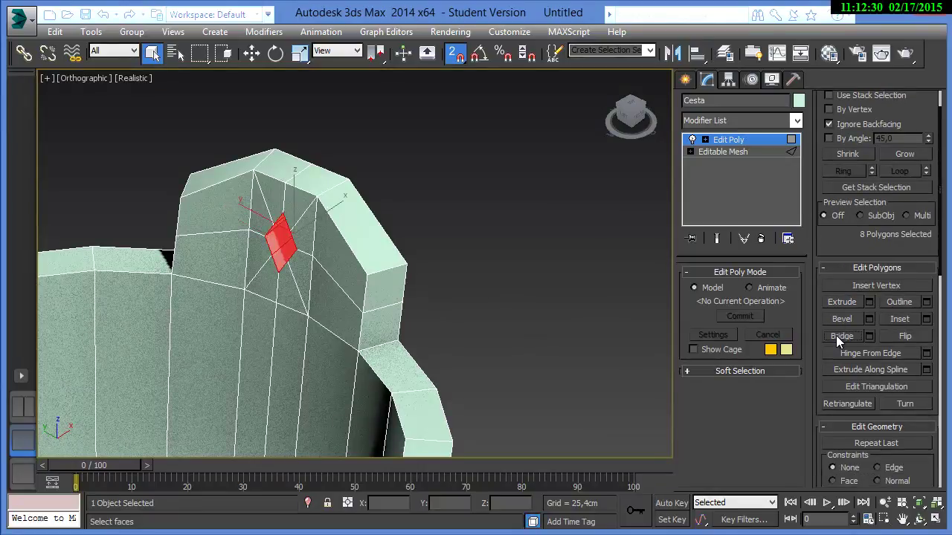
- Switch to vertex editing on the basket and turn off Ignore Backfacing for work on the tab's hole
{"action": "middle_click_drag", "start_coordinate": [328, 305], "coordinate": [411, 257], "text": "alt"}
{"action": "scroll", "coordinate": [410, 257], "scroll_direction": "down", "scroll_amount": 2}
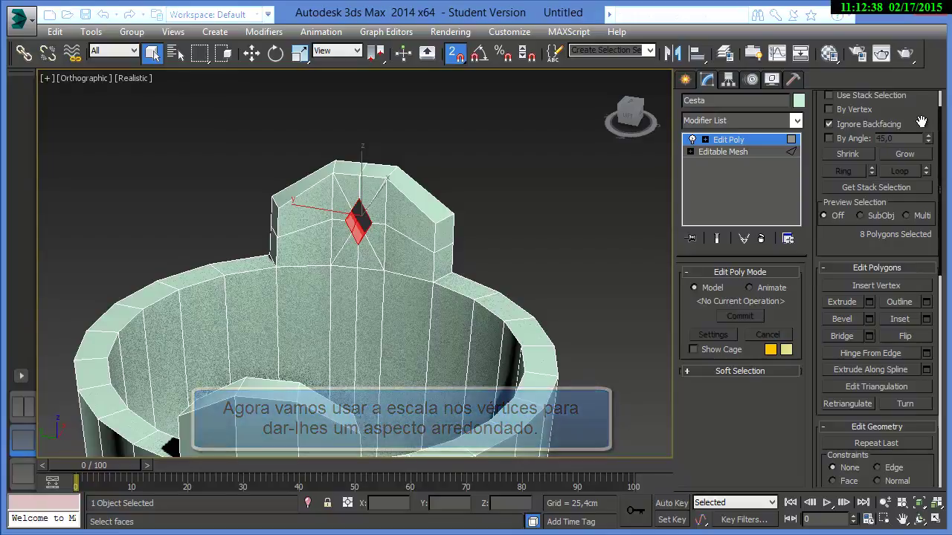
{"action": "left_click_drag", "start_coordinate": [921, 122], "coordinate": [922, 307]}
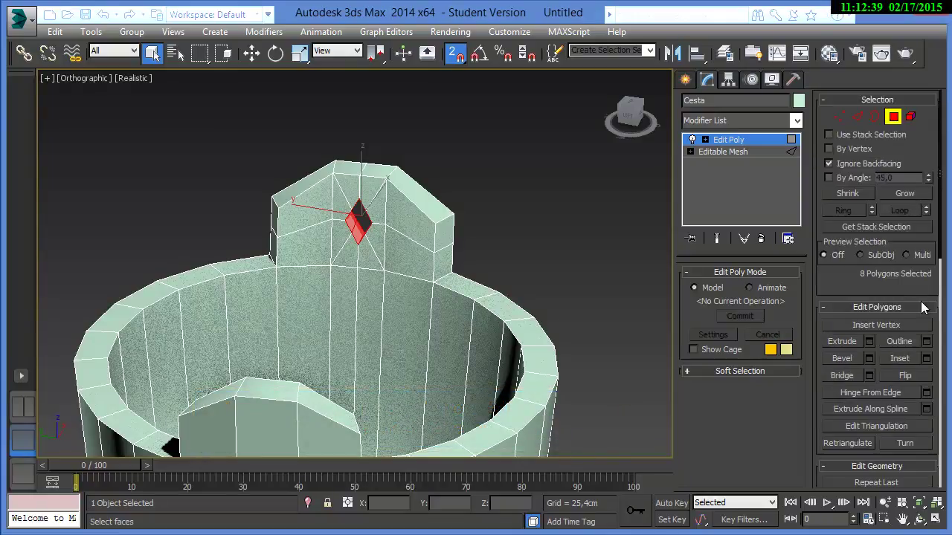
{"action": "left_click", "coordinate": [840, 117]}
{"action": "middle_click_drag", "start_coordinate": [412, 222], "coordinate": [426, 212], "text": "alt"}
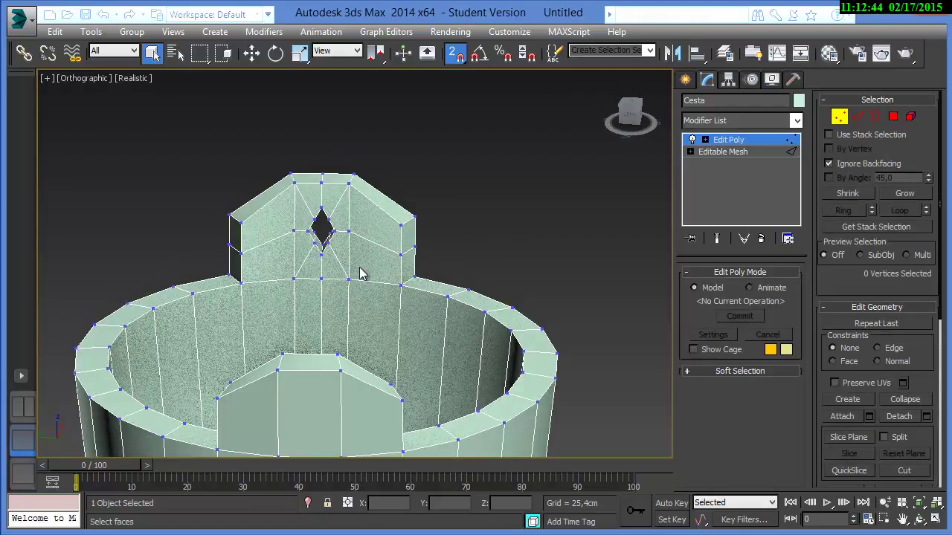
{"action": "scroll", "coordinate": [360, 274], "scroll_direction": "up", "scroll_amount": 4}
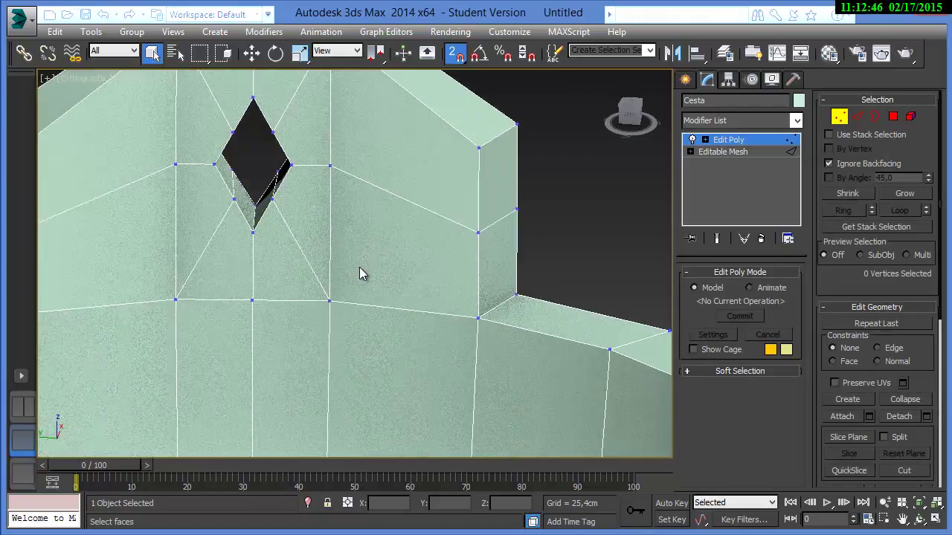
{"action": "middle_click_drag", "start_coordinate": [360, 273], "coordinate": [304, 221]}
{"action": "middle_click_drag", "start_coordinate": [319, 176], "coordinate": [415, 270]}
{"action": "scroll", "coordinate": [415, 271], "scroll_direction": "up", "scroll_amount": 1}
{"action": "scroll", "coordinate": [416, 270], "scroll_direction": "down", "scroll_amount": 5}
{"action": "scroll", "coordinate": [435, 255], "scroll_direction": "up", "scroll_amount": 5}
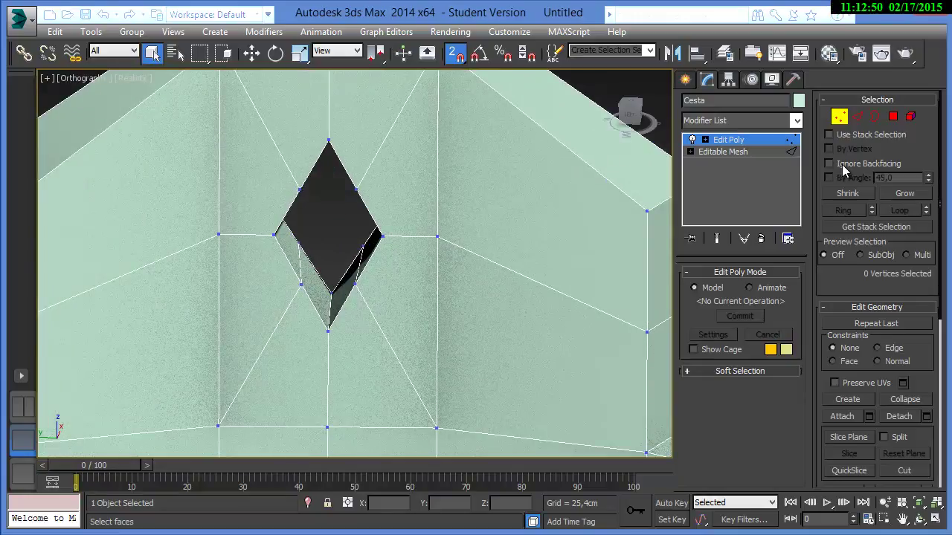
- Select the eight edge-midpoint vertices around the hole's two openings and scale them wider along Y and slightly shorter along Z
{"action": "left_click_drag", "start_coordinate": [321, 220], "coordinate": [293, 178]}
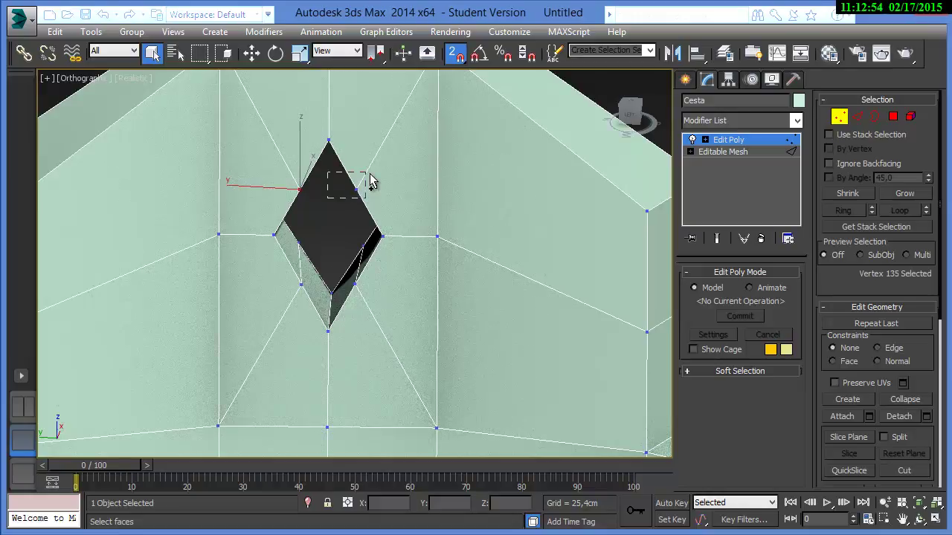
{"action": "left_click", "coordinate": [302, 284], "text": "ctrl"}
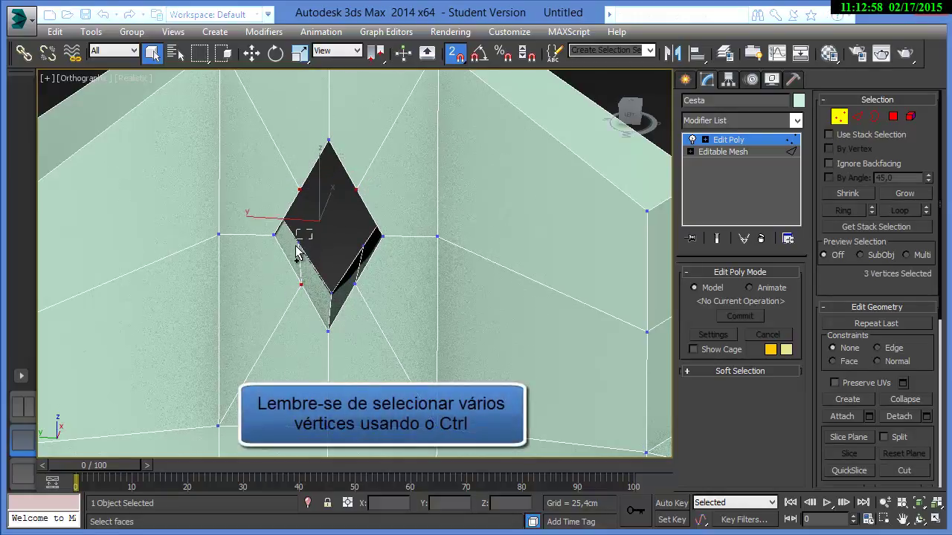
{"action": "left_click", "coordinate": [298, 242], "text": "ctrl"}
{"action": "left_click", "coordinate": [373, 307], "text": "ctrl"}
{"action": "scroll", "coordinate": [370, 275], "scroll_direction": "down", "scroll_amount": 4}
{"action": "middle_click_drag", "start_coordinate": [370, 275], "coordinate": [165, 257], "text": "alt"}
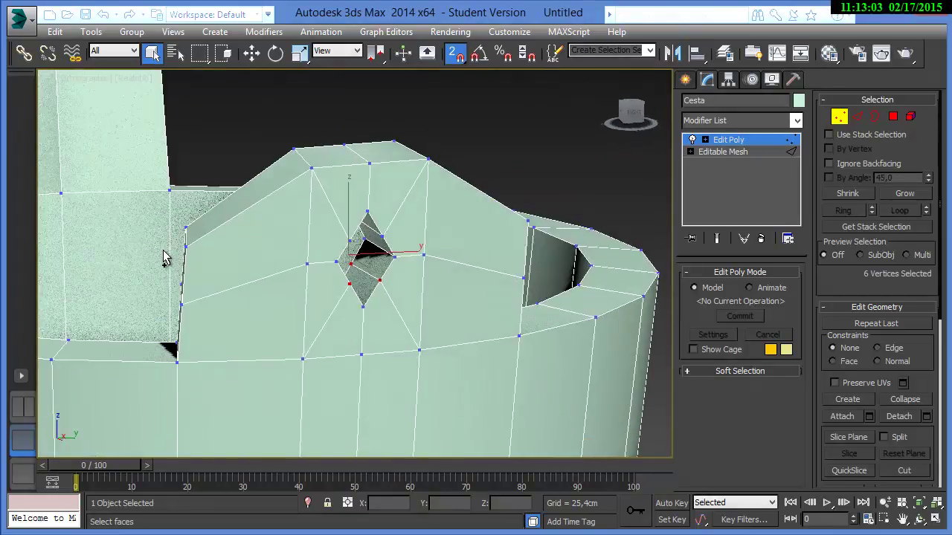
{"action": "left_click", "coordinate": [349, 241], "text": "ctrl"}
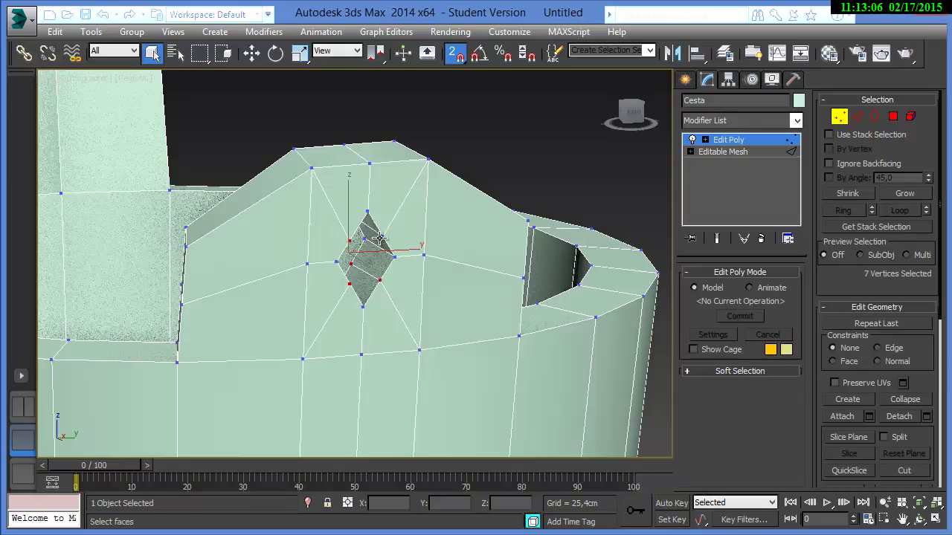
{"action": "left_click", "coordinate": [382, 237], "text": "ctrl"}
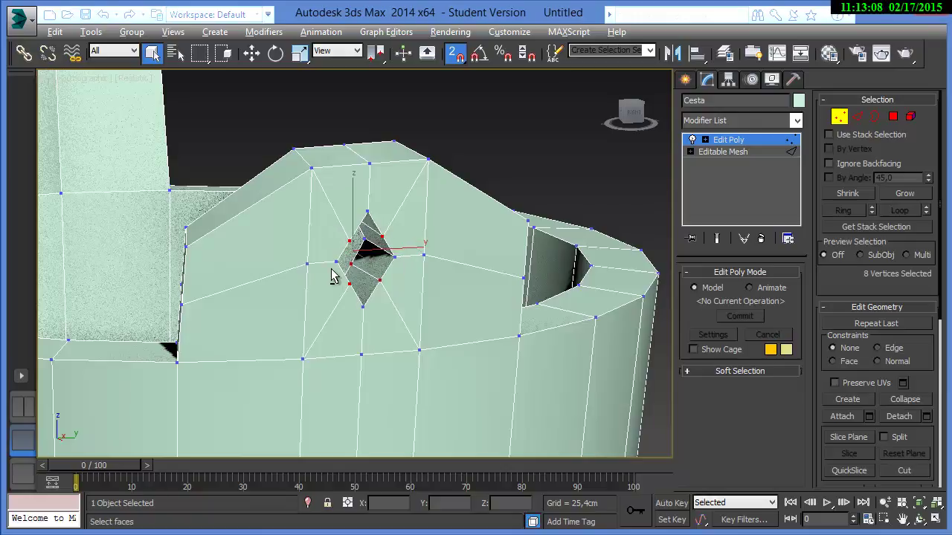
{"action": "middle_click_drag", "start_coordinate": [311, 247], "coordinate": [535, 241], "text": "alt"}
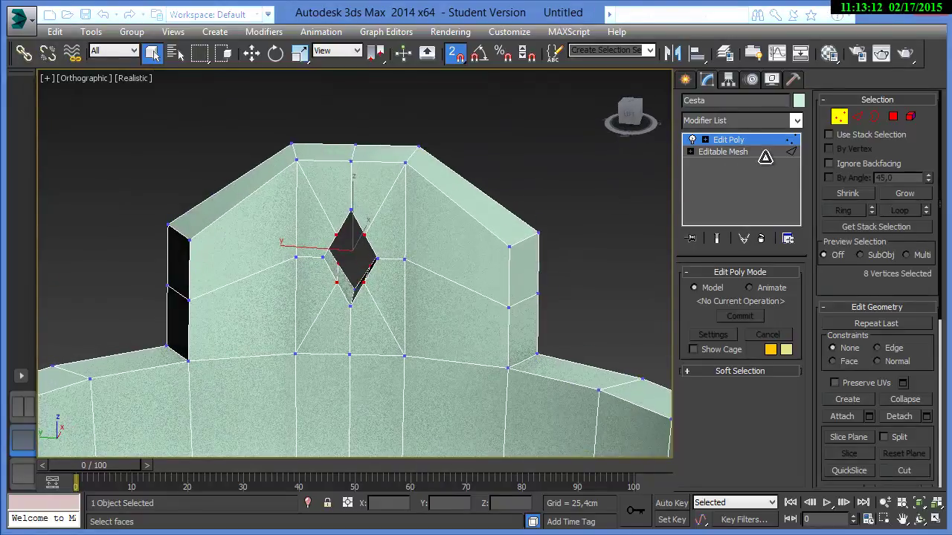
{"action": "left_click", "coordinate": [300, 53]}
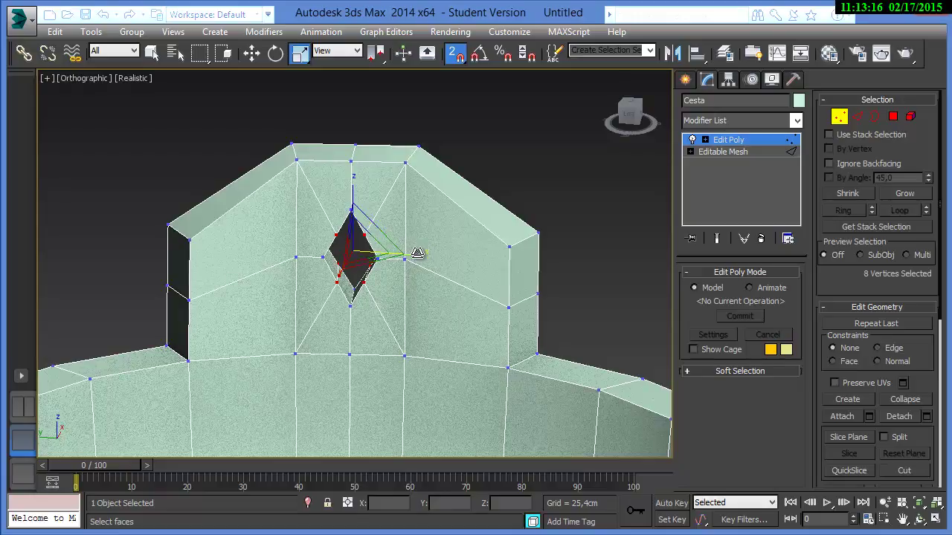
{"action": "left_click_drag", "start_coordinate": [418, 254], "coordinate": [439, 252]}
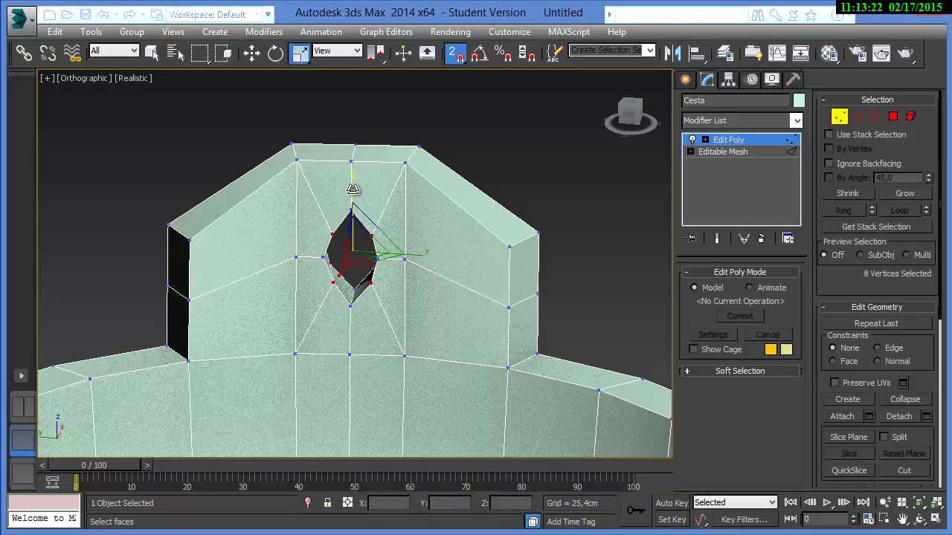
{"action": "left_click_drag", "start_coordinate": [352, 189], "coordinate": [355, 198]}
{"action": "left_click", "coordinate": [451, 126]}
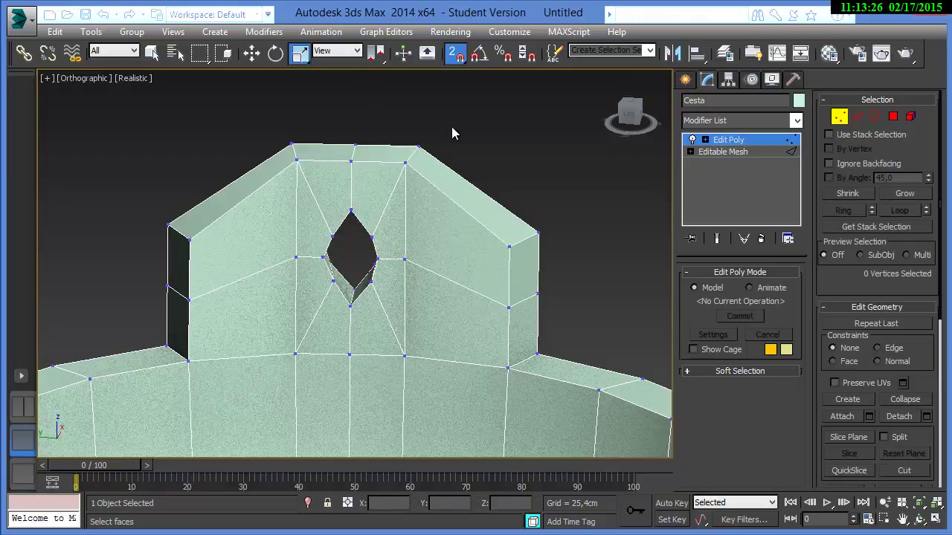
- Select the top and bottom vertices of the hole on both tab faces and scale them closer together along Z
{"action": "left_click", "coordinate": [350, 211]}
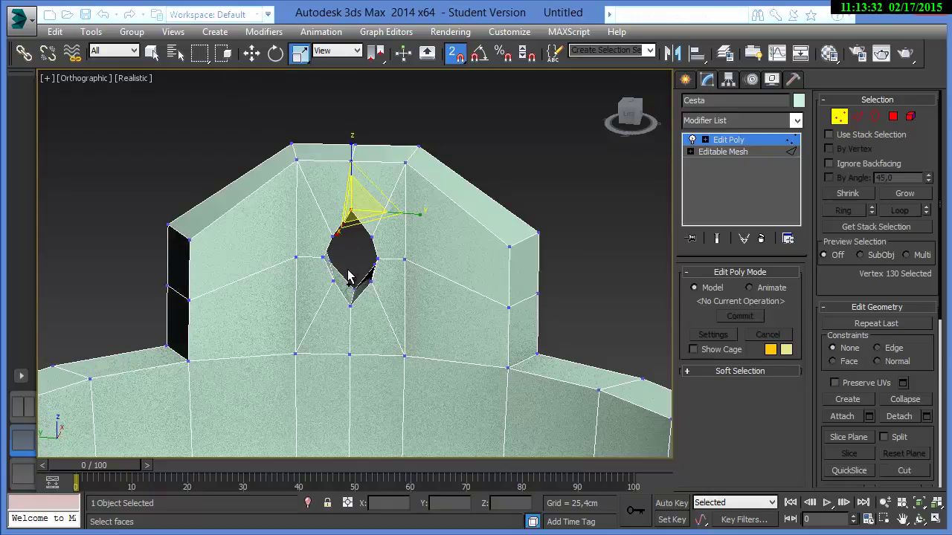
{"action": "left_click_drag", "start_coordinate": [363, 333], "coordinate": [365, 332], "text": "ctrl"}
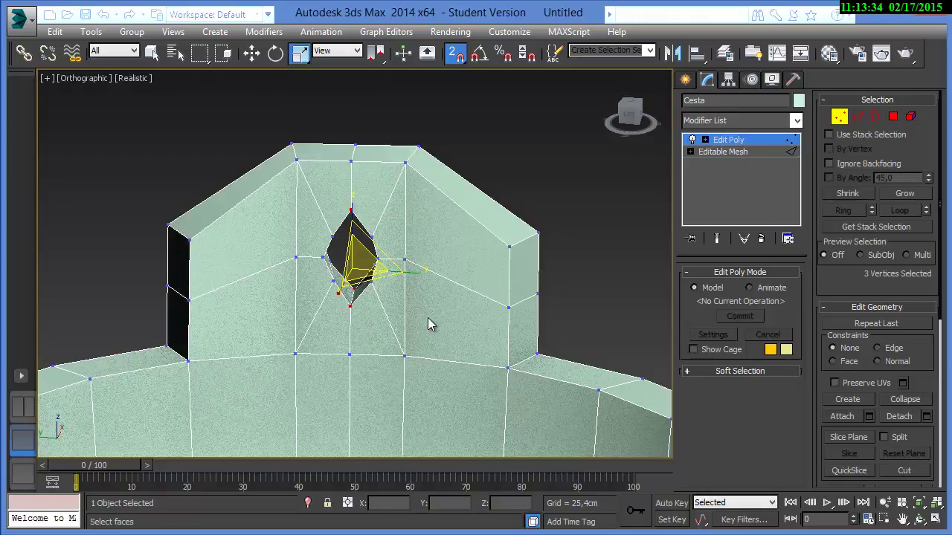
{"action": "middle_click_drag", "start_coordinate": [427, 324], "coordinate": [388, 241], "text": "alt"}
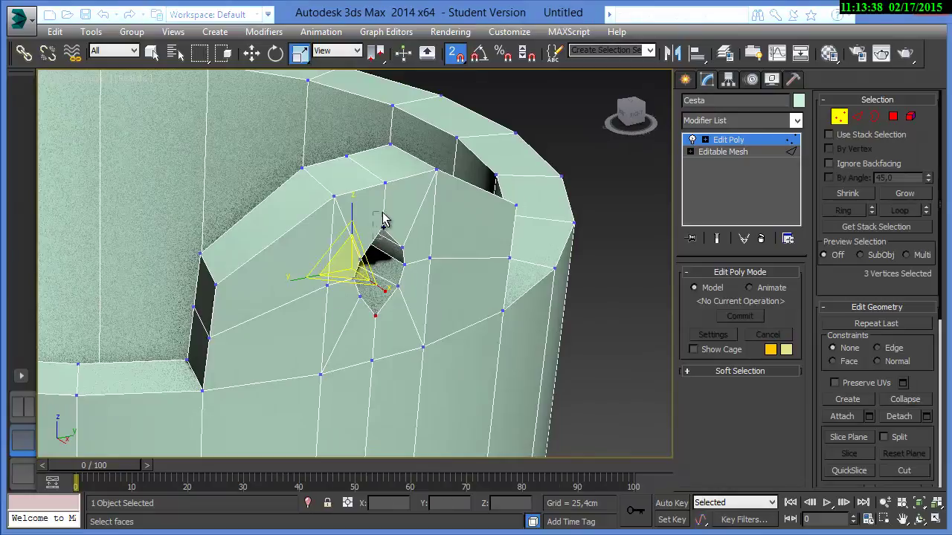
{"action": "left_click", "coordinate": [383, 225], "text": "ctrl"}
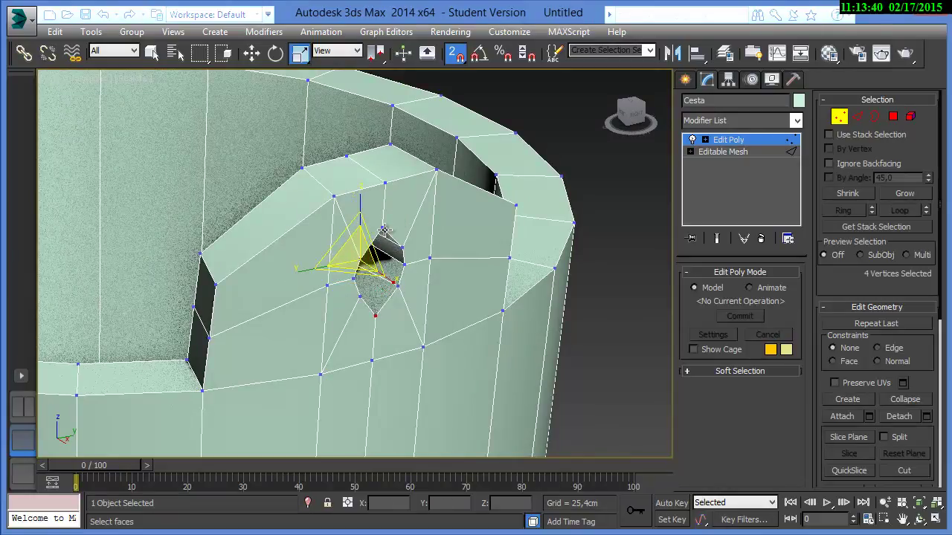
{"action": "left_click", "coordinate": [376, 270], "text": "ctrl"}
{"action": "middle_click_drag", "start_coordinate": [377, 269], "coordinate": [481, 305], "text": "alt"}
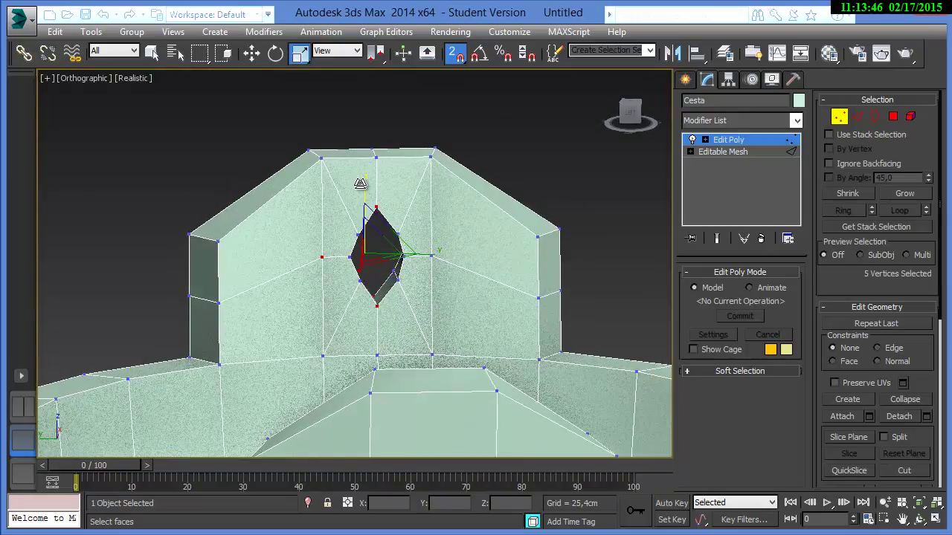
{"action": "left_click_drag", "start_coordinate": [360, 185], "coordinate": [361, 208]}
{"action": "mouse_move", "coordinate": [413, 266]}
{"action": "middle_mouse_down", "text": "alt"}
{"action": "mouse_move", "coordinate": [412, 312]}
{"action": "mouse_move", "coordinate": [412, 267]}
{"action": "middle_mouse_up", "text": "alt"}
{"action": "left_click_drag", "start_coordinate": [364, 195], "coordinate": [364, 201]}
{"action": "left_click", "coordinate": [488, 173]}
- Select all 16 vertices of the hole and scale them wider along Y and to 129% along Z
{"action": "key", "text": "q"}
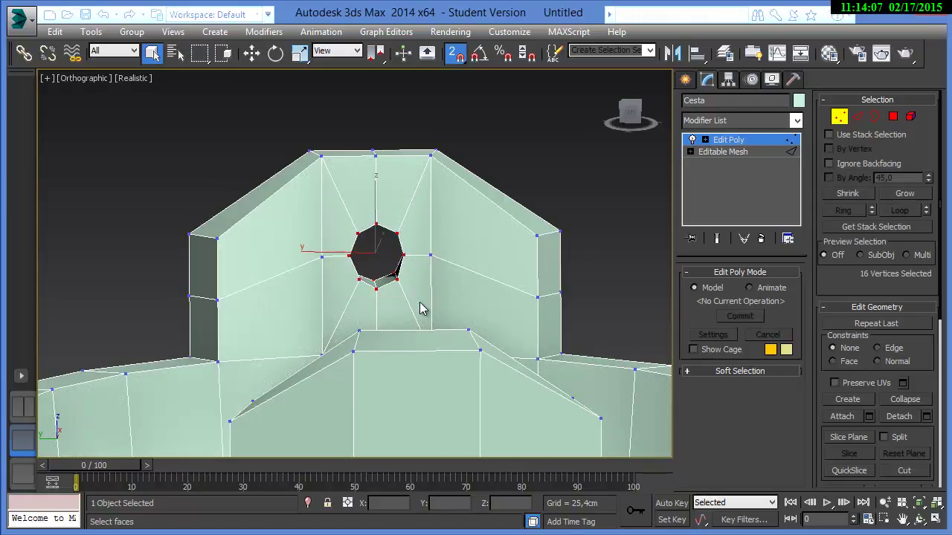
{"action": "mouse_move", "coordinate": [454, 273]}
{"action": "middle_mouse_down", "text": "alt"}
{"action": "mouse_move", "coordinate": [202, 251]}
{"action": "mouse_move", "coordinate": [376, 315]}
{"action": "mouse_move", "coordinate": [418, 314]}
{"action": "mouse_move", "coordinate": [450, 282]}
{"action": "mouse_move", "coordinate": [449, 265]}
{"action": "middle_mouse_up", "text": "alt"}
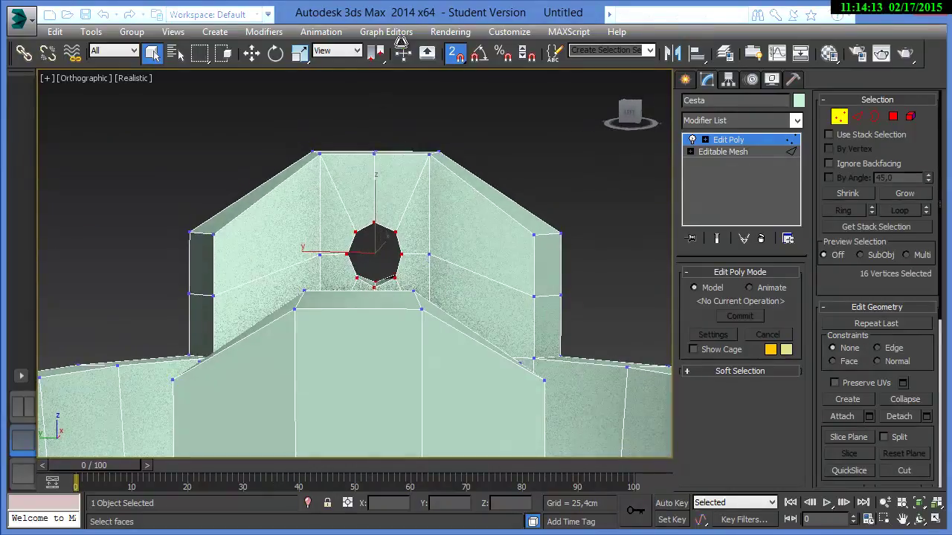
{"action": "left_click", "coordinate": [299, 53]}
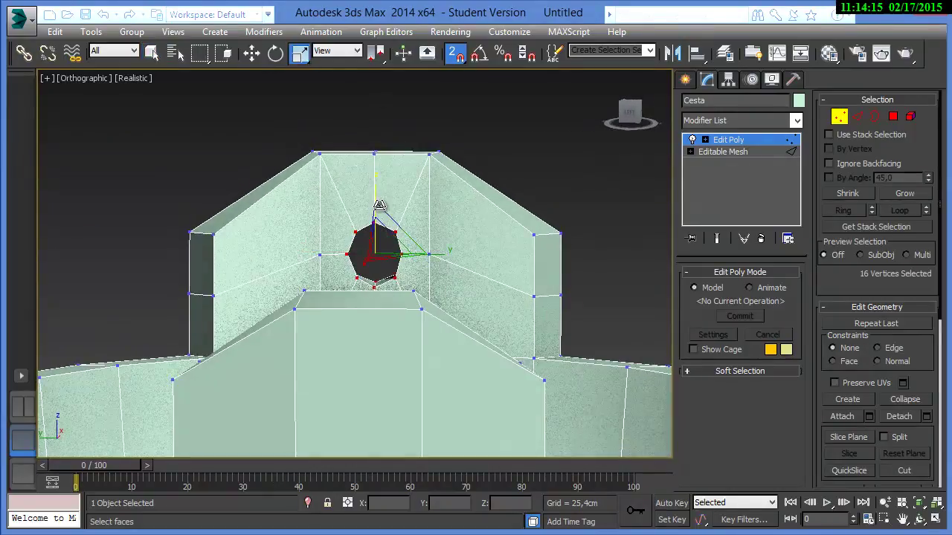
{"action": "left_click_drag", "start_coordinate": [444, 256], "coordinate": [446, 255]}
{"action": "right_click", "coordinate": [446, 255]}
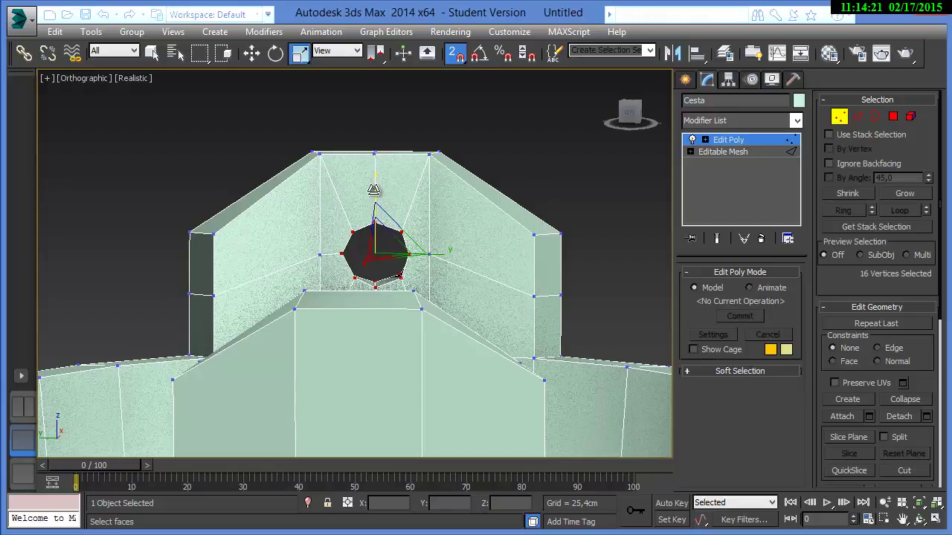
{"action": "left_click_drag", "start_coordinate": [375, 188], "coordinate": [370, 174]}
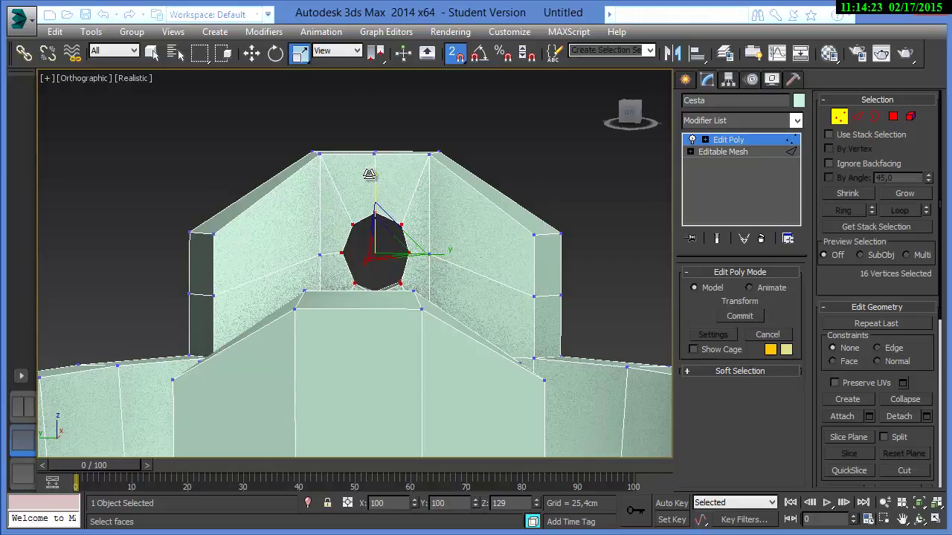
{"action": "left_click", "coordinate": [164, 117]}
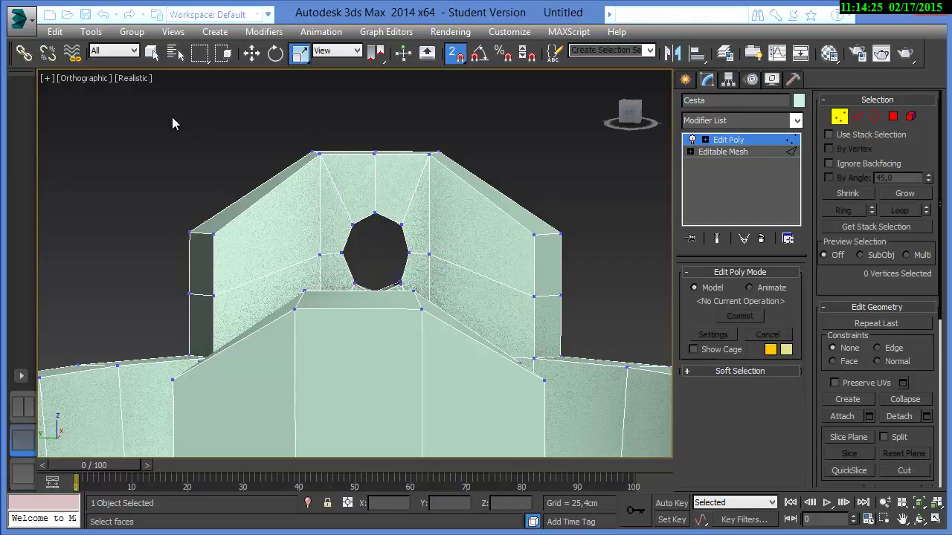
- Switch the basket from vertex to polygon editing and activate the plain selection tool instead of scaling
{"action": "mouse_move", "coordinate": [479, 218]}
{"action": "middle_mouse_down", "text": "alt"}
{"action": "mouse_move", "coordinate": [481, 234]}
{"action": "mouse_move", "coordinate": [477, 217]}
{"action": "middle_mouse_up", "text": "alt"}
{"action": "scroll", "coordinate": [478, 216], "scroll_direction": "down", "scroll_amount": 5}
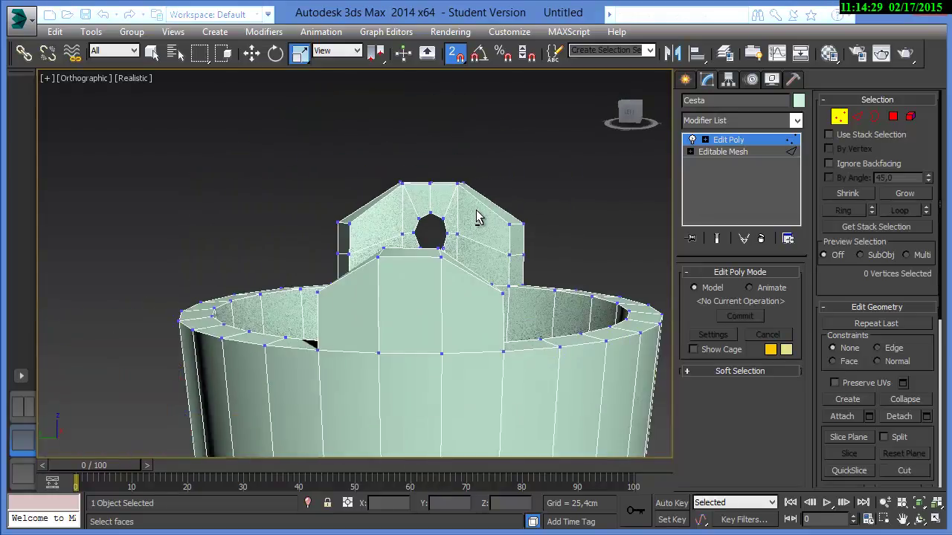
{"action": "middle_click_drag", "start_coordinate": [482, 245], "coordinate": [459, 262], "text": "alt"}
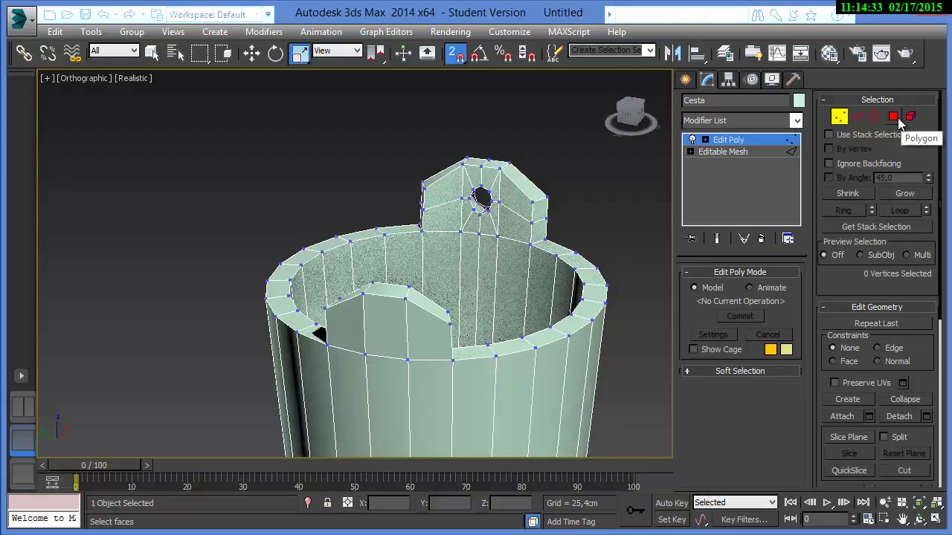
{"action": "left_click", "coordinate": [893, 116]}
{"action": "middle_click_drag", "start_coordinate": [525, 297], "coordinate": [514, 312], "text": "alt"}
{"action": "left_click", "coordinate": [151, 52]}
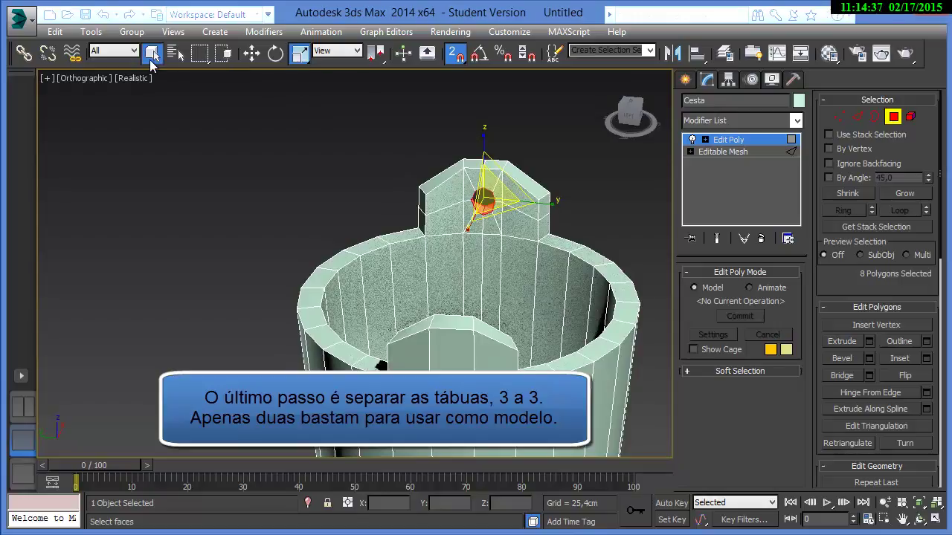
- Select the five inner, outer and top polygons forming the middle strip of the tab and wall on the side without a hole
{"action": "middle_click_drag", "start_coordinate": [395, 244], "coordinate": [259, 166]}
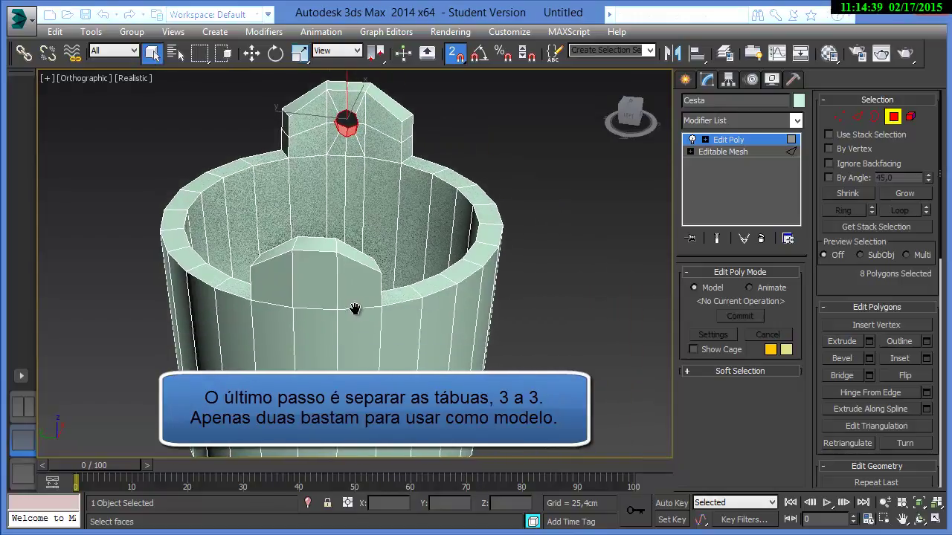
{"action": "middle_click_drag", "start_coordinate": [366, 310], "coordinate": [347, 308]}
{"action": "scroll", "coordinate": [347, 308], "scroll_direction": "down", "scroll_amount": 3}
{"action": "left_click", "coordinate": [318, 313]}
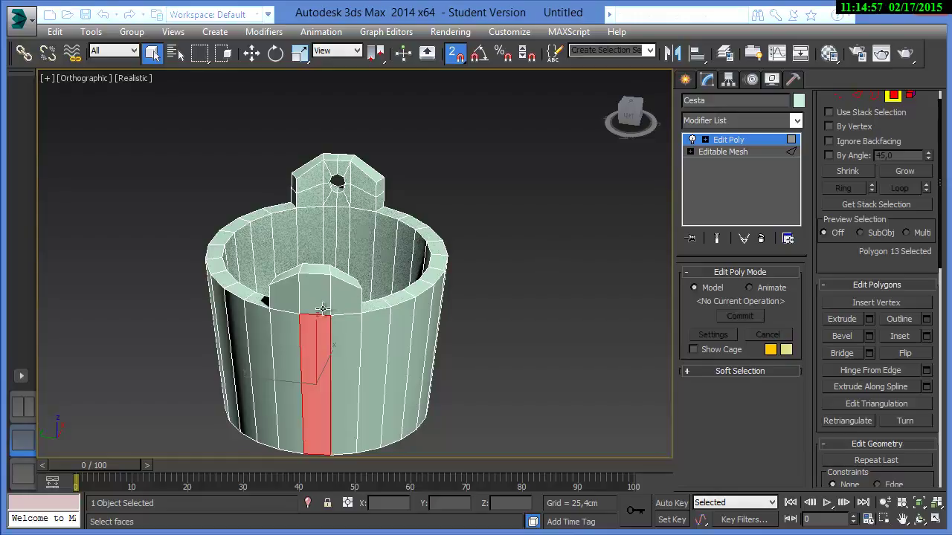
{"action": "scroll", "coordinate": [322, 310], "scroll_direction": "down", "scroll_amount": 3}
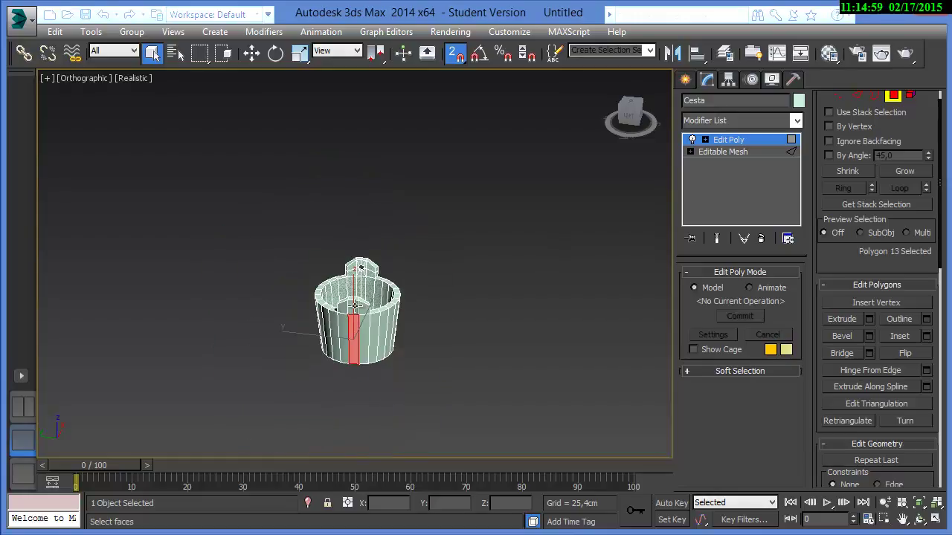
{"action": "scroll", "coordinate": [355, 305], "scroll_direction": "up", "scroll_amount": 5}
{"action": "middle_click_drag", "start_coordinate": [355, 305], "coordinate": [355, 411], "text": "alt"}
{"action": "left_click", "coordinate": [356, 411]}
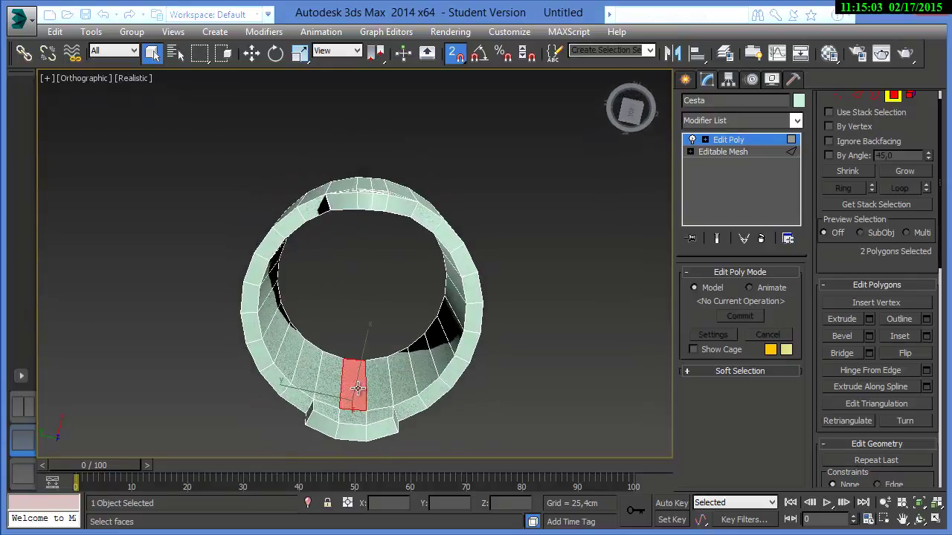
{"action": "left_click", "coordinate": [354, 421], "text": "ctrl"}
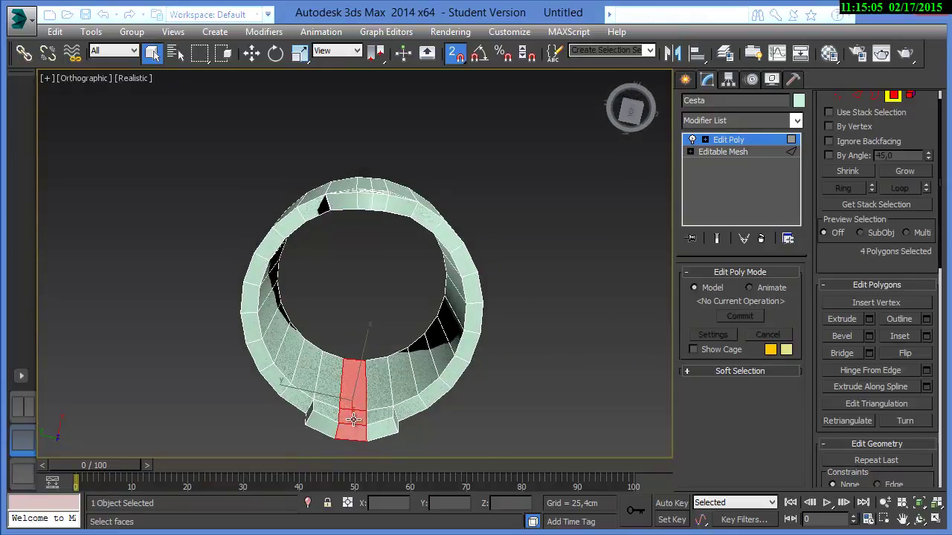
{"action": "middle_click_drag", "start_coordinate": [354, 410], "coordinate": [373, 281], "text": "alt"}
{"action": "left_click", "coordinate": [344, 357], "text": "ctrl"}
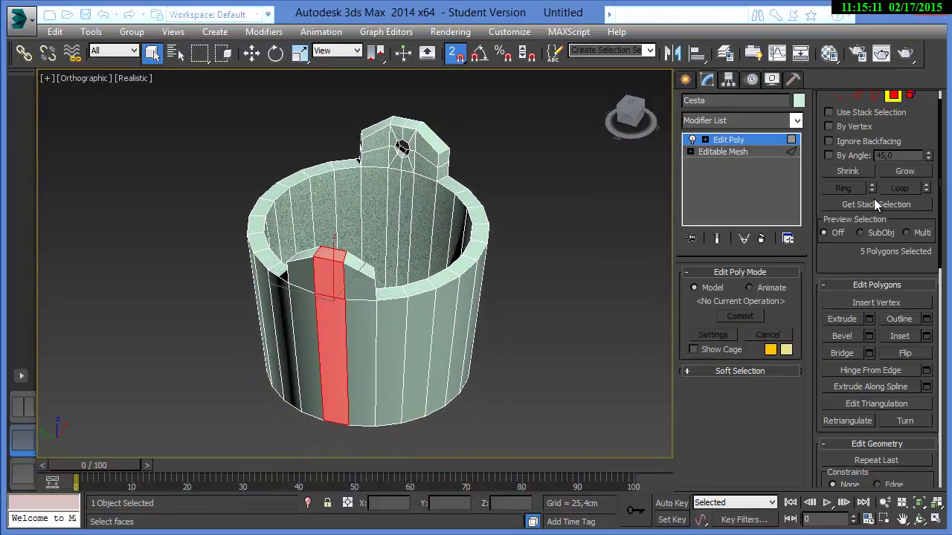
- Grow the selection until only three wall strips remain on each side of the plank with the hole, and delete the selected polygons
{"action": "left_click", "coordinate": [906, 173]}
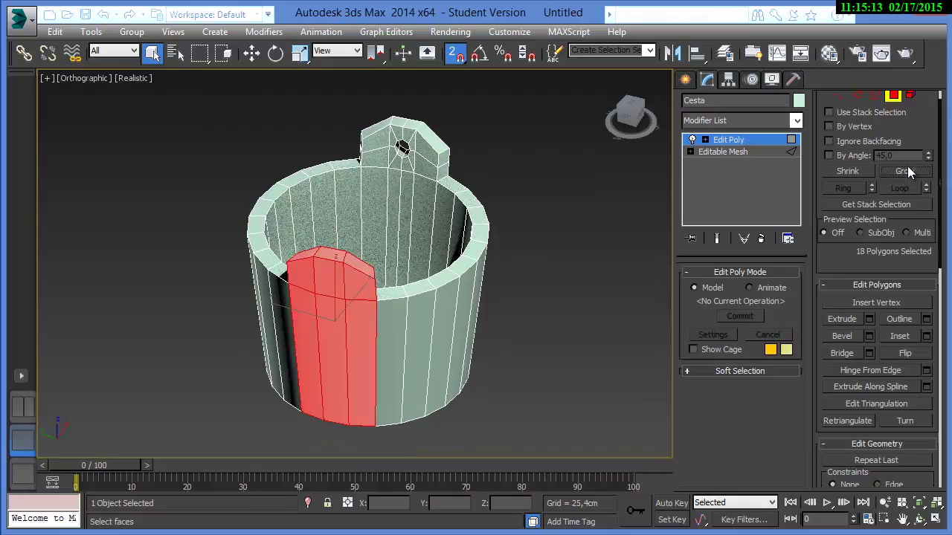
{"action": "left_click", "coordinate": [906, 172]}
{"action": "left_click", "coordinate": [905, 172]}
{"action": "left_click", "coordinate": [905, 172]}
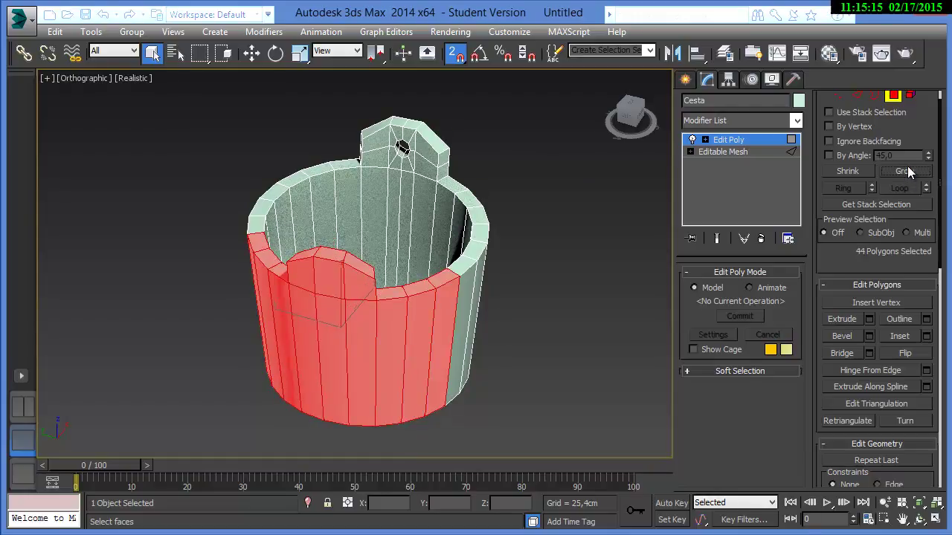
{"action": "left_click", "coordinate": [906, 173]}
{"action": "left_click", "coordinate": [906, 172]}
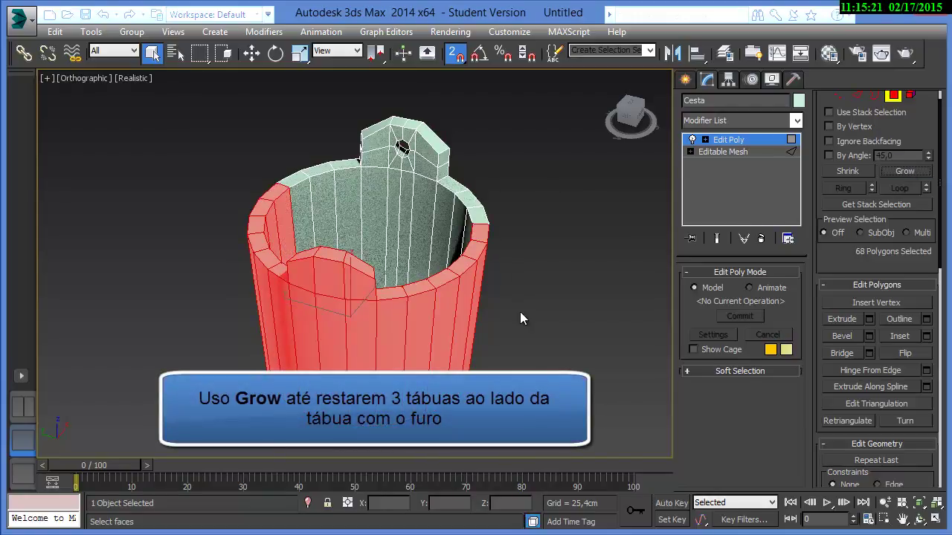
{"action": "key", "text": "Delete"}
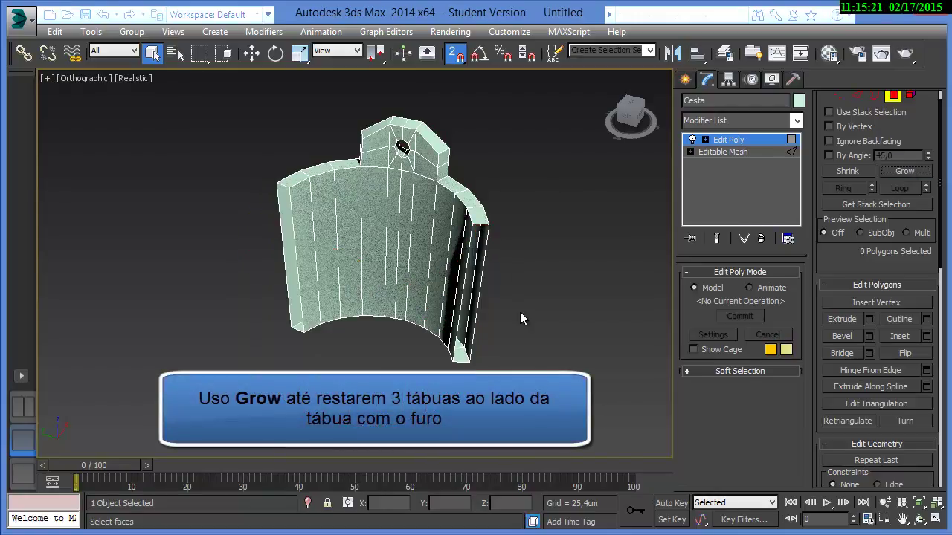
- Select all the bottom faces along the underside of the remaining wall section and delete them
{"action": "middle_click_drag", "start_coordinate": [418, 318], "coordinate": [417, 145], "text": "alt"}
{"action": "left_click", "coordinate": [462, 273]}
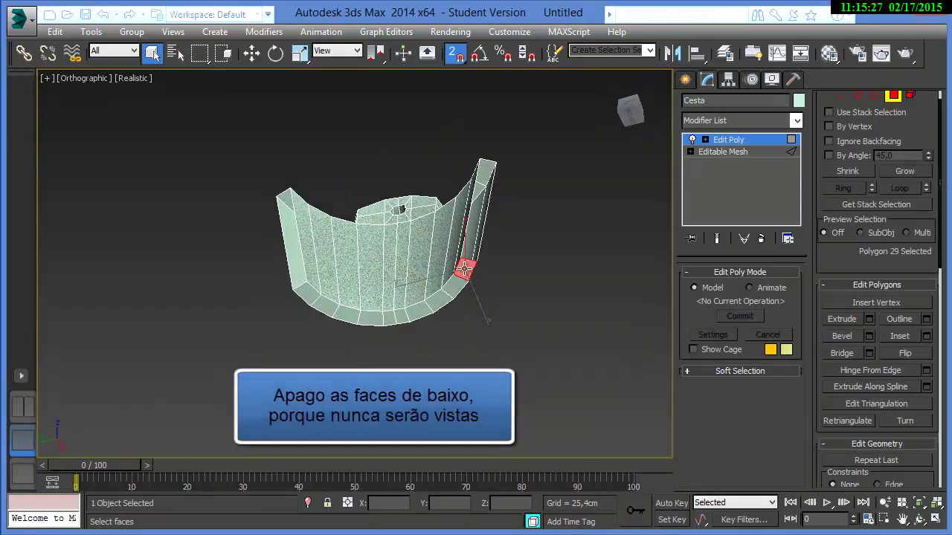
{"action": "left_click", "coordinate": [450, 290], "text": "ctrl"}
{"action": "left_click", "coordinate": [437, 304], "text": "ctrl"}
{"action": "left_click", "coordinate": [417, 313], "text": "ctrl"}
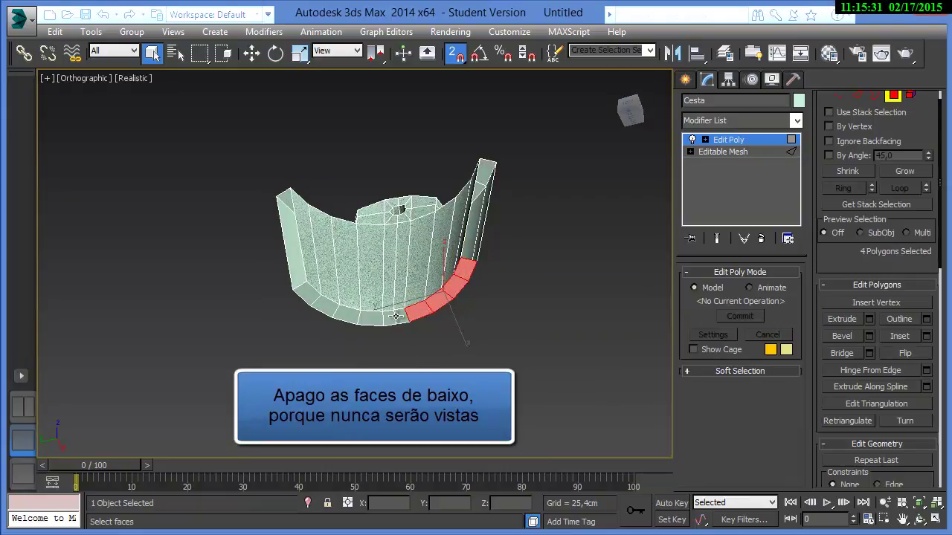
{"action": "left_click", "coordinate": [390, 317], "text": "ctrl"}
{"action": "left_click", "coordinate": [365, 320], "text": "ctrl"}
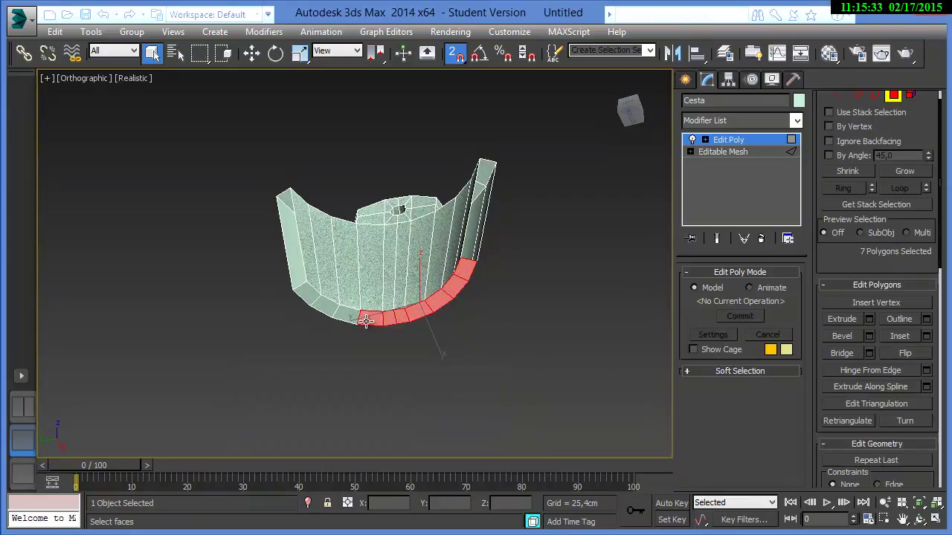
{"action": "left_click", "coordinate": [348, 316], "text": "ctrl"}
{"action": "left_click", "coordinate": [327, 307], "text": "ctrl"}
{"action": "left_click", "coordinate": [305, 296], "text": "ctrl"}
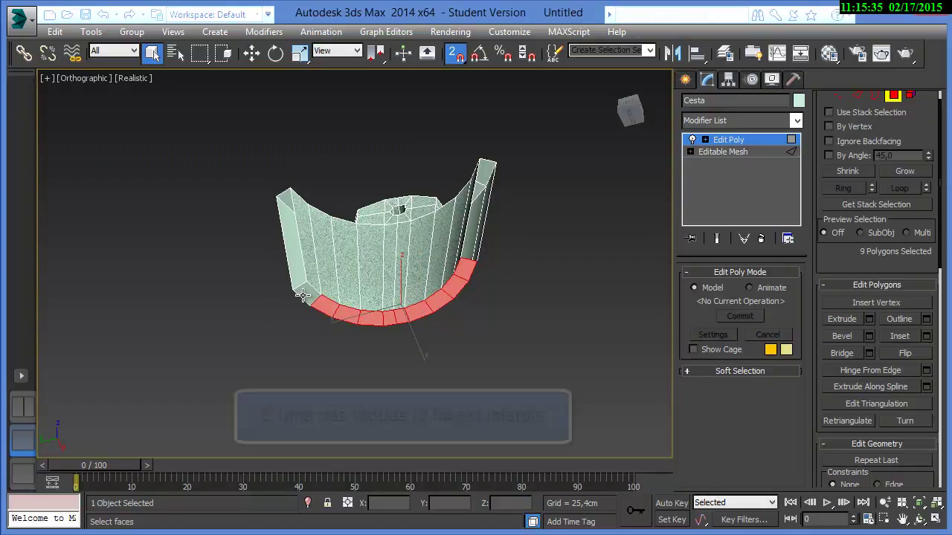
{"action": "left_click", "coordinate": [369, 361]}
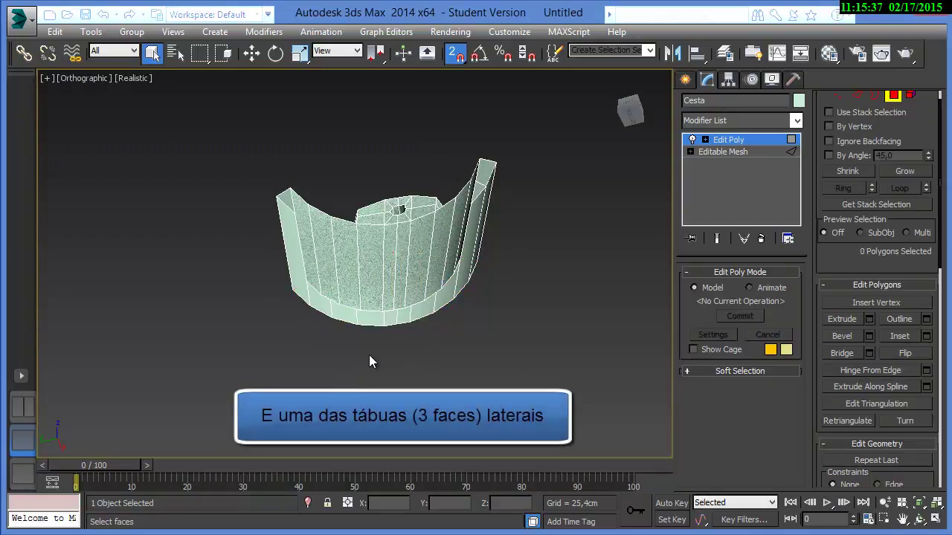
- Select the nine inner, top and outer faces of the three-strip plank on one side of the holed plank and delete them
{"action": "middle_click_drag", "start_coordinate": [378, 260], "coordinate": [378, 343]}
{"action": "left_click", "coordinate": [298, 255]}
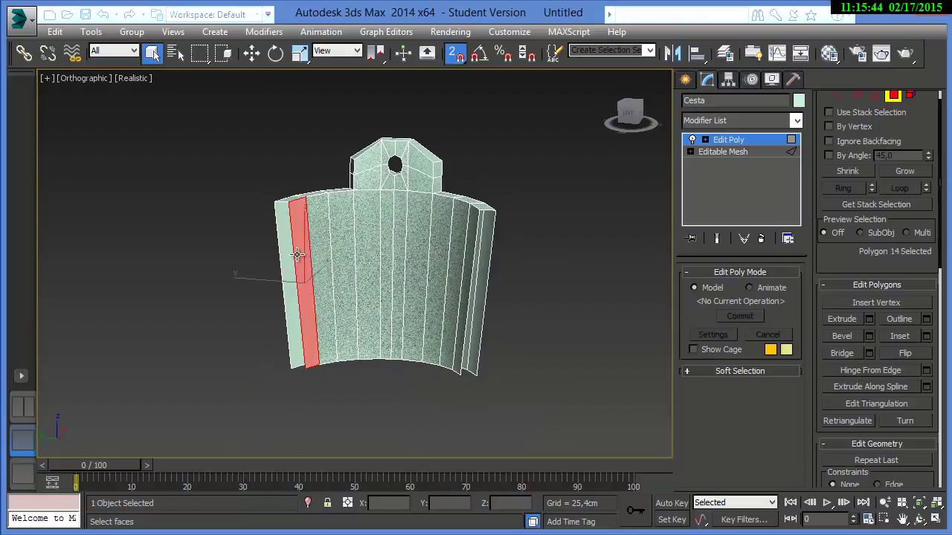
{"action": "left_click", "coordinate": [292, 206], "text": "ctrl"}
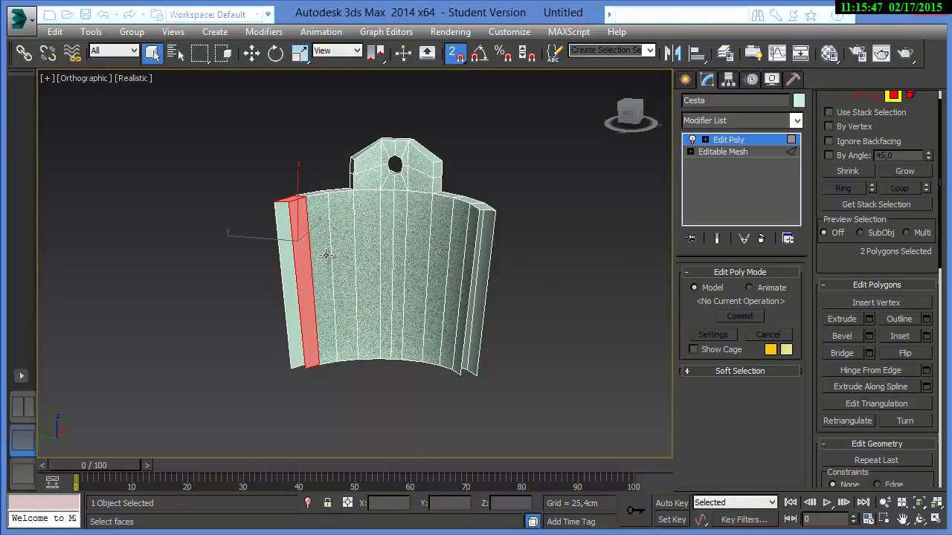
{"action": "middle_click_drag", "start_coordinate": [334, 260], "coordinate": [453, 257], "text": "alt"}
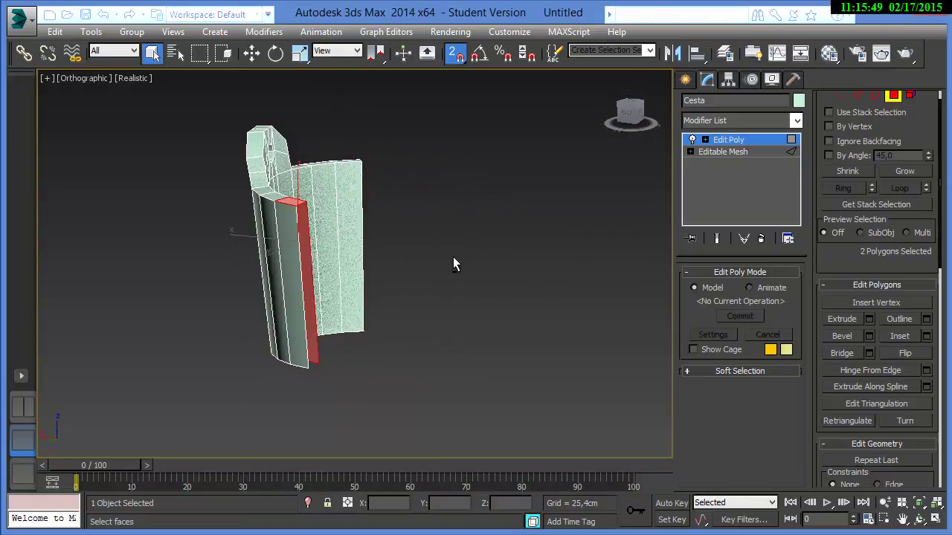
{"action": "left_click", "coordinate": [301, 262], "text": "ctrl"}
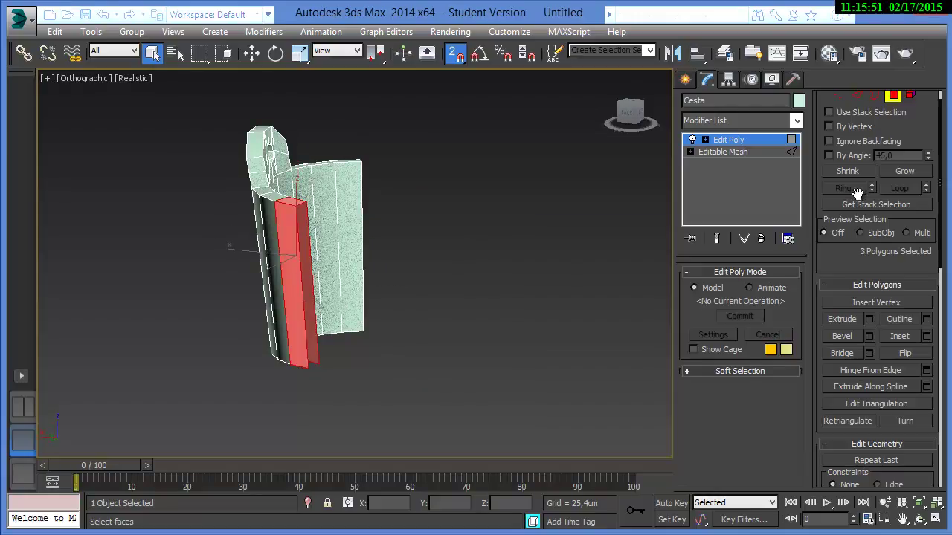
{"action": "left_click", "coordinate": [911, 175]}
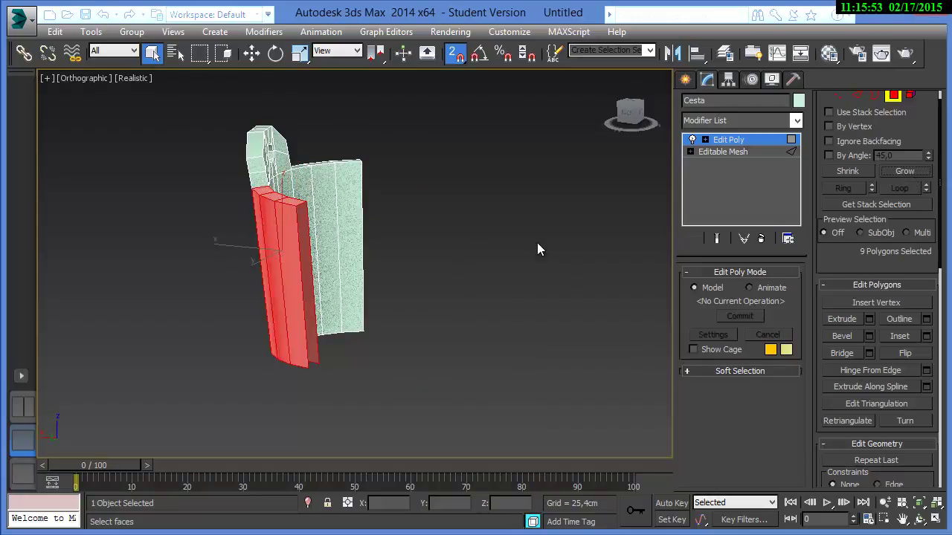
{"action": "middle_click_drag", "start_coordinate": [445, 292], "coordinate": [334, 309], "text": "alt"}
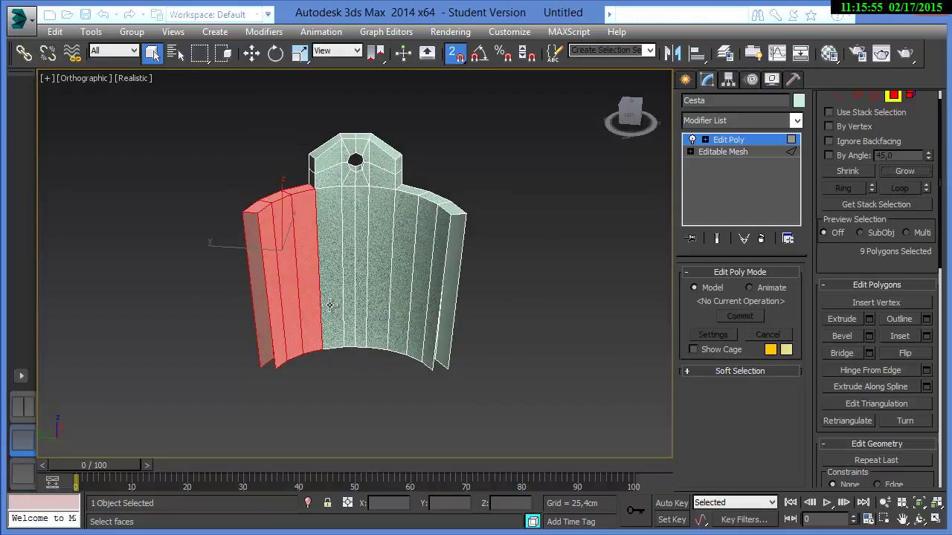
{"action": "key", "text": "Delete"}
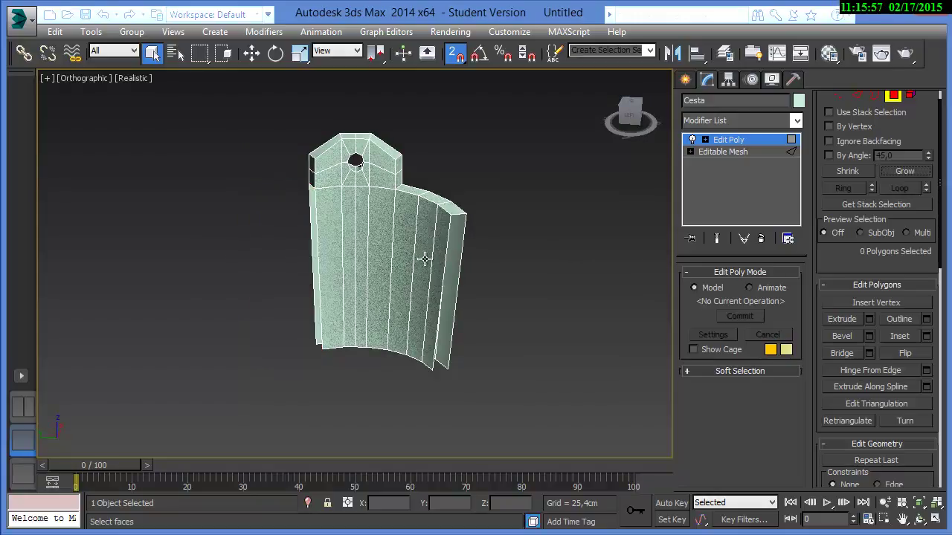
- Select the nine inner, top and outer faces of the remaining side plank and detach them as a separate object
{"action": "middle_click_drag", "start_coordinate": [368, 246], "coordinate": [395, 285]}
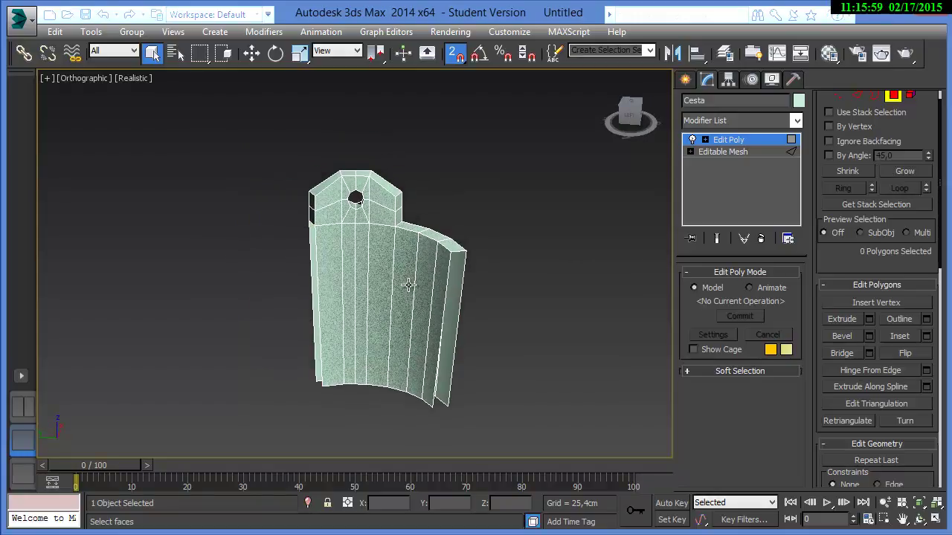
{"action": "left_click", "coordinate": [437, 280]}
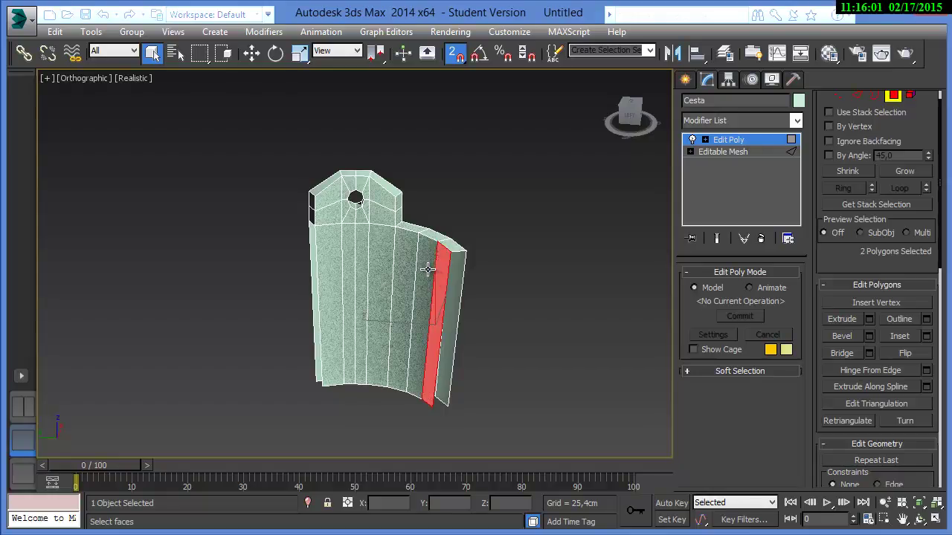
{"action": "left_click", "coordinate": [428, 270], "text": "ctrl"}
{"action": "left_click", "coordinate": [406, 266], "text": "ctrl"}
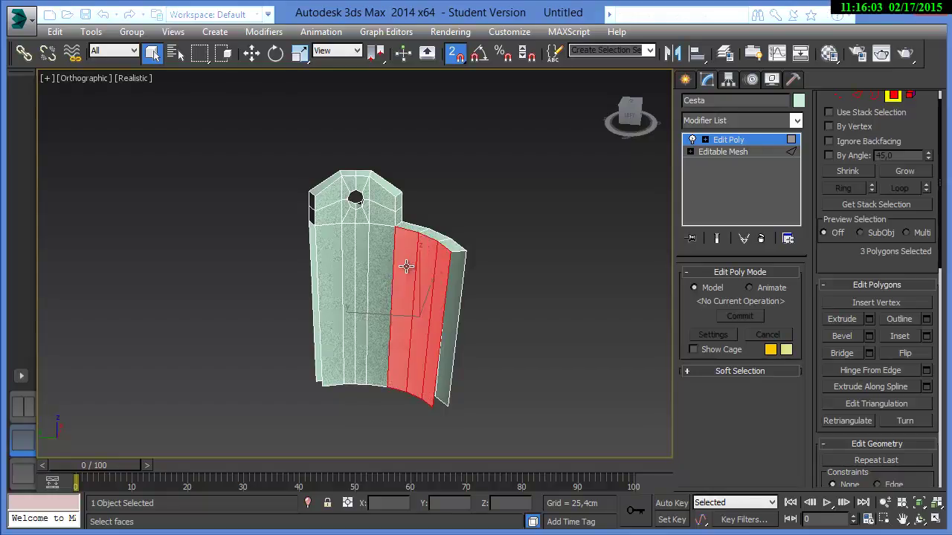
{"action": "left_click", "coordinate": [450, 246], "text": "ctrl"}
{"action": "left_click", "coordinate": [421, 230], "text": "ctrl"}
{"action": "left_click", "coordinate": [441, 257], "text": "ctrl"}
{"action": "middle_click_drag", "start_coordinate": [461, 293], "coordinate": [405, 278], "text": "alt"}
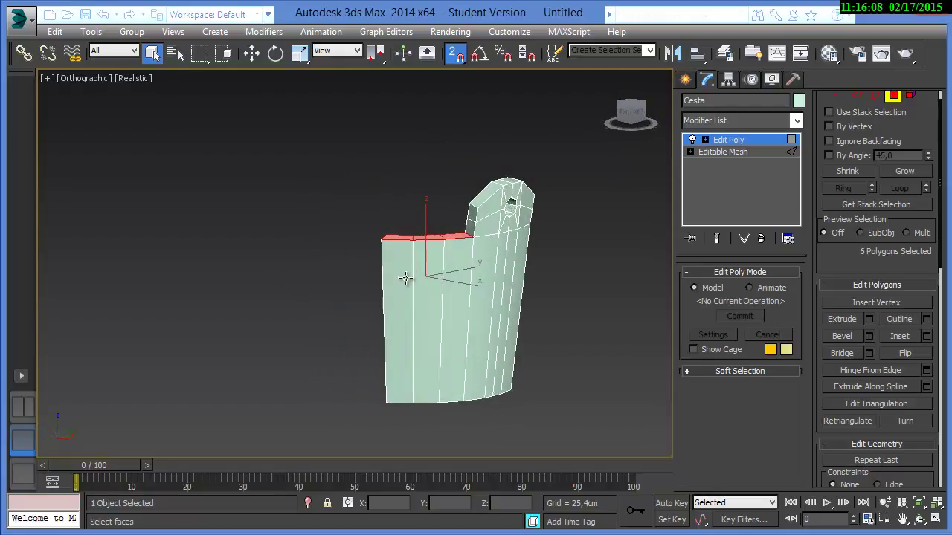
{"action": "left_click", "coordinate": [455, 274], "text": "ctrl"}
{"action": "left_click", "coordinate": [428, 276], "text": "ctrl"}
{"action": "left_click", "coordinate": [394, 291], "text": "ctrl"}
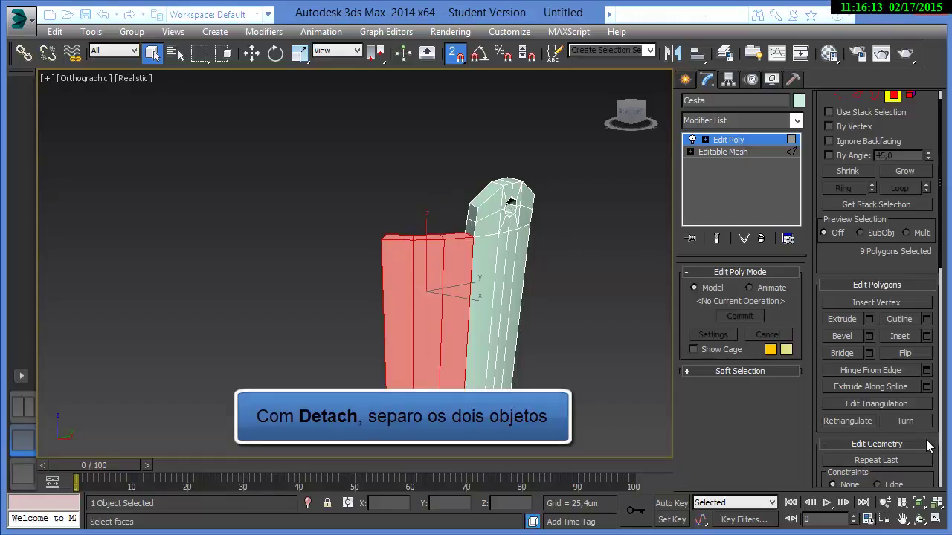
{"action": "left_click_drag", "start_coordinate": [933, 431], "coordinate": [898, 78]}
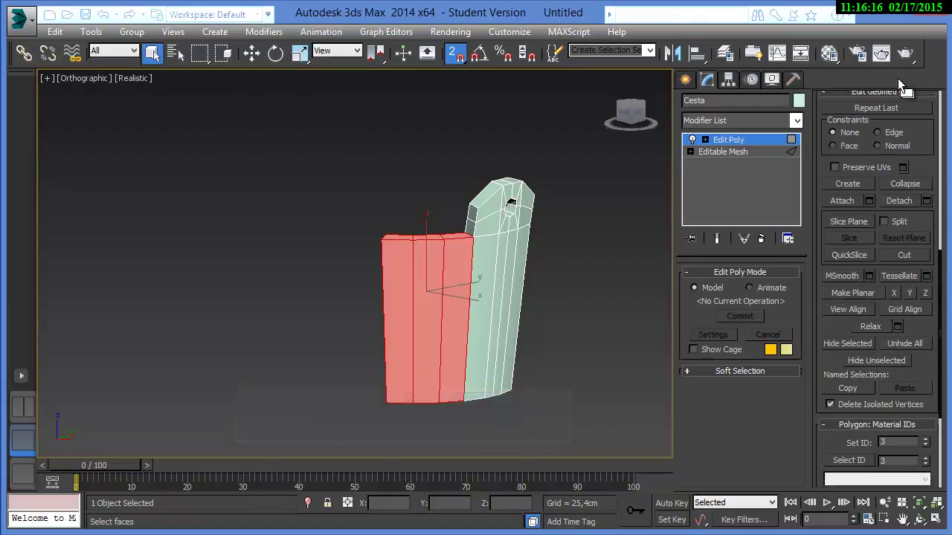
{"action": "left_click", "coordinate": [901, 201]}
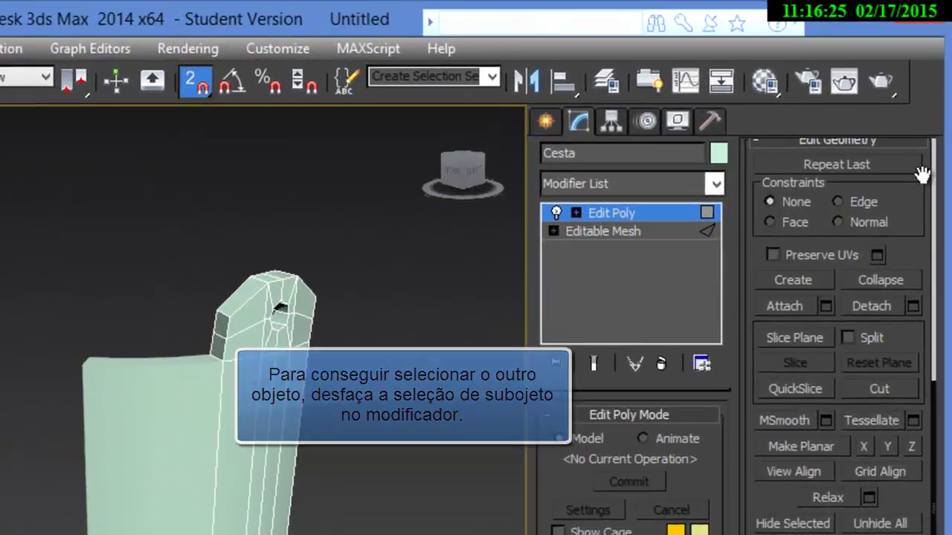
- Leave polygon editing on the holed plank and select the detached side plank
{"action": "scroll", "coordinate": [935, 190], "scroll_direction": "up", "scroll_amount": 8}
{"action": "scroll", "coordinate": [897, 298], "scroll_direction": "up", "scroll_amount": 3}
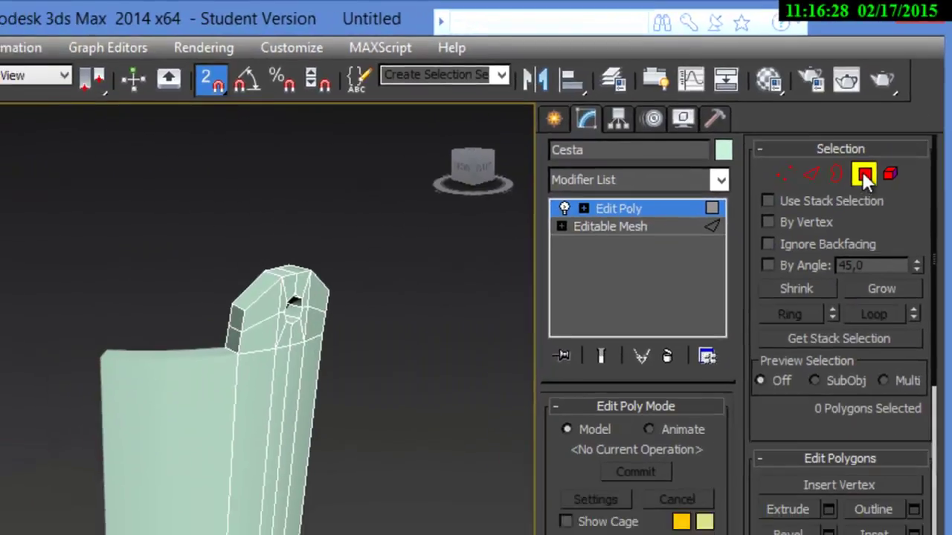
{"action": "key", "text": "ctrl+b"}
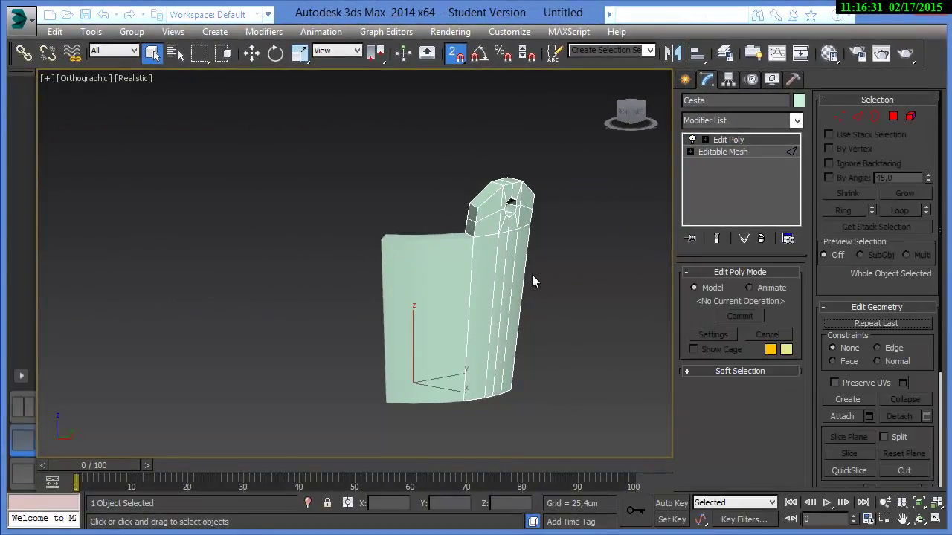
{"action": "left_click", "coordinate": [446, 331]}
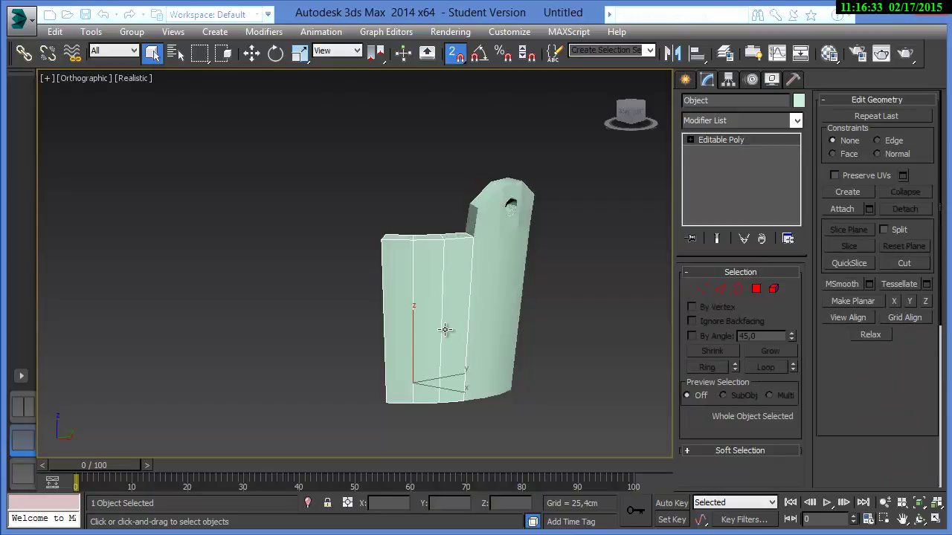
- Rename the plain plank as Tábua and the holed plank as Tábua com furo
{"action": "left_click_drag", "start_coordinate": [718, 100], "coordinate": [669, 100]}
{"action": "type", "text": "Tábua"}
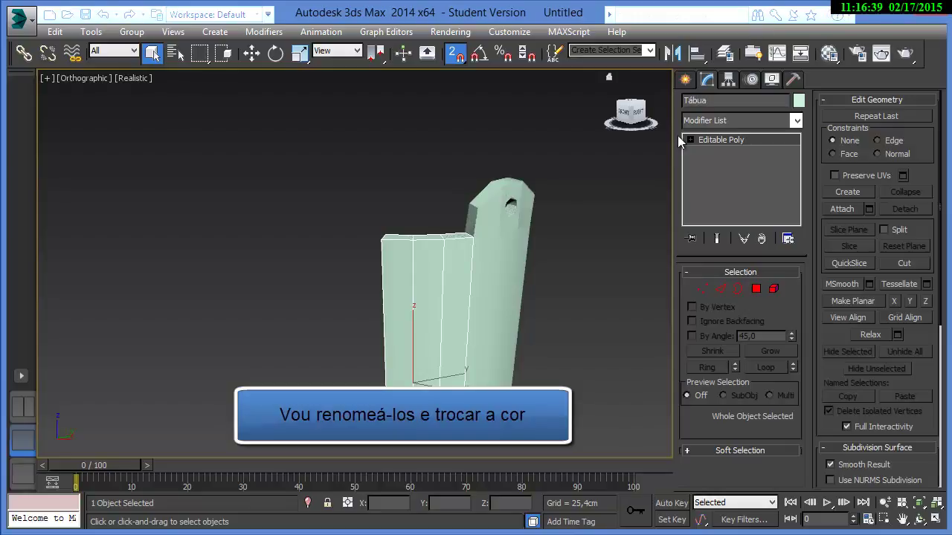
{"action": "left_click", "coordinate": [516, 231]}
{"action": "left_click", "coordinate": [703, 100]}
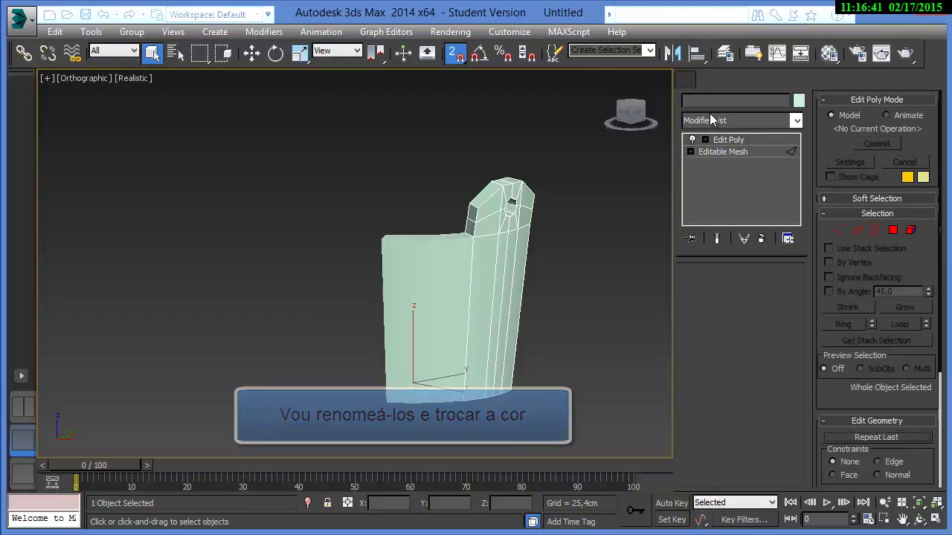
{"action": "type", "text": "Cest"}
{"action": "type", "text": "Tábua co"}
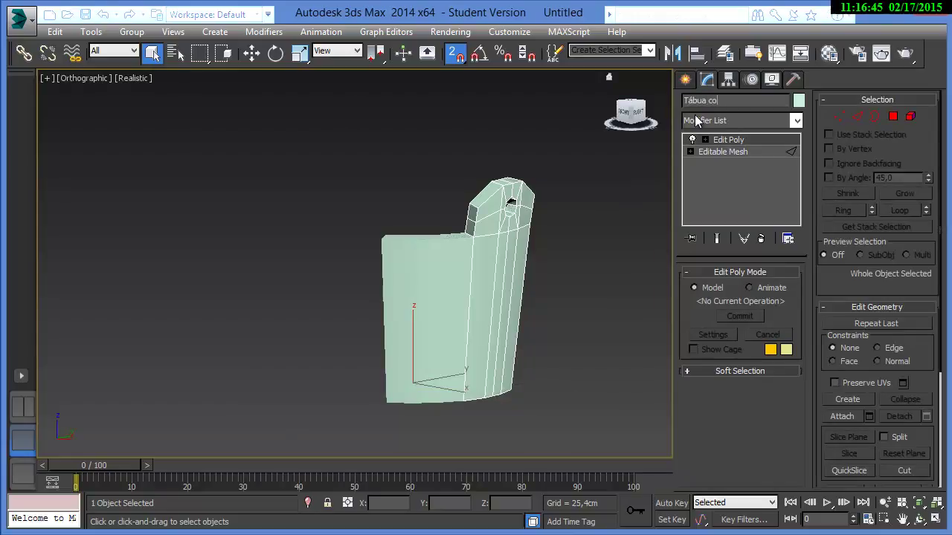
{"action": "type", "text": "m alç"}
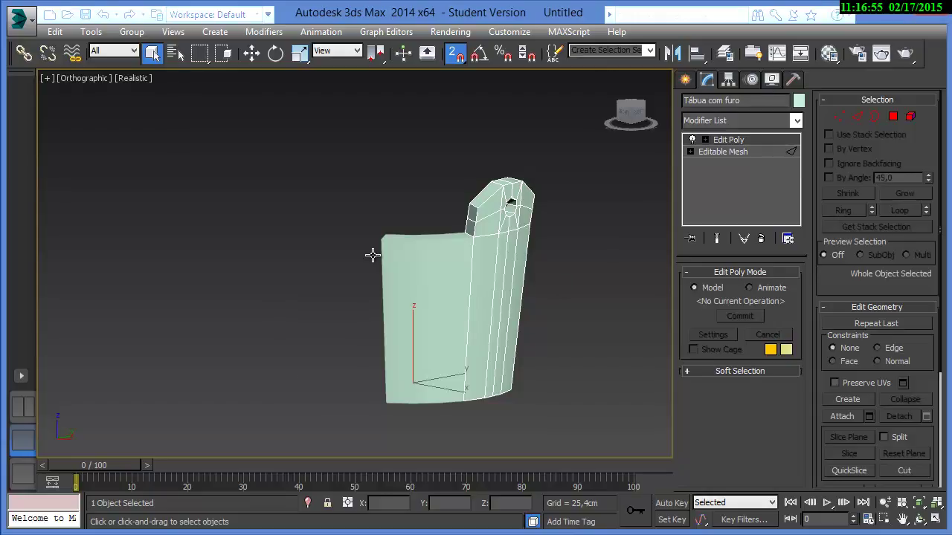
- Change the holed plank's object color to the dark green in the 3ds Max palette
{"action": "left_click", "coordinate": [799, 101]}
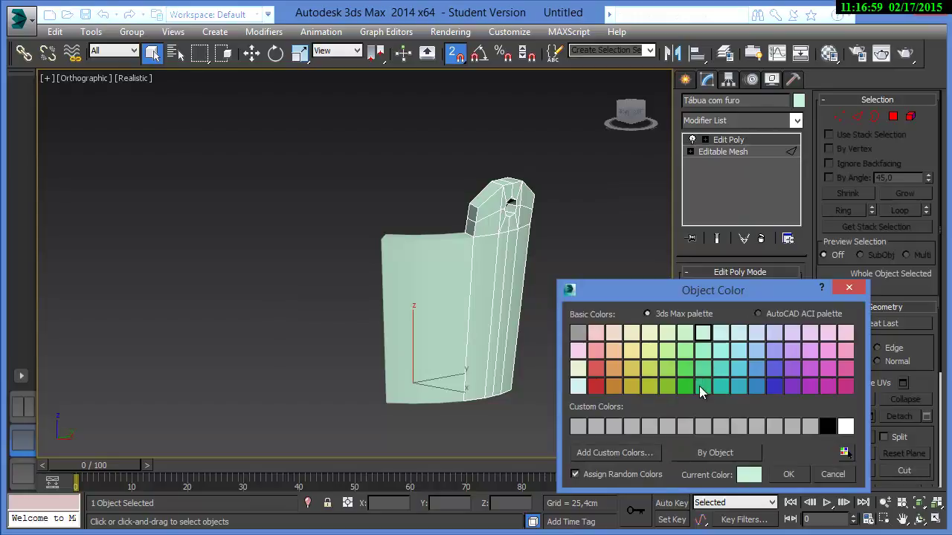
{"action": "left_click", "coordinate": [702, 386]}
{"action": "left_click", "coordinate": [781, 475]}
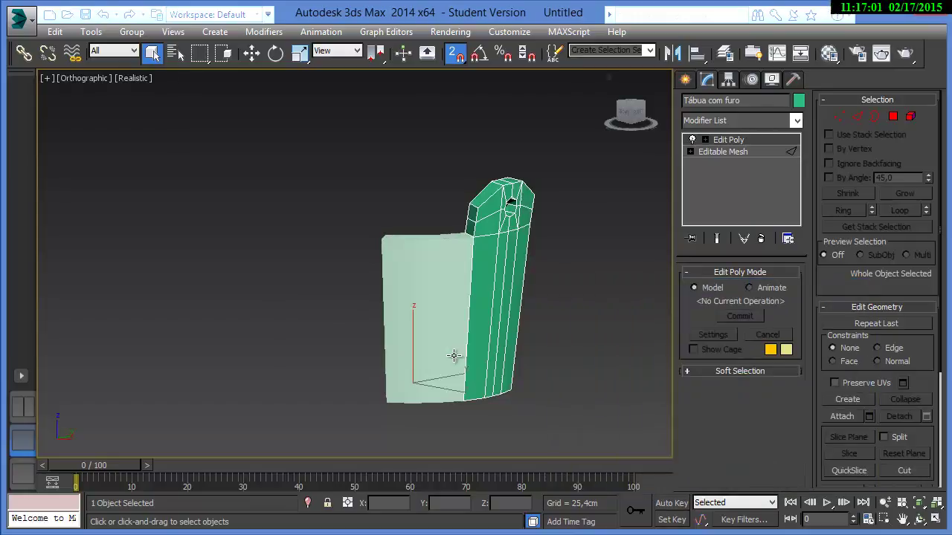
- Isolate the plain plank and bridge the two long edges along one open side to close it
{"action": "left_click", "coordinate": [347, 337]}
{"action": "left_click", "coordinate": [430, 325]}
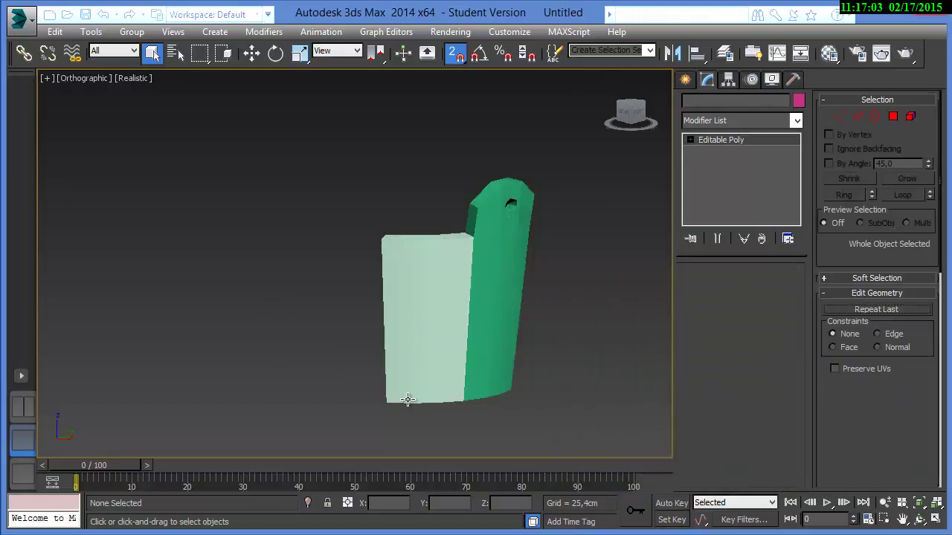
{"action": "left_click", "coordinate": [306, 503]}
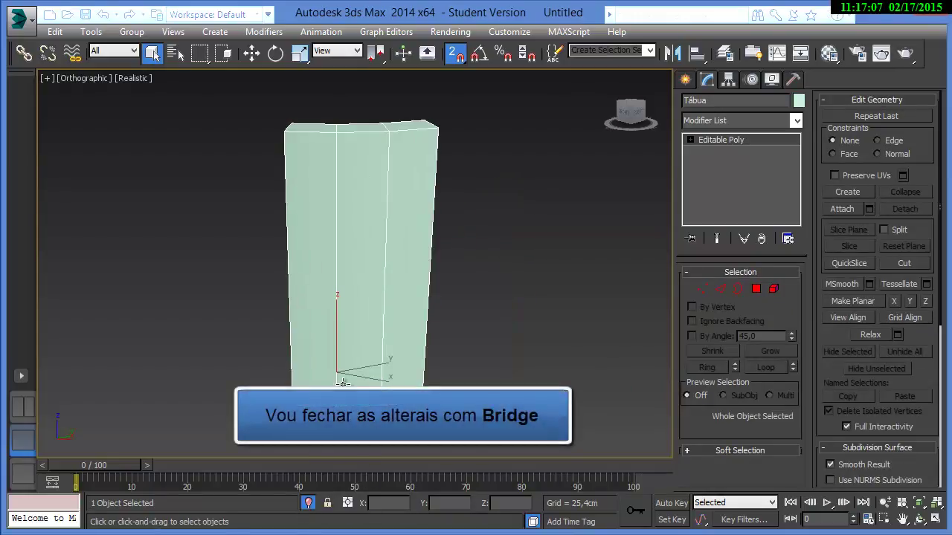
{"action": "middle_click_drag", "start_coordinate": [319, 340], "coordinate": [516, 347], "text": "alt"}
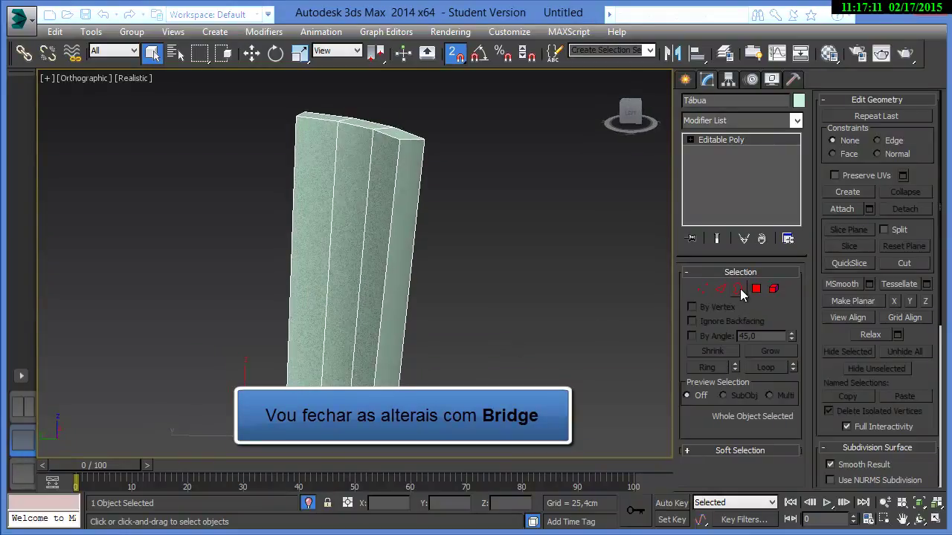
{"action": "left_click", "coordinate": [723, 290]}
{"action": "left_click", "coordinate": [390, 238]}
{"action": "left_click", "coordinate": [422, 165], "text": "ctrl"}
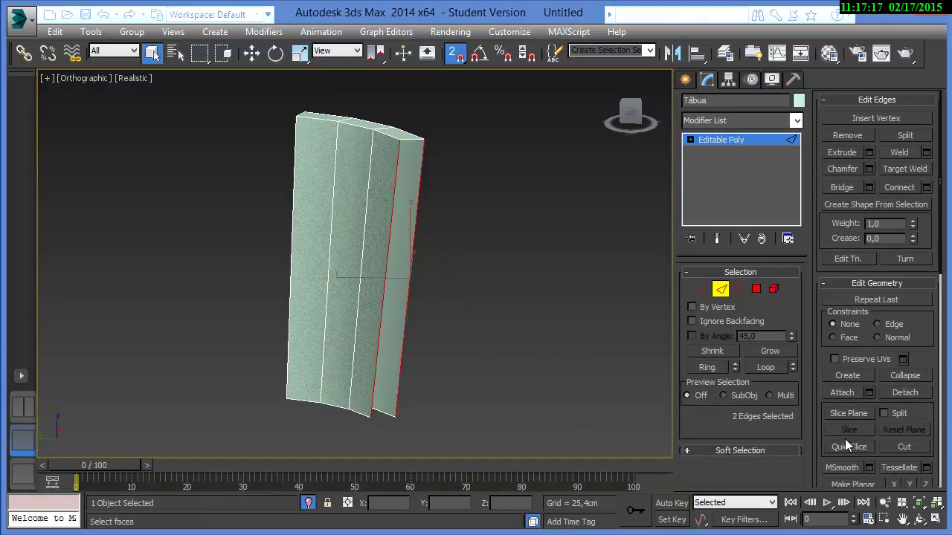
{"action": "scroll", "coordinate": [935, 438], "scroll_direction": "down", "scroll_amount": 1}
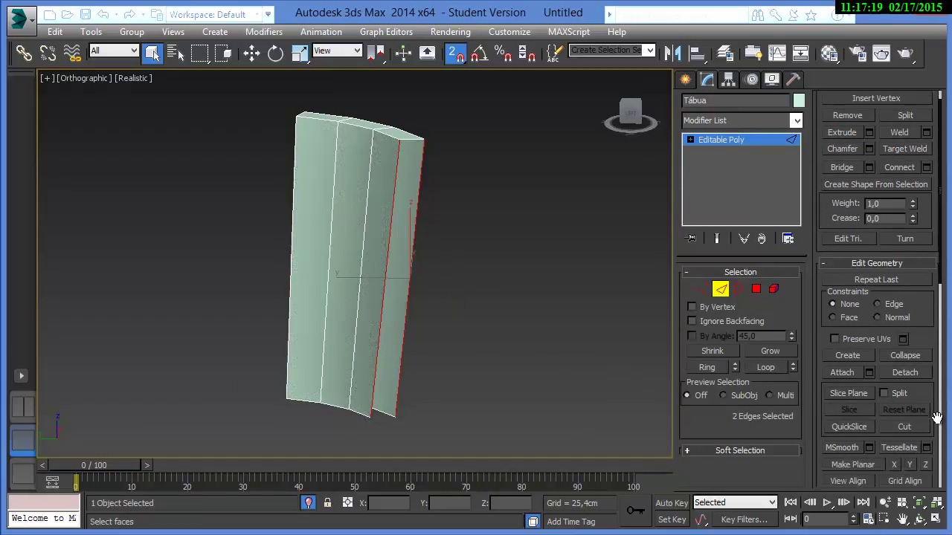
{"action": "left_click", "coordinate": [841, 167]}
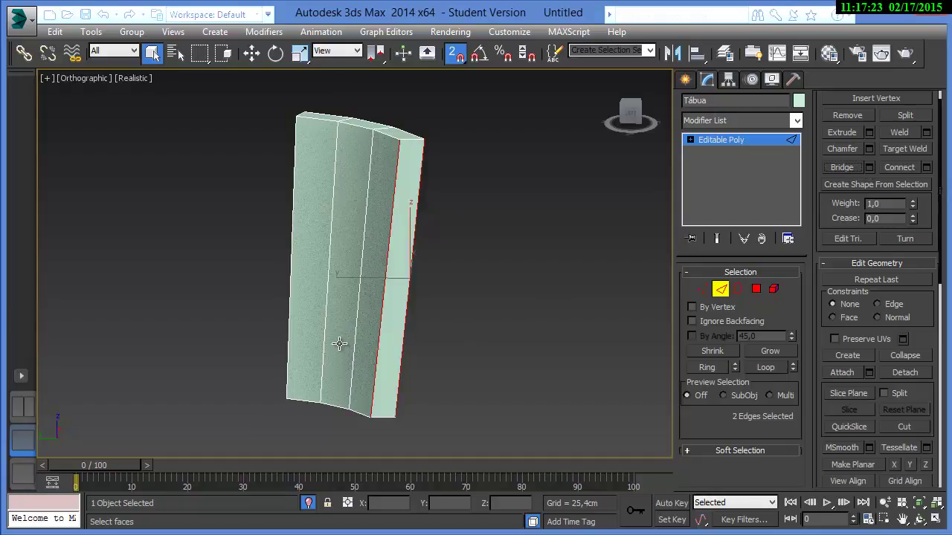
- Bridge the two long edges along the plain plank's opposite open side, check it from below and end its isolation
{"action": "middle_click_drag", "start_coordinate": [340, 344], "coordinate": [493, 328], "text": "alt"}
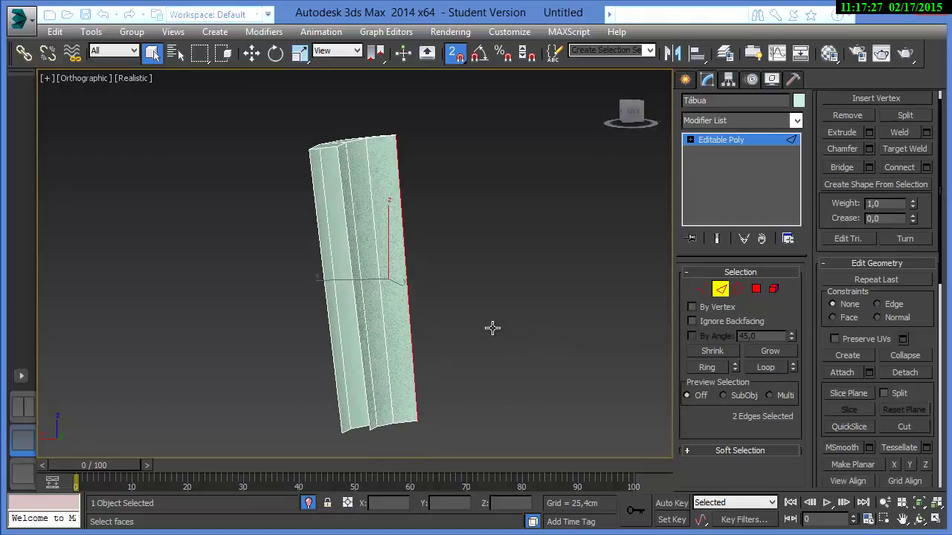
{"action": "left_click", "coordinate": [330, 348]}
{"action": "left_click", "coordinate": [360, 355], "text": "ctrl"}
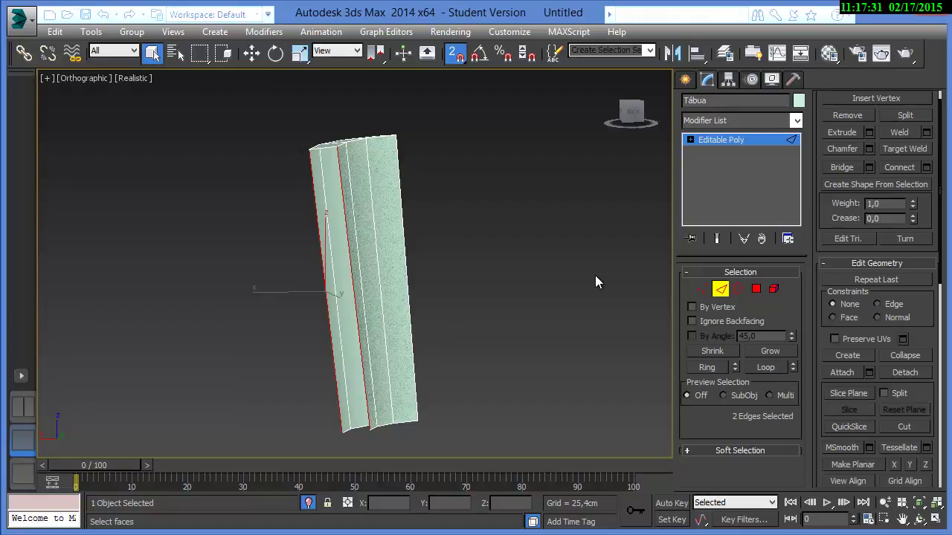
{"action": "left_click", "coordinate": [839, 168]}
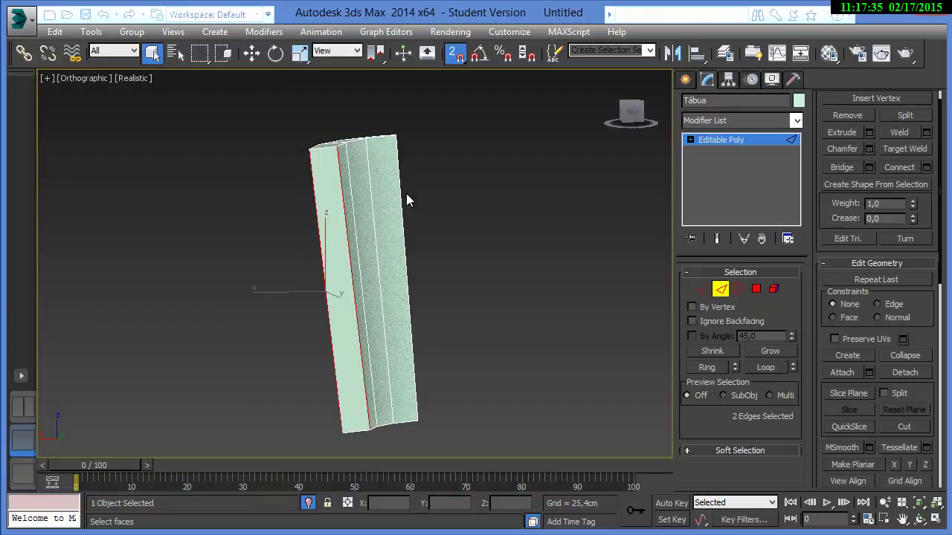
{"action": "middle_click_drag", "start_coordinate": [396, 214], "coordinate": [354, 271], "text": "alt"}
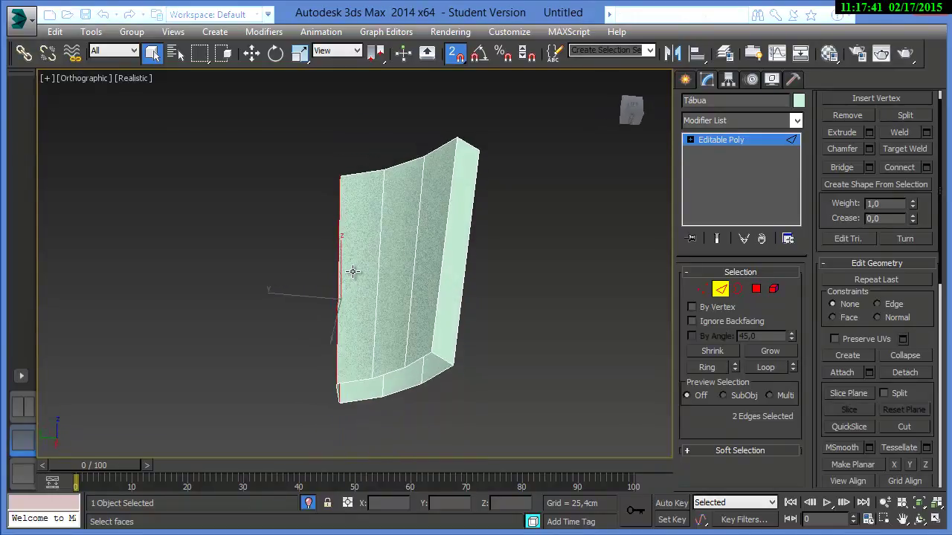
{"action": "left_click", "coordinate": [308, 503]}
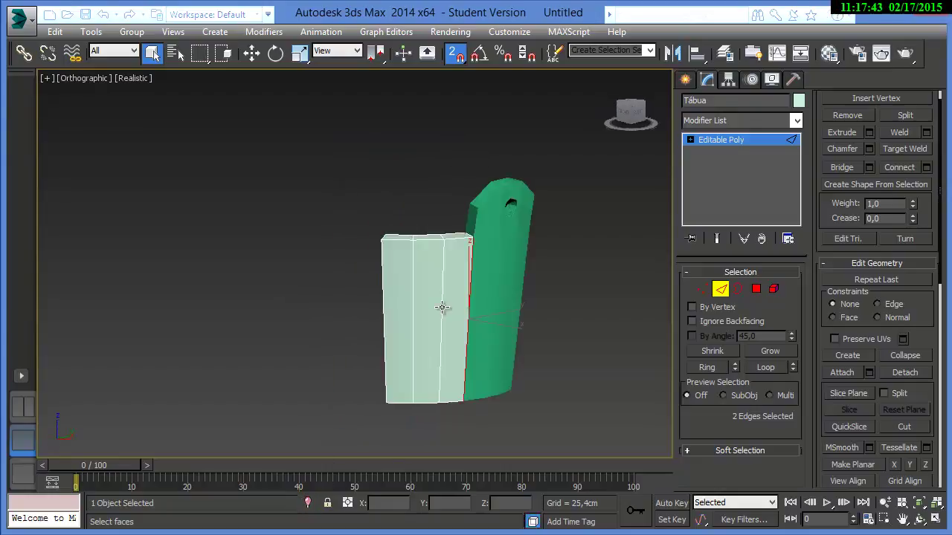
- Leave edge editing on the plain plank, then select the holed plank and isolate it
{"action": "left_click", "coordinate": [499, 233]}
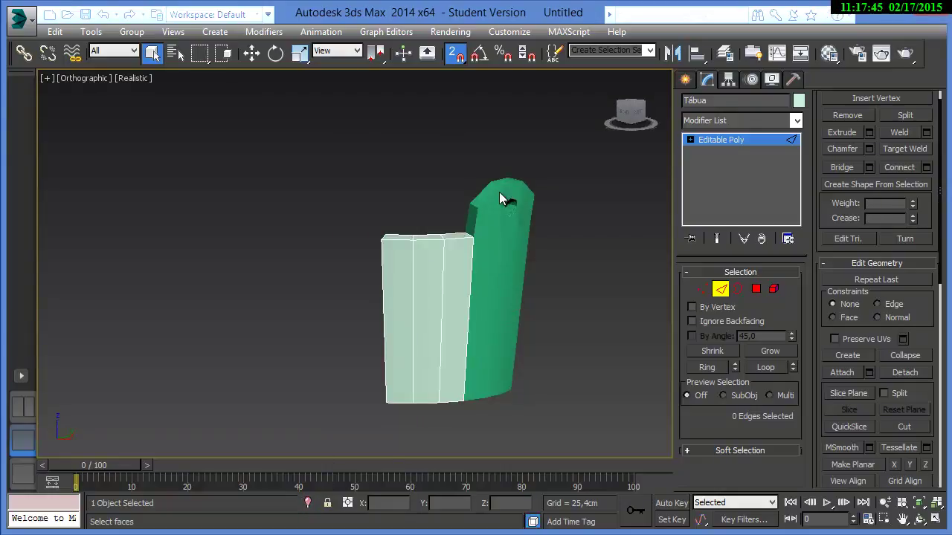
{"action": "left_click", "coordinate": [721, 290]}
{"action": "left_click", "coordinate": [512, 230]}
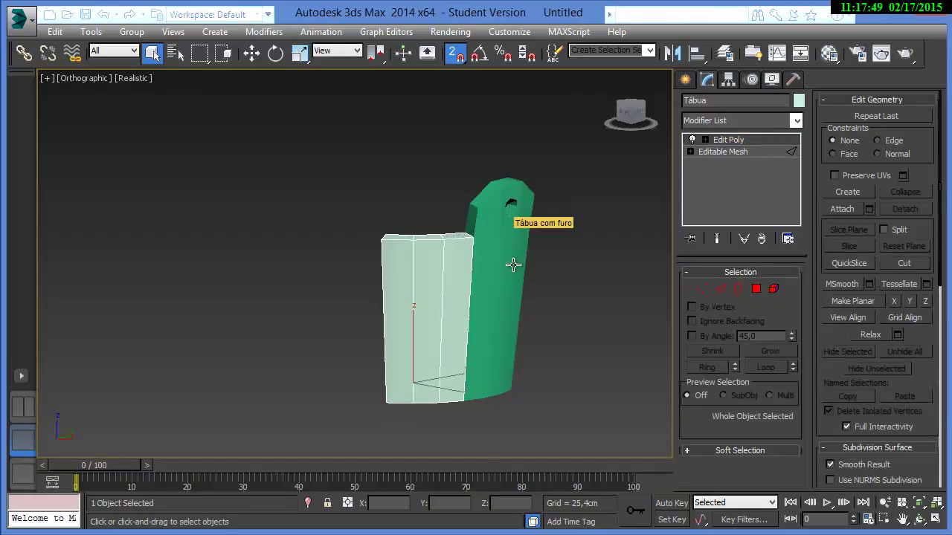
{"action": "left_click", "coordinate": [514, 265]}
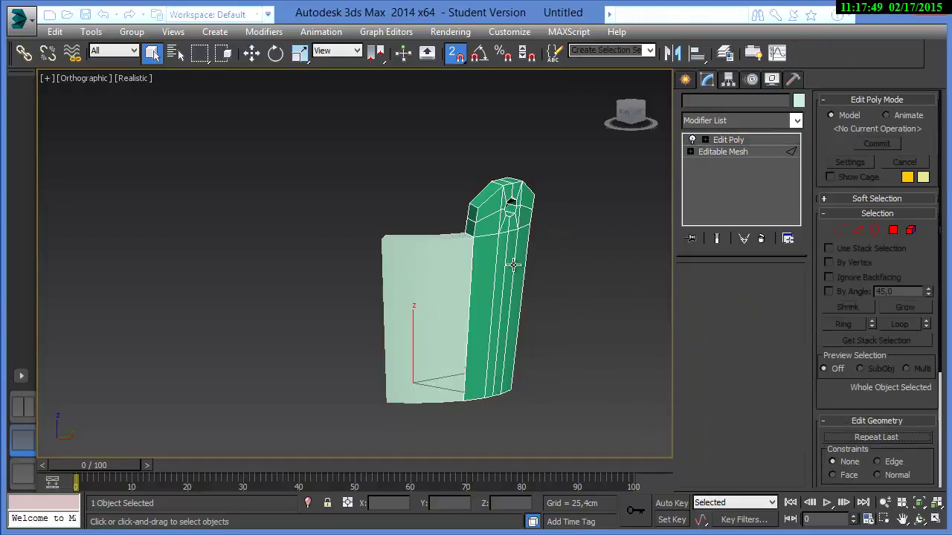
{"action": "left_click", "coordinate": [308, 503]}
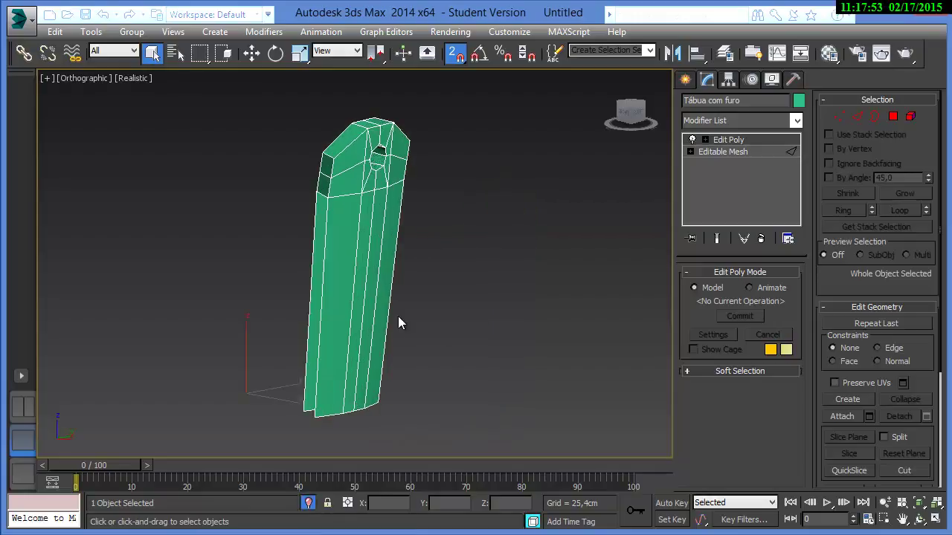
- Bridge the inner and outer long edges below the tab on one open side of the holed plank
{"action": "middle_click_drag", "start_coordinate": [340, 310], "coordinate": [486, 314], "text": "alt"}
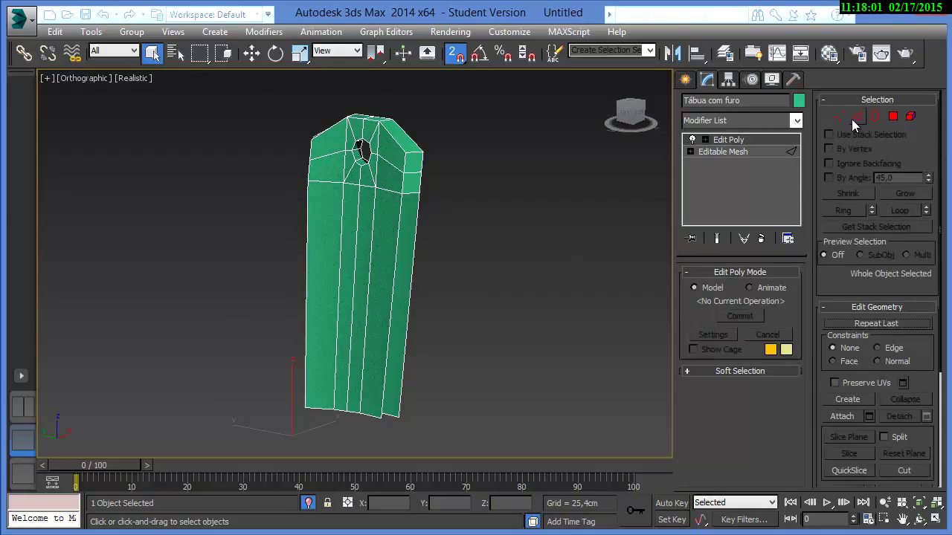
{"action": "left_click", "coordinate": [395, 248]}
{"action": "left_click", "coordinate": [414, 271], "text": "ctrl"}
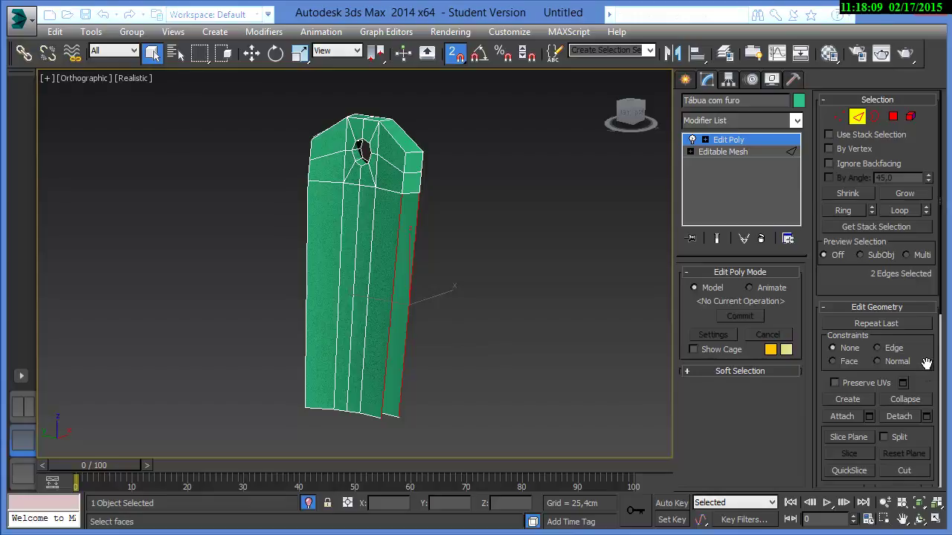
{"action": "left_click_drag", "start_coordinate": [922, 375], "coordinate": [922, 259]}
{"action": "left_click_drag", "start_coordinate": [913, 293], "coordinate": [898, 67]}
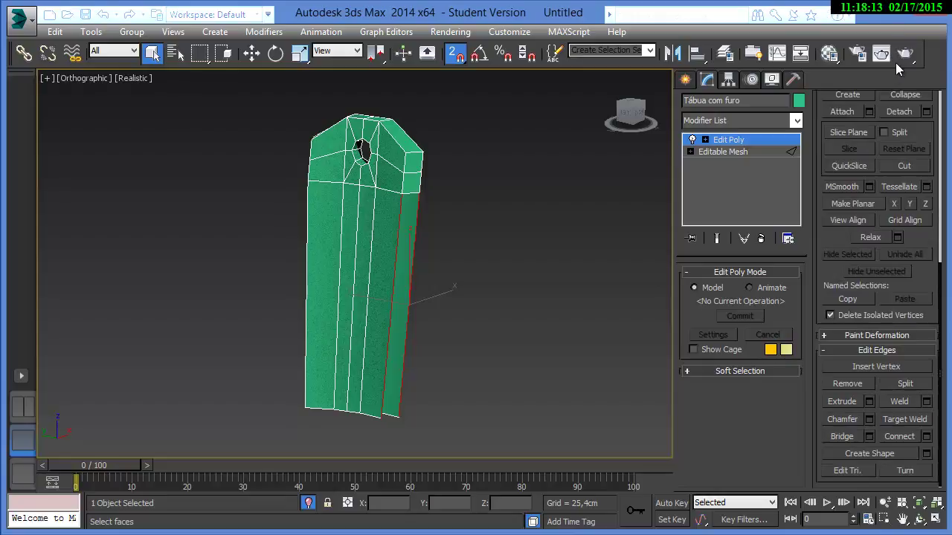
{"action": "left_click", "coordinate": [842, 439]}
- Bridge the two long edges on the opposite open side of the holed plank and show both planks again
{"action": "middle_click_drag", "start_coordinate": [369, 274], "coordinate": [493, 300], "text": "alt"}
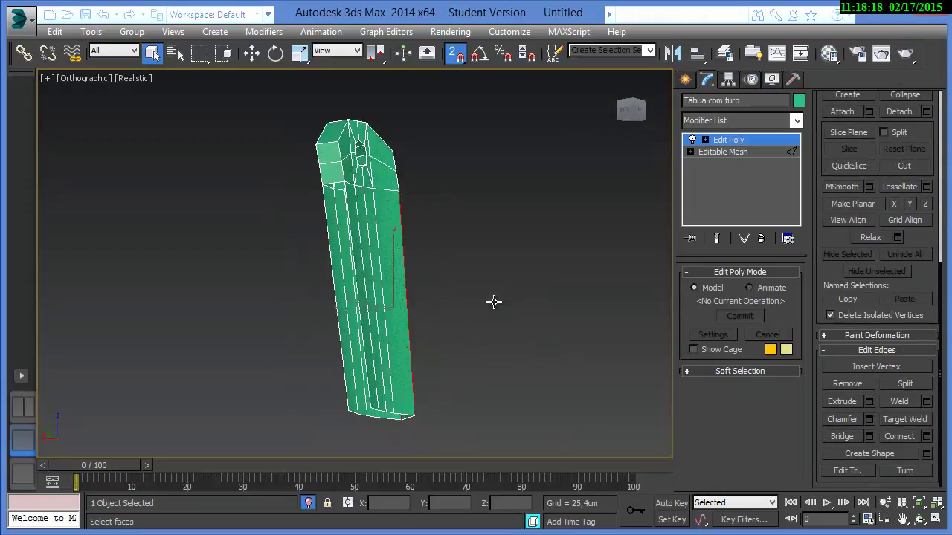
{"action": "left_click", "coordinate": [335, 291]}
{"action": "middle_click_drag", "start_coordinate": [309, 324], "coordinate": [396, 341], "text": "alt"}
{"action": "left_click", "coordinate": [350, 309]}
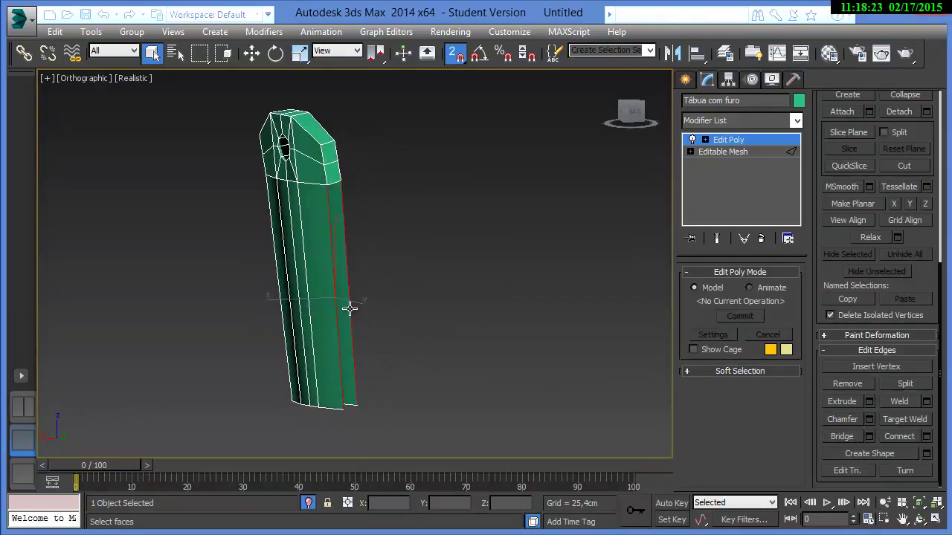
{"action": "left_click", "coordinate": [834, 434]}
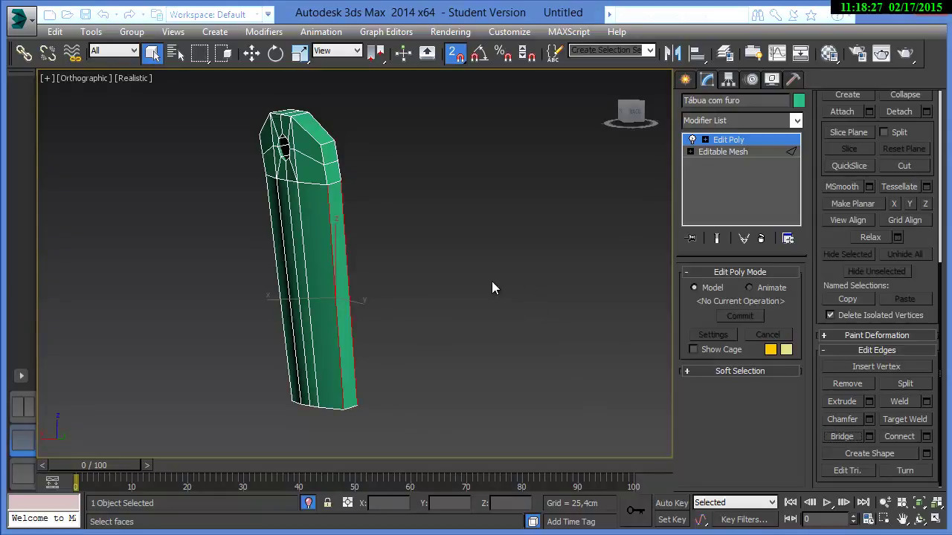
{"action": "middle_click_drag", "start_coordinate": [488, 263], "coordinate": [245, 280], "text": "alt"}
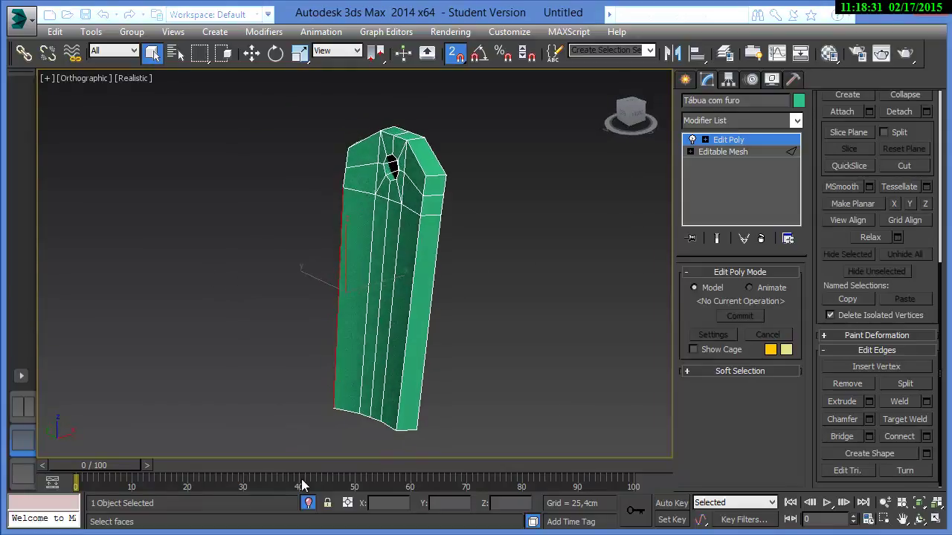
{"action": "key", "text": "shift+z"}
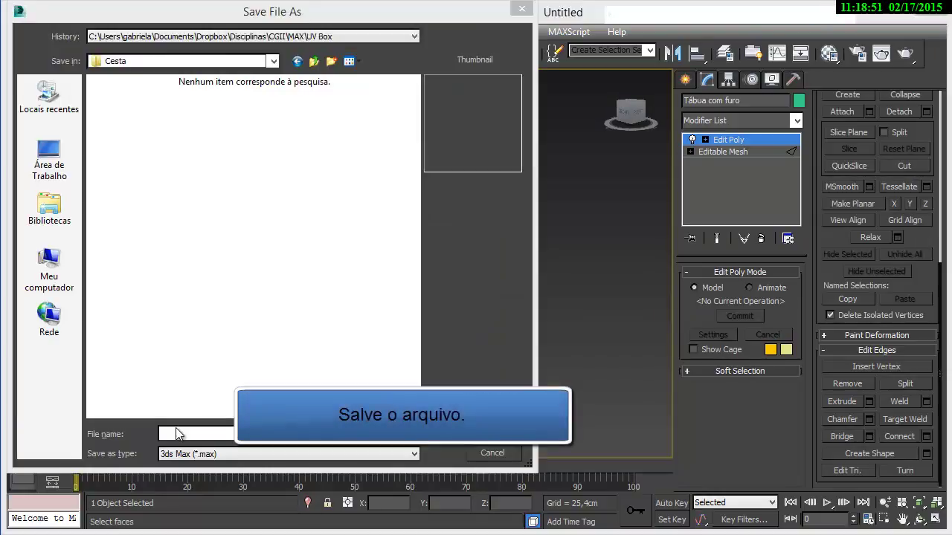
- Save the scene in the Cesta folder as a 3ds Max file named Cesta-01-modelagem
{"action": "left_click", "coordinate": [167, 435]}
{"action": "type", "text": "C"}
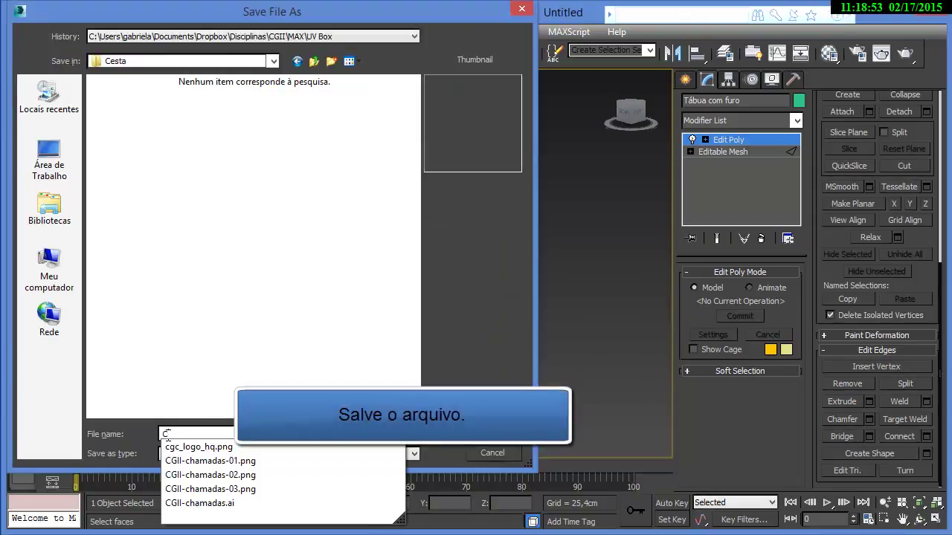
{"action": "type", "text": "esta-modelagem"}
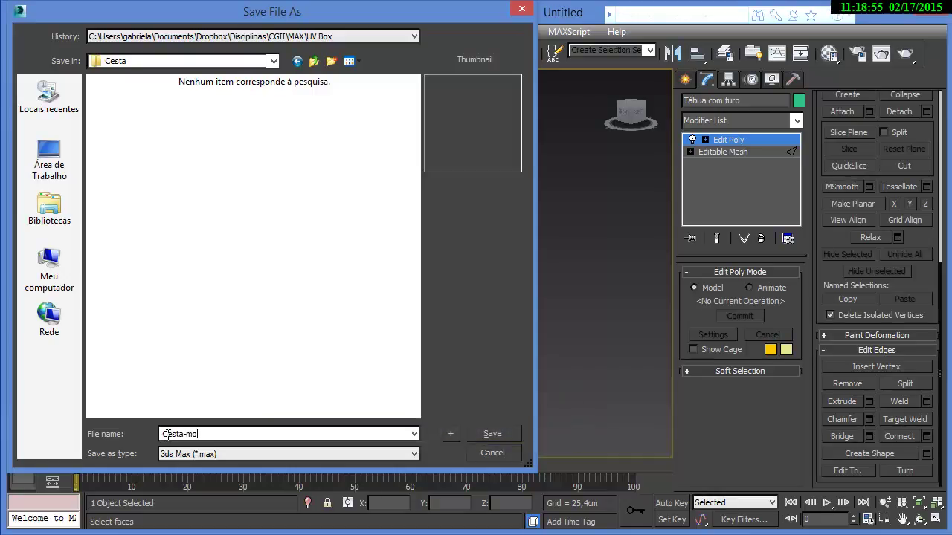
{"action": "left_click", "coordinate": [186, 435]}
{"action": "type", "text": "-01-modelagem"}
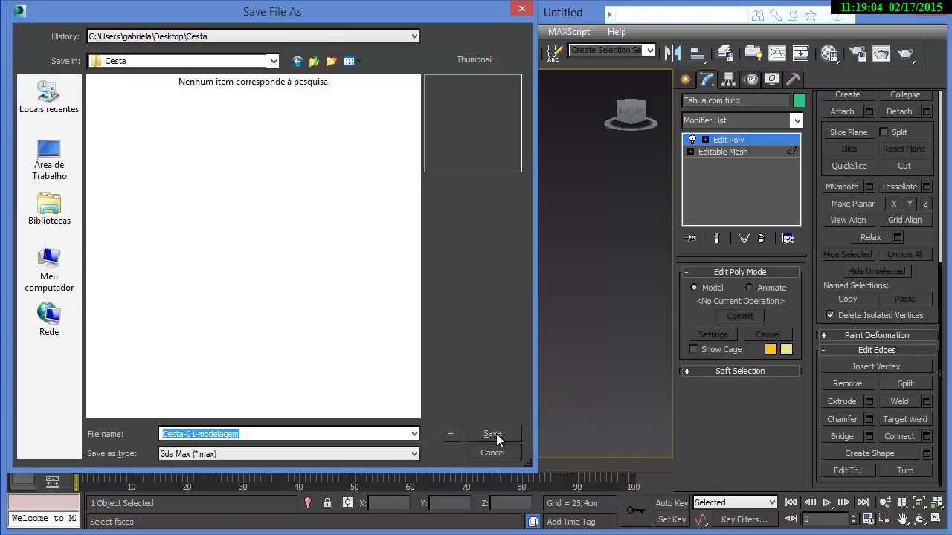
{"action": "left_click", "coordinate": [492, 433]}
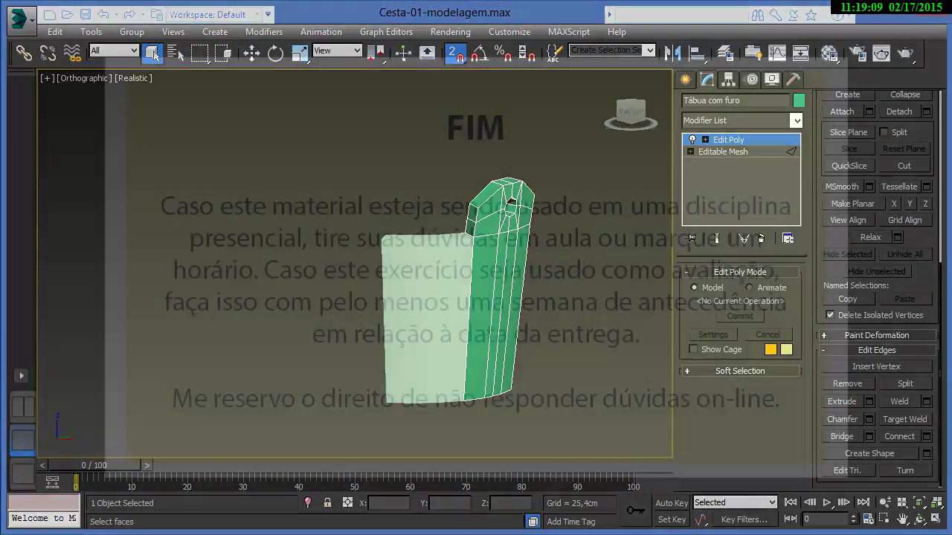